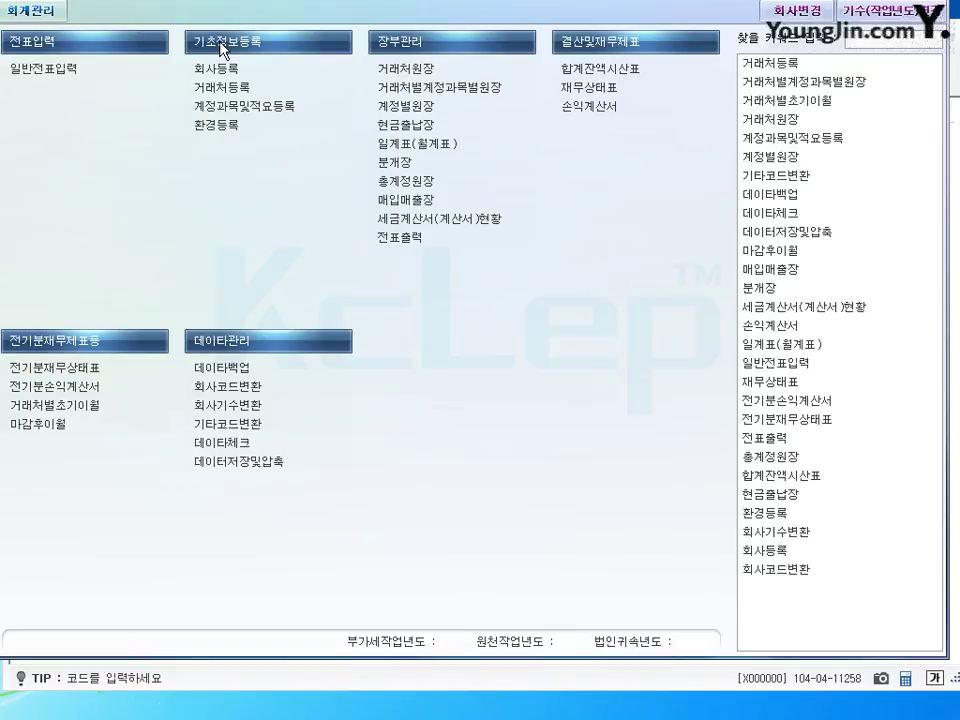
- In 회사등록, change 강남상사 to 2:개인 with 일반과세 as the taxation type
left_click(217, 73)
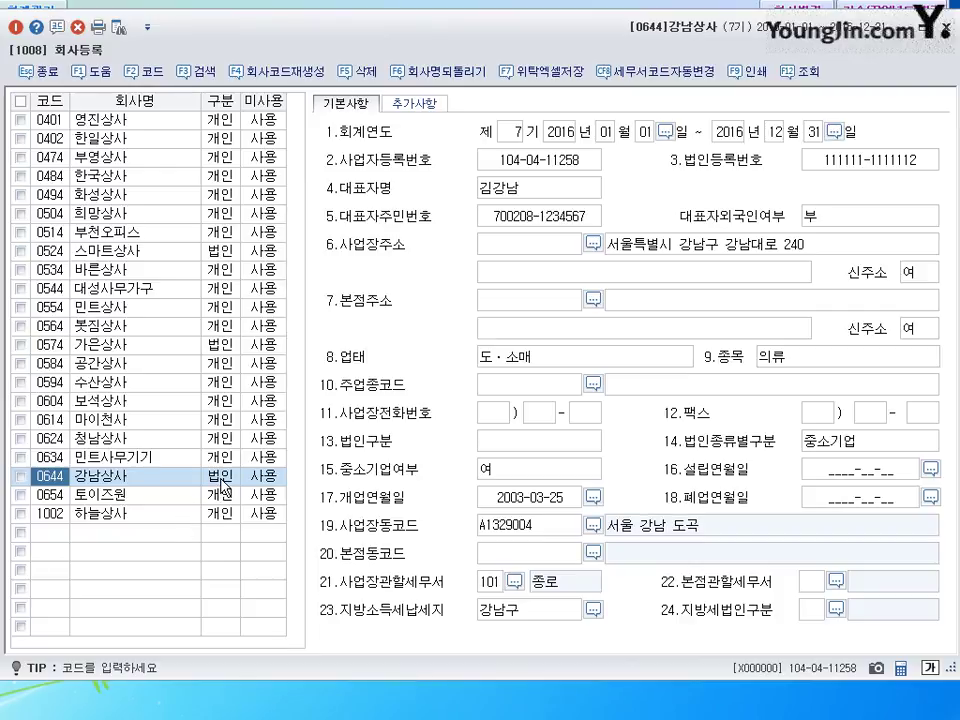
left_click(224, 487)
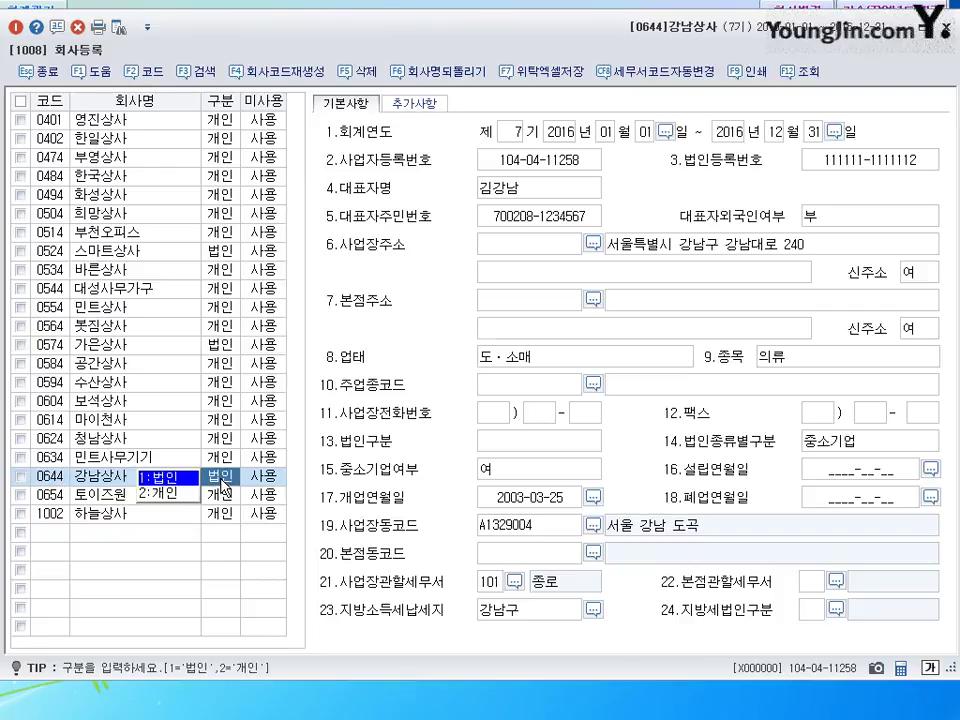
left_click(224, 492)
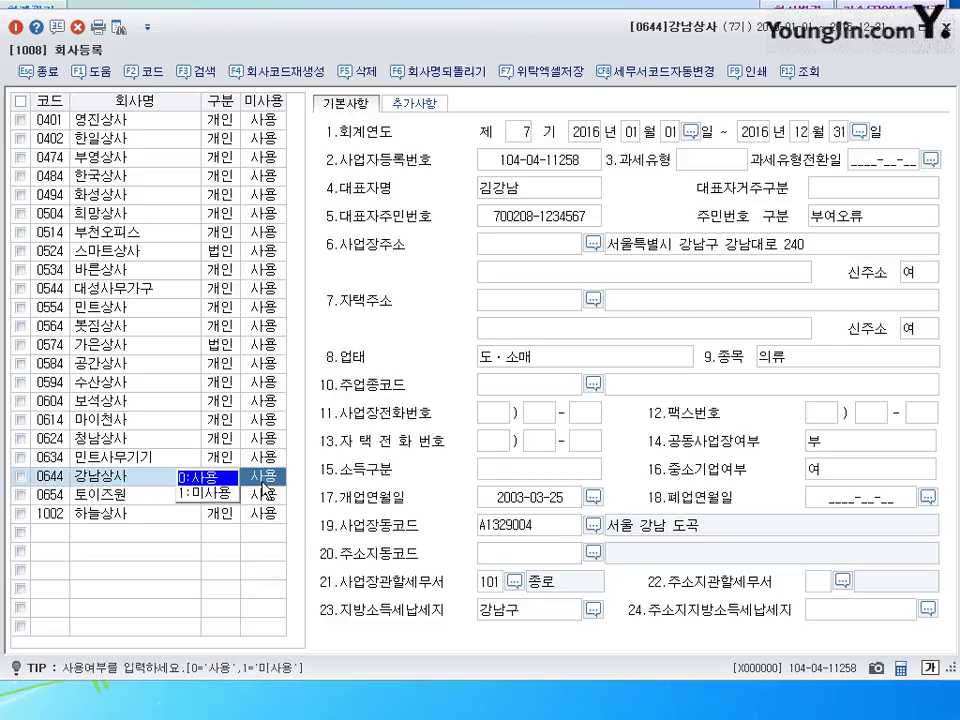
left_click(531, 163)
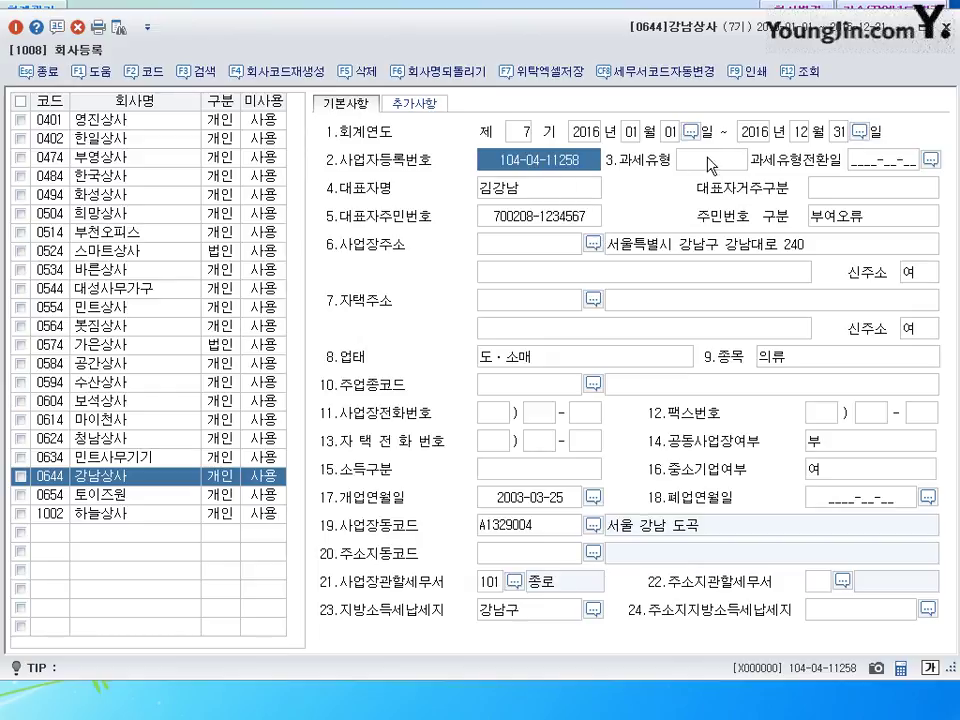
key("Return")
key("Return")
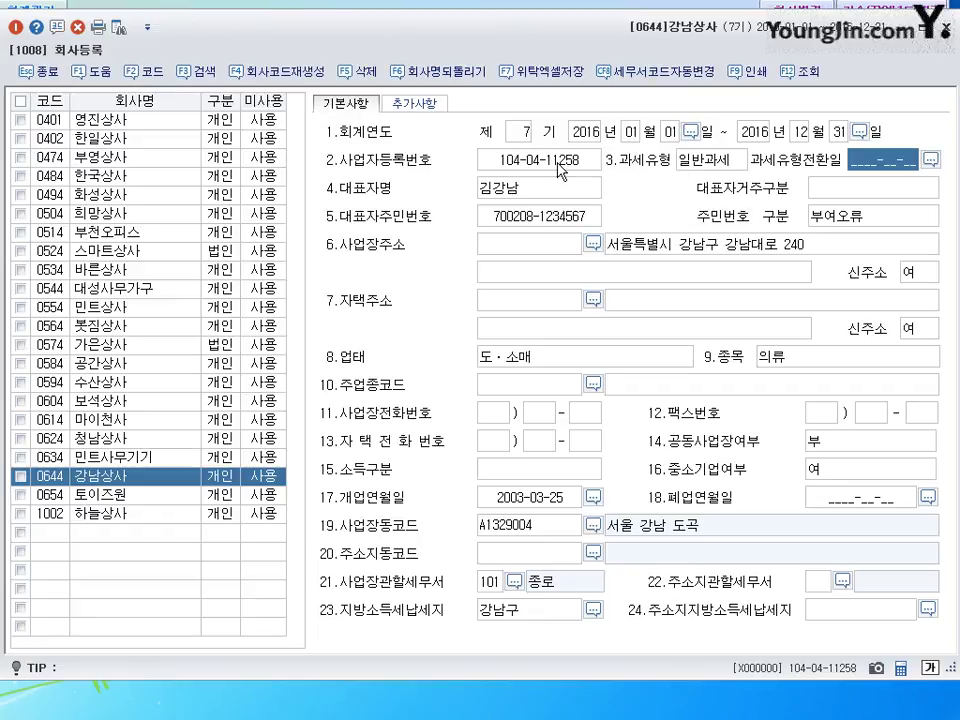
left_click(563, 160)
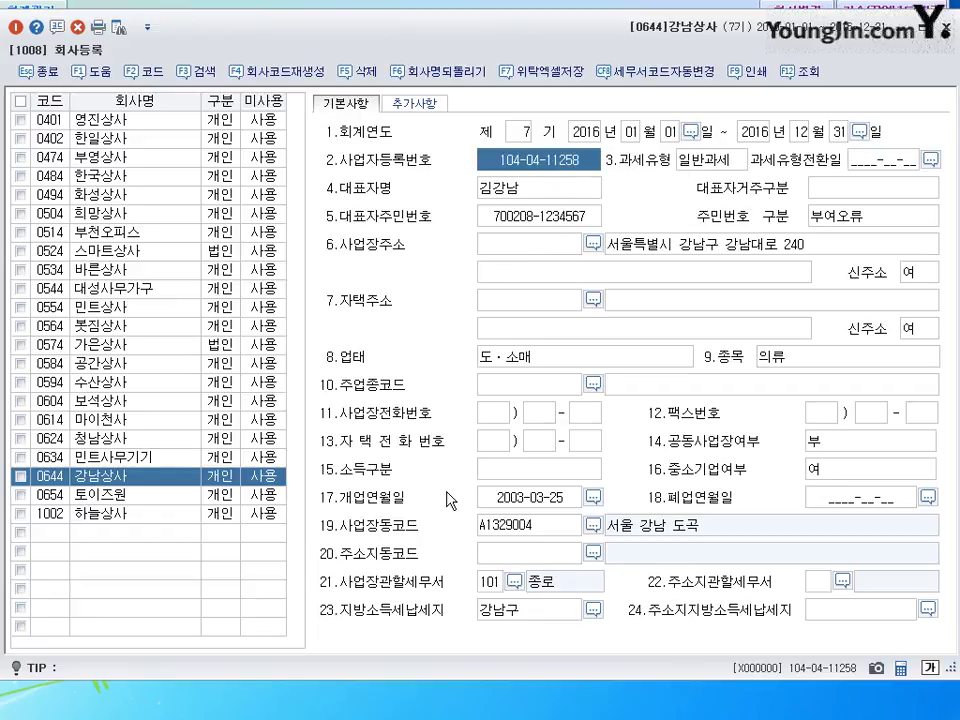
- Change the opening date to 2010-03-25 and review the address, 업태 and 종목 (의류) fields
left_click(519, 500)
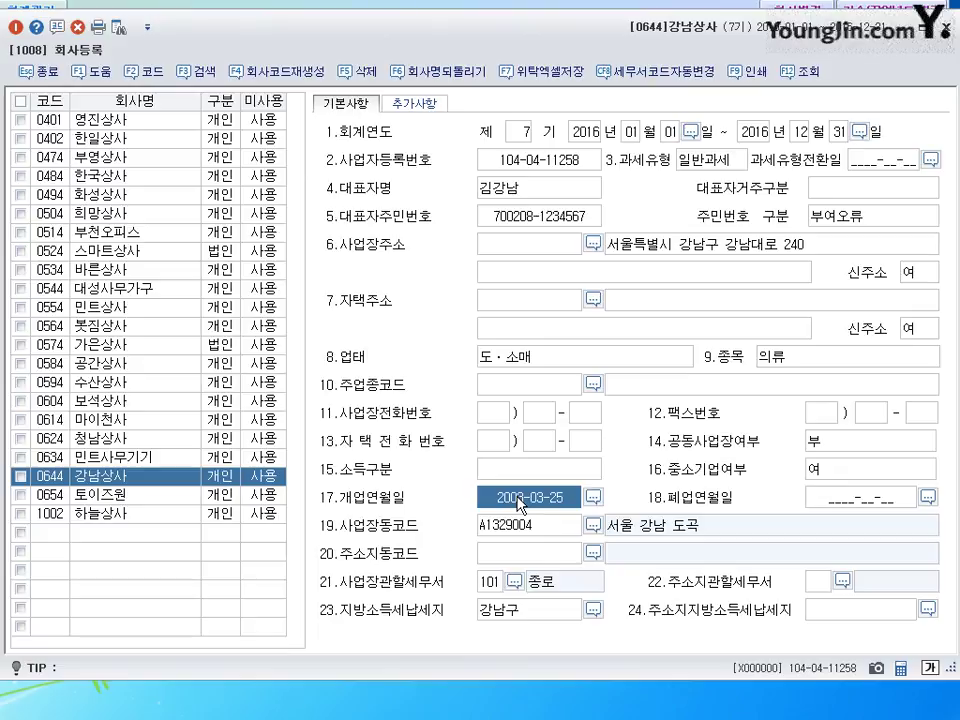
type("20100325")
key("Return")
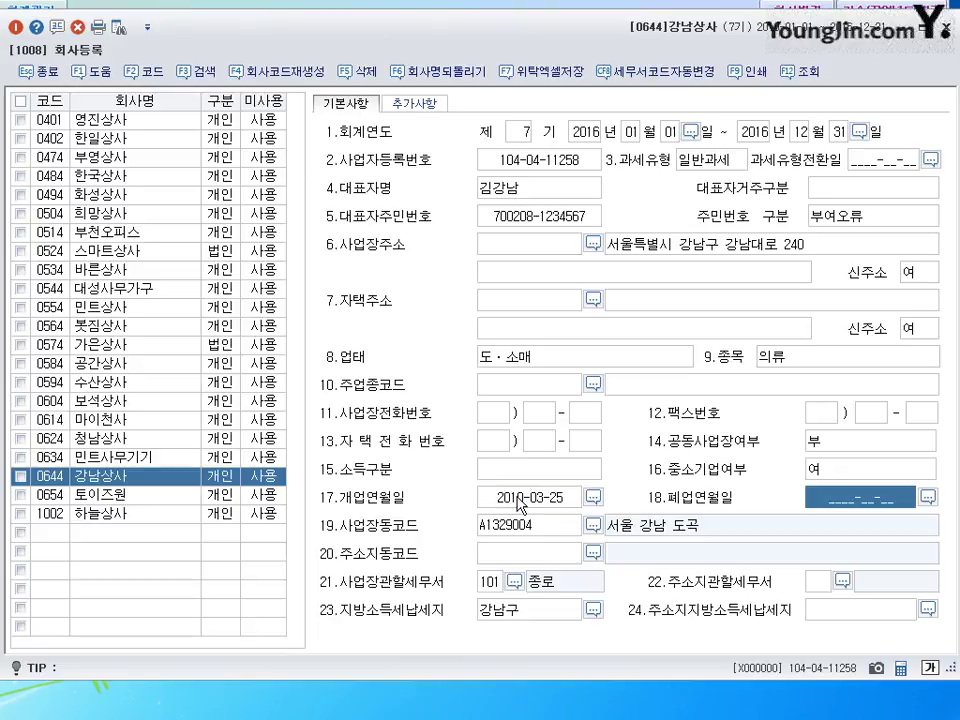
left_click(752, 246)
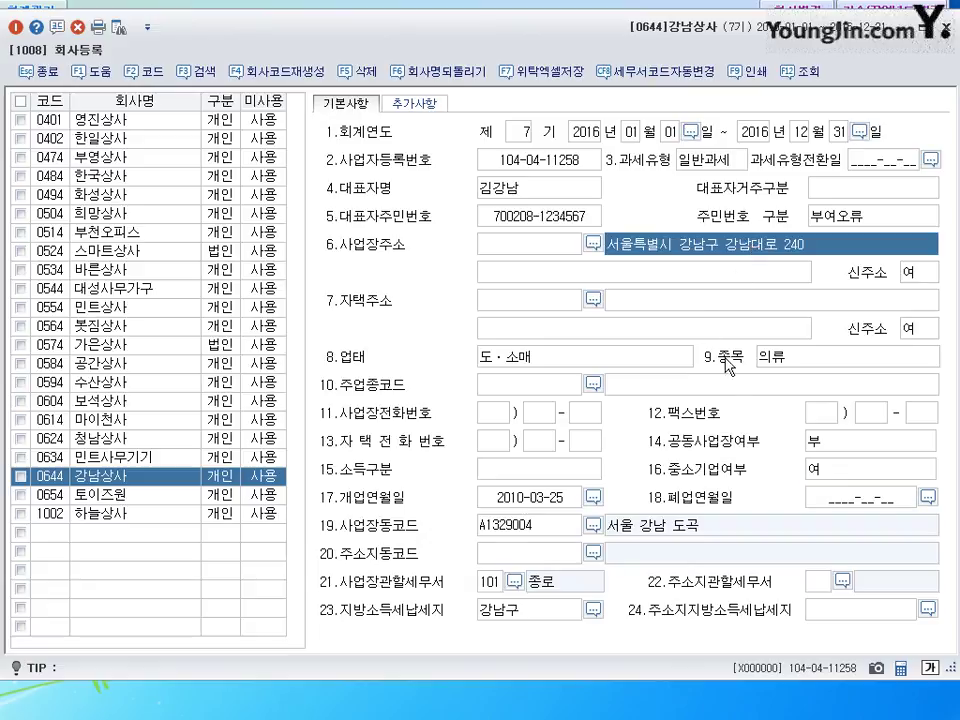
left_click(548, 358)
left_click(793, 358)
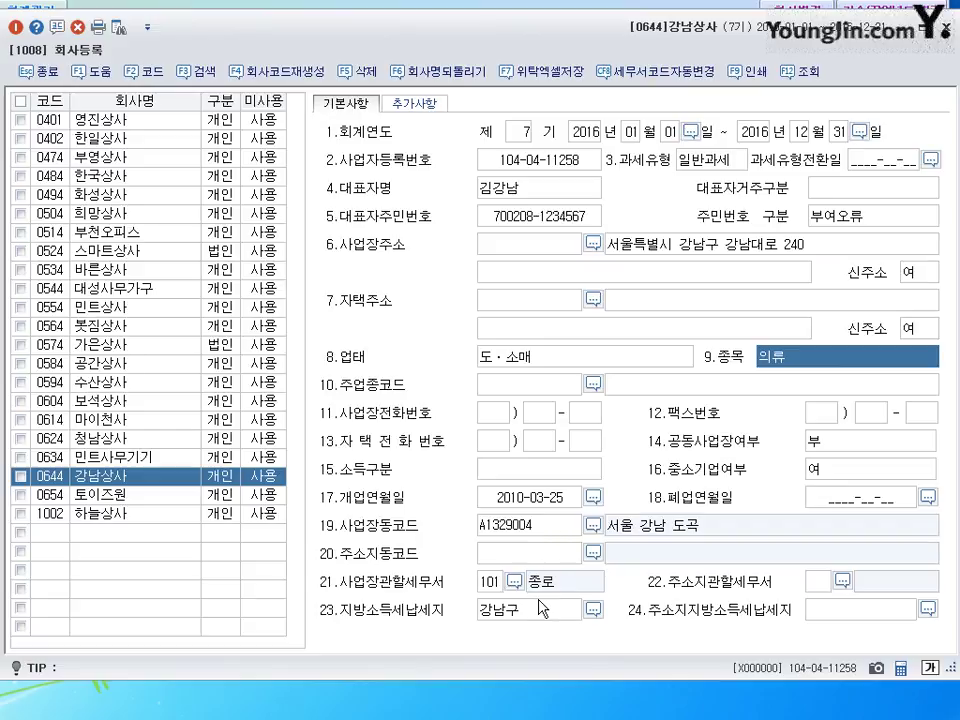
left_click(489, 581)
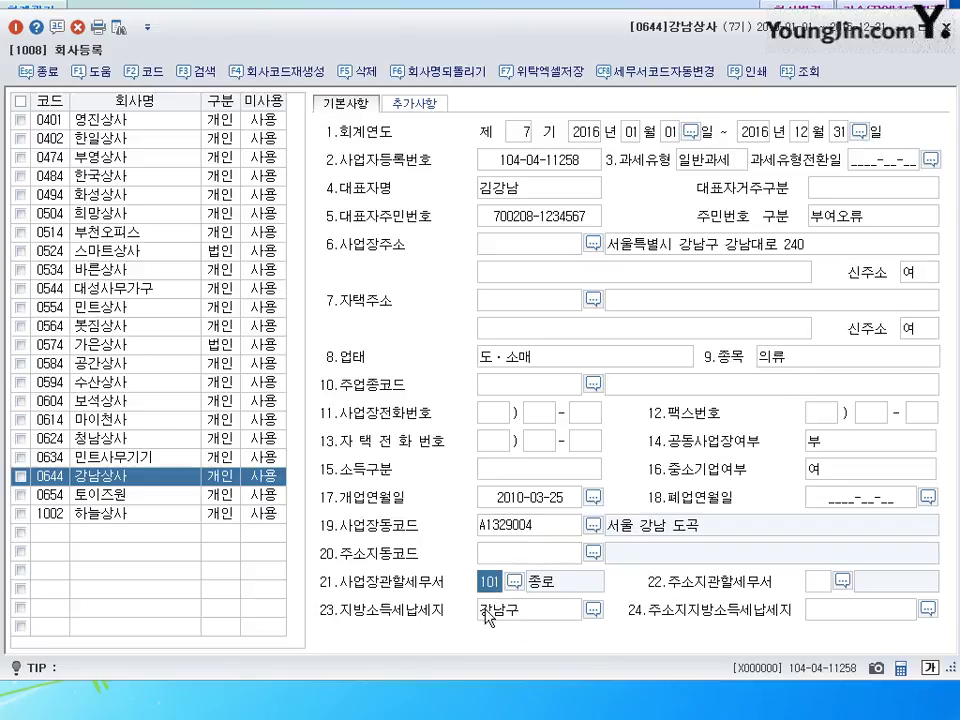
- Search 강남, assign tax office 211 강남, and close 회사등록
left_click(514, 581)
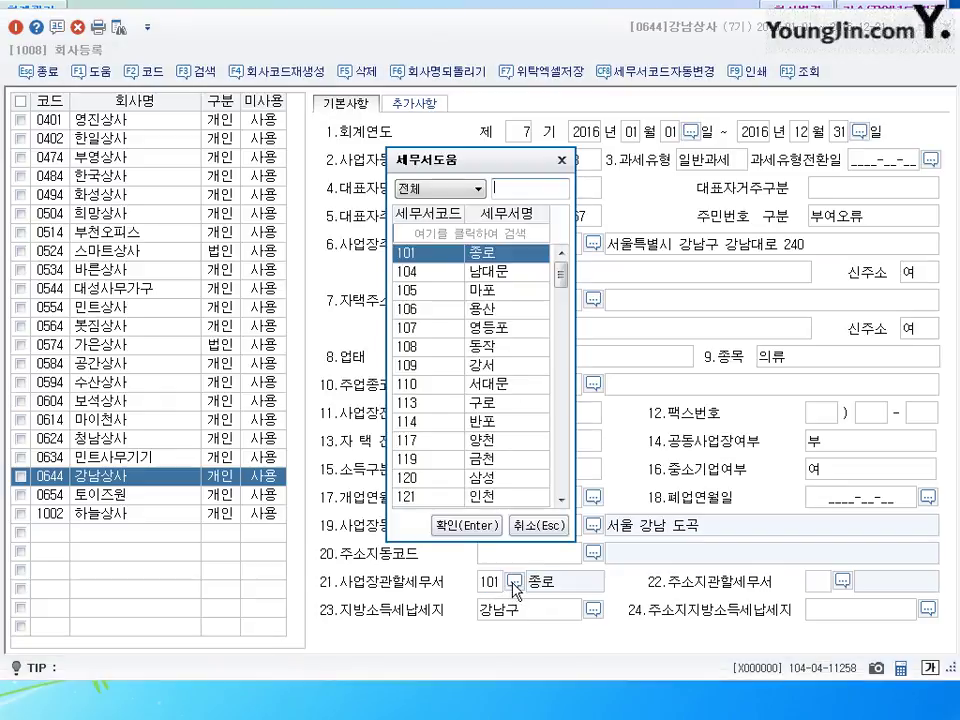
type("강남")
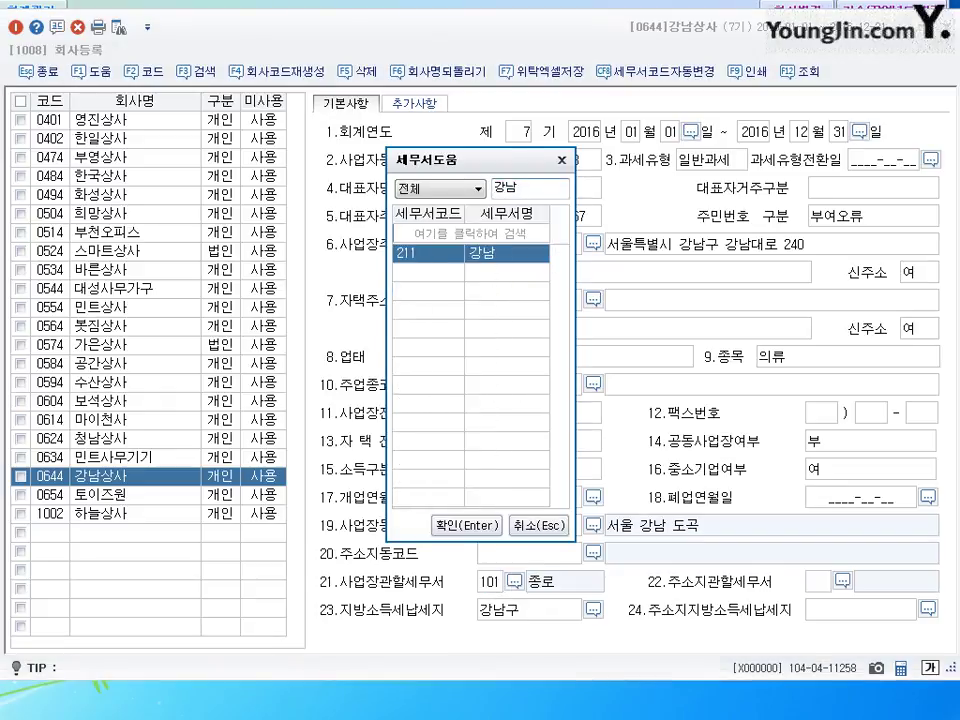
key("Return")
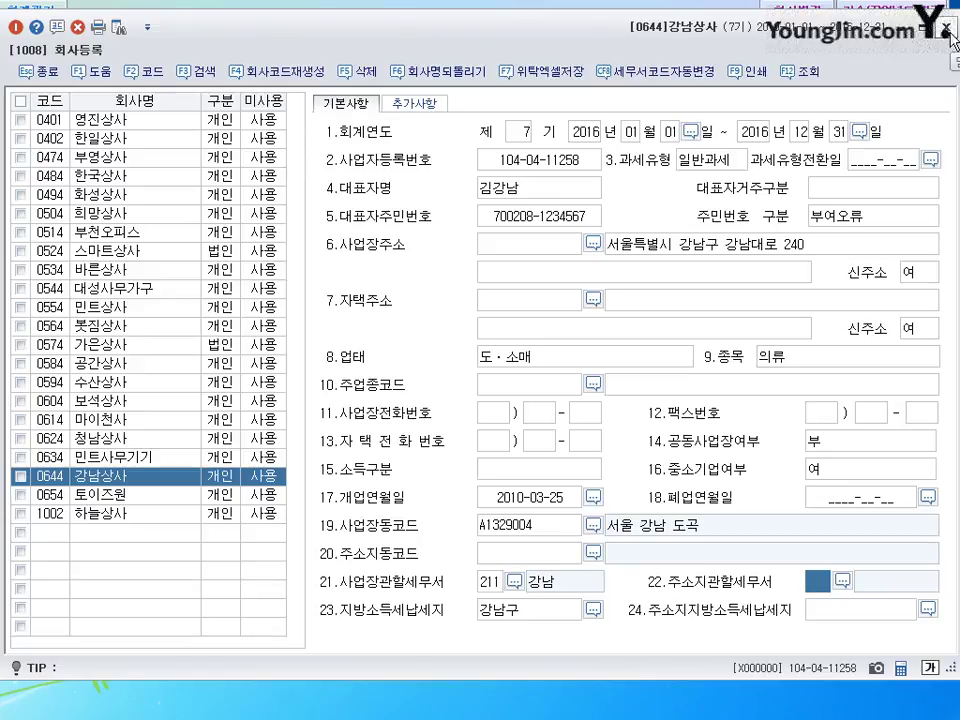
left_click(948, 30)
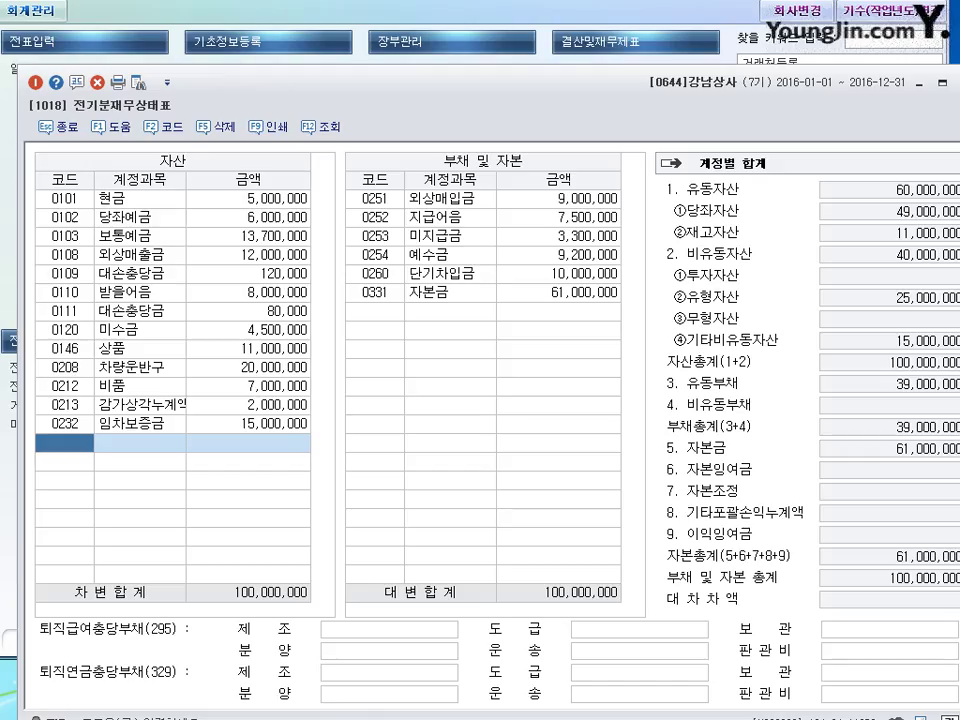
- In the prior-year balance sheet, change 미수금 to 3,500,000
left_click_drag(587, 80, 575, 23)
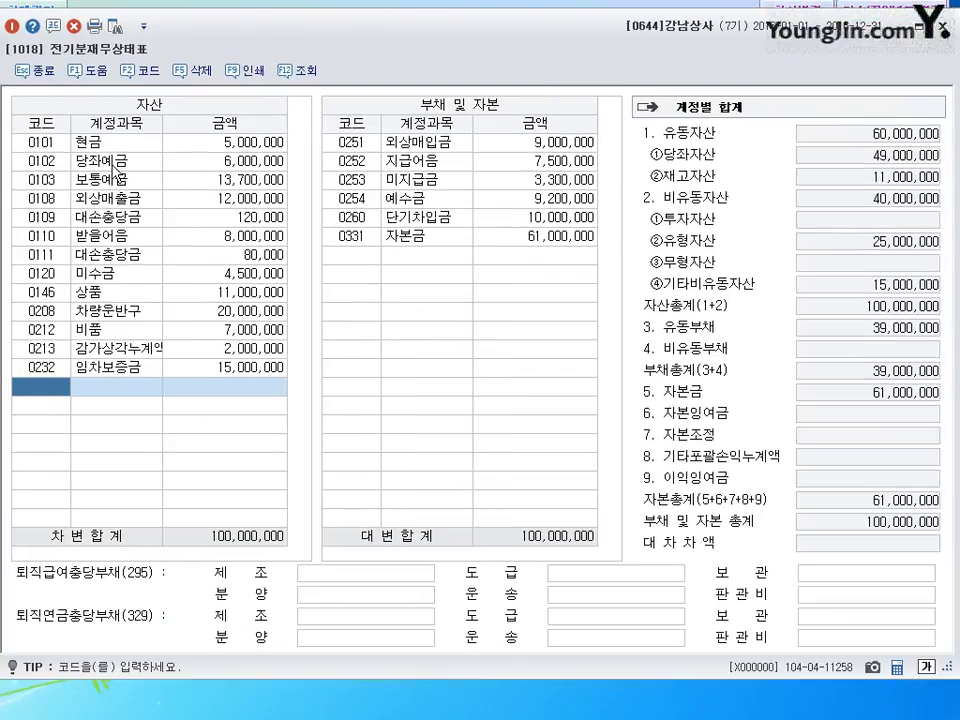
left_click(232, 145)
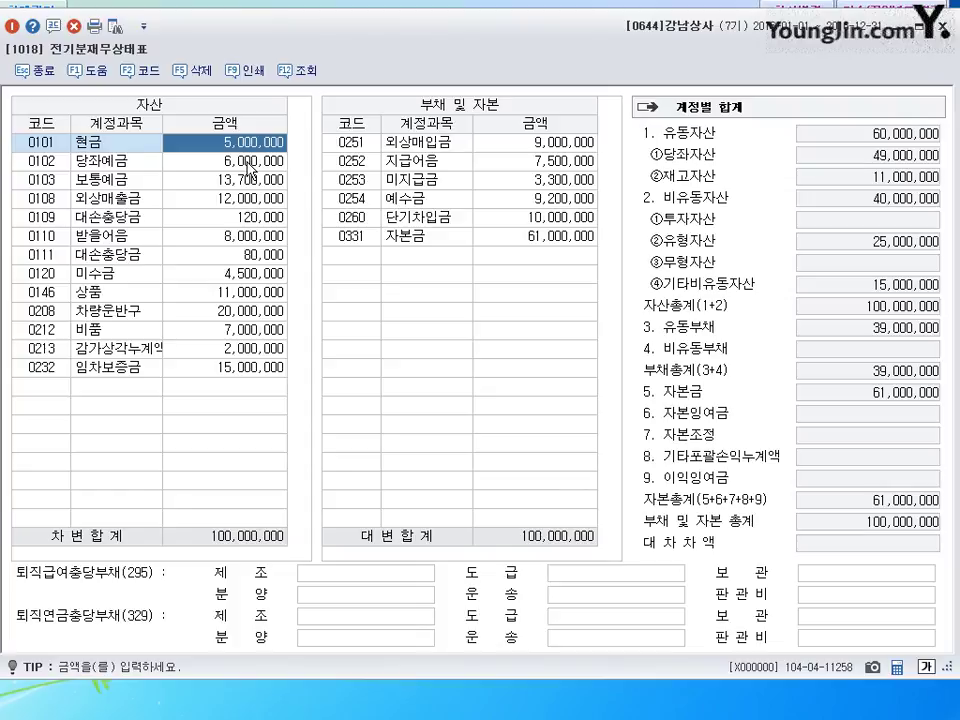
key("Down")
key("Down")
key("Down")
key("Down")
key("Down")
key("Down")
key("Down")
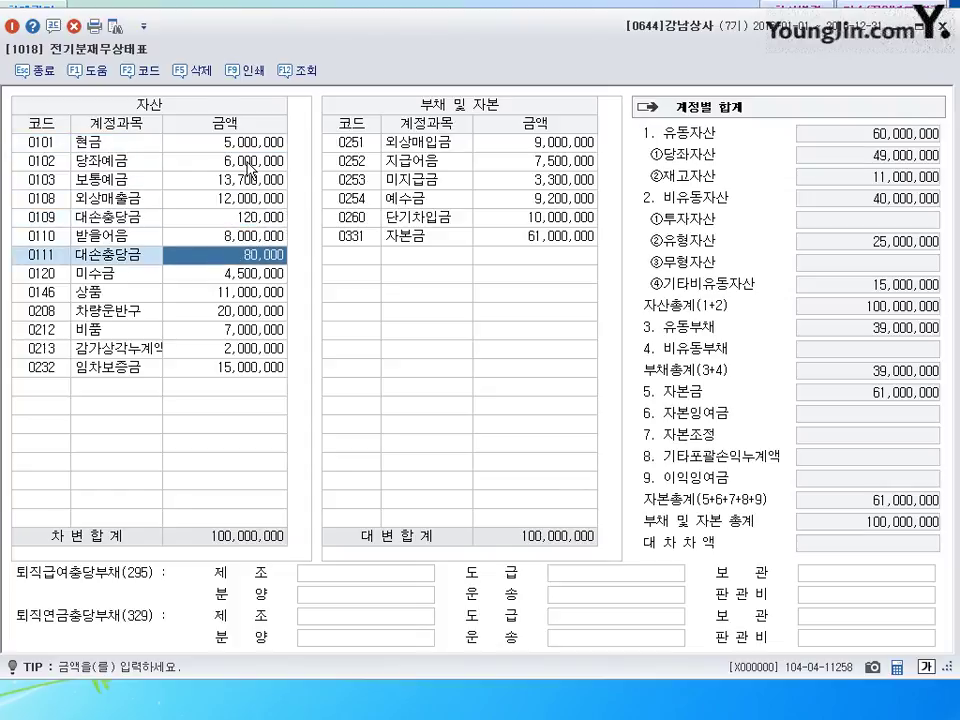
type("3500000")
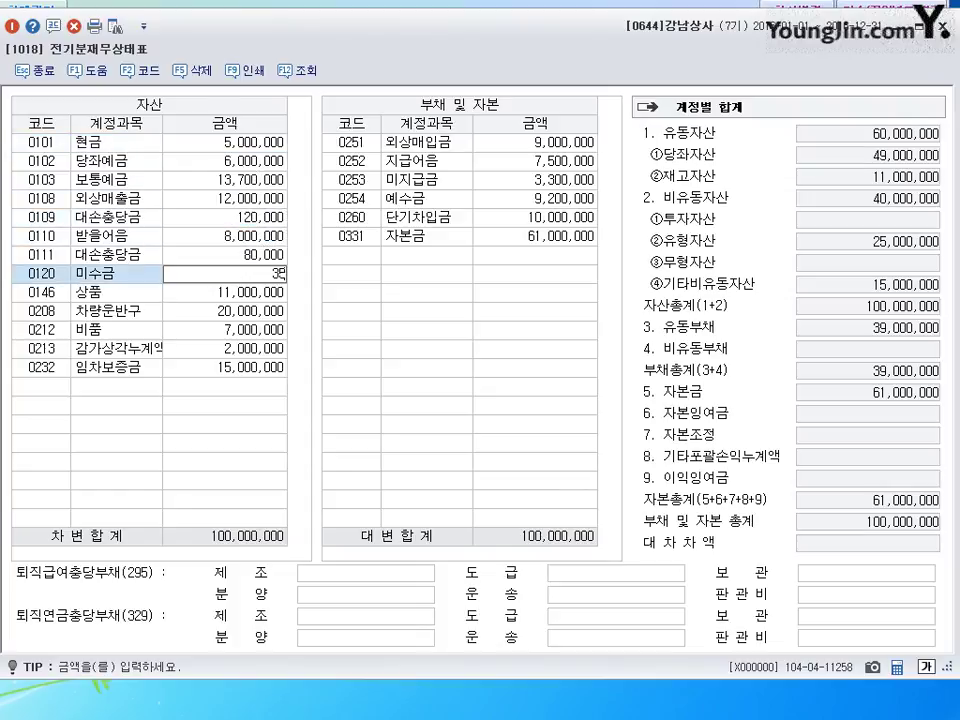
key("Return")
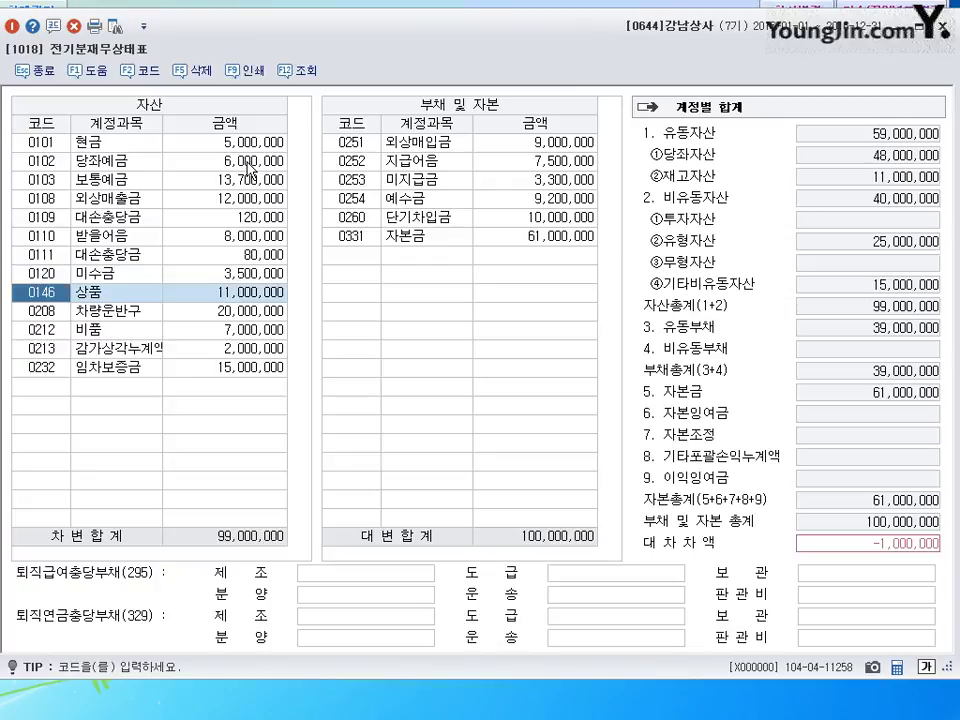
- Add account 0209 감가상각누계액 with an amount of 8,000,000
key("Down")
key("Down")
key("Up")
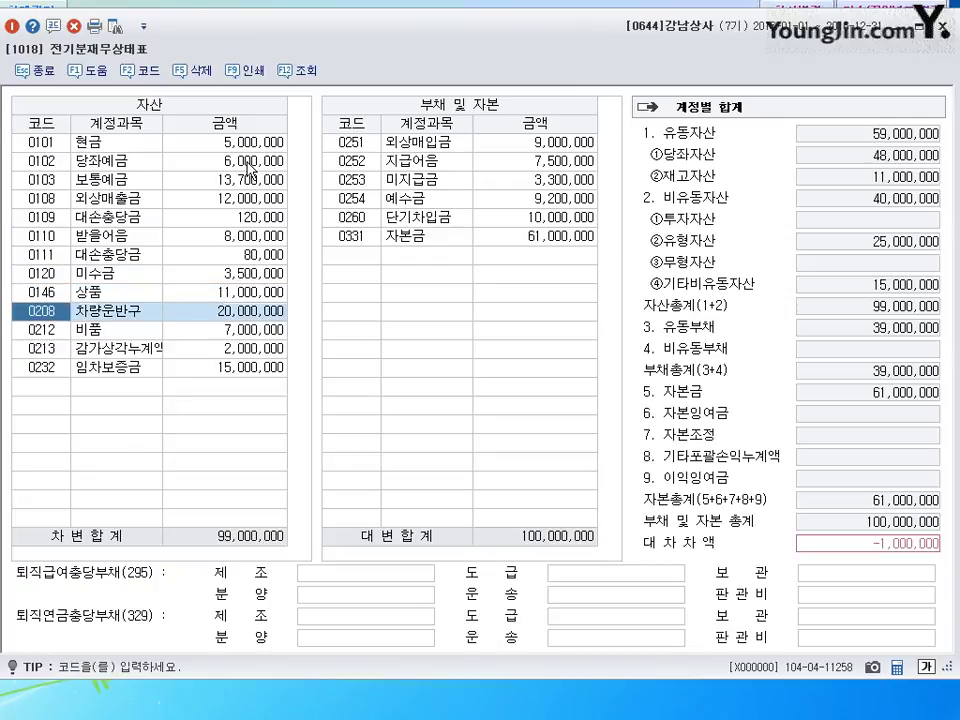
key("Down")
key("Down")
key("Down")
key("Down")
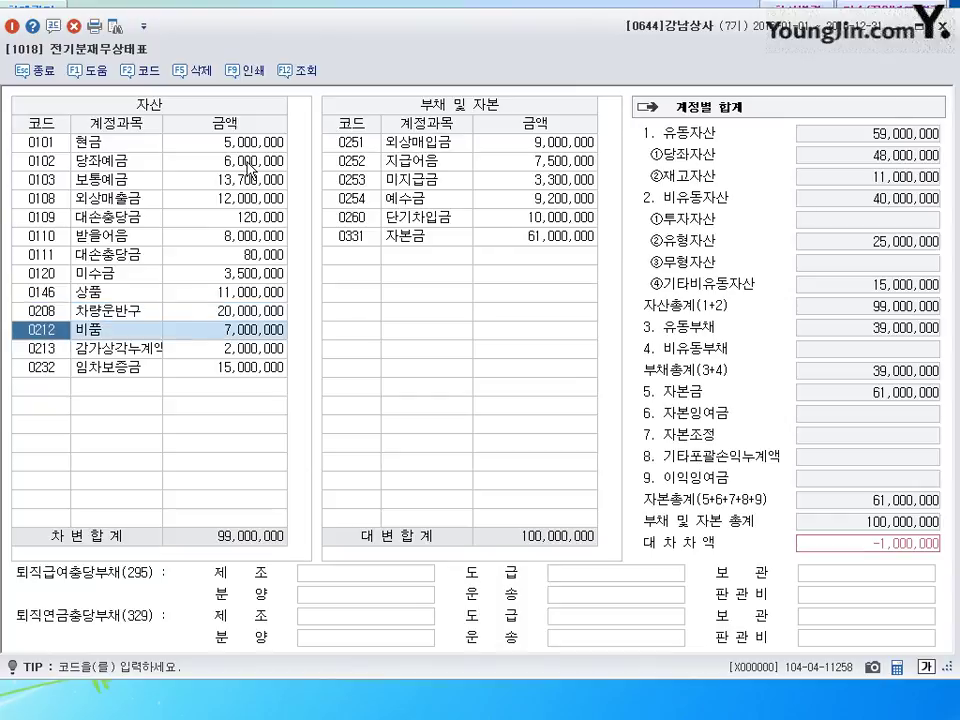
type("209")
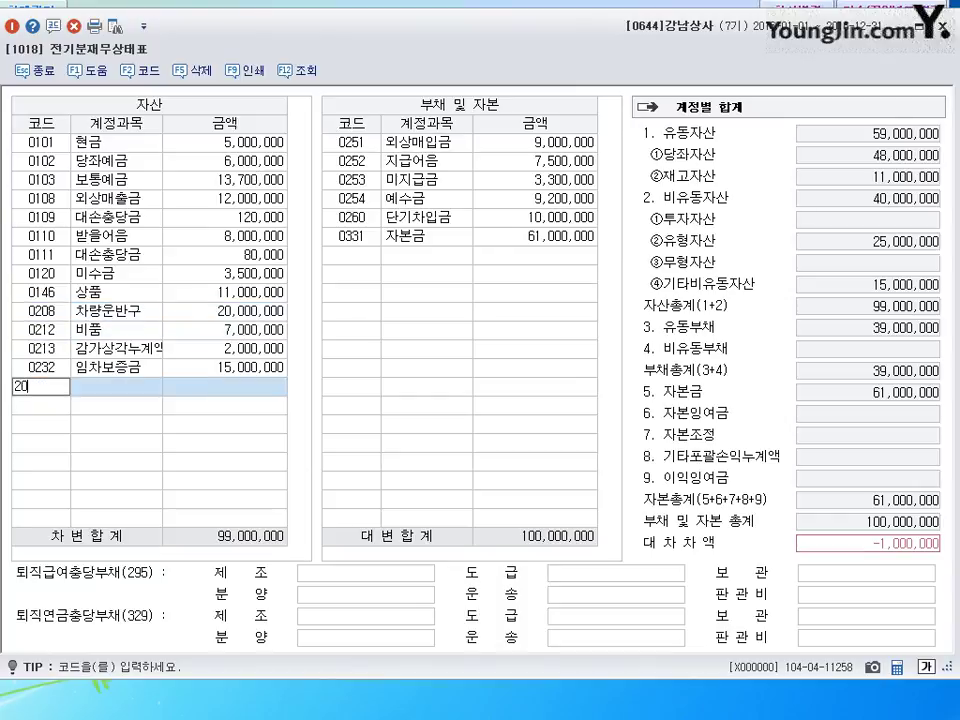
key("Return")
key("Return")
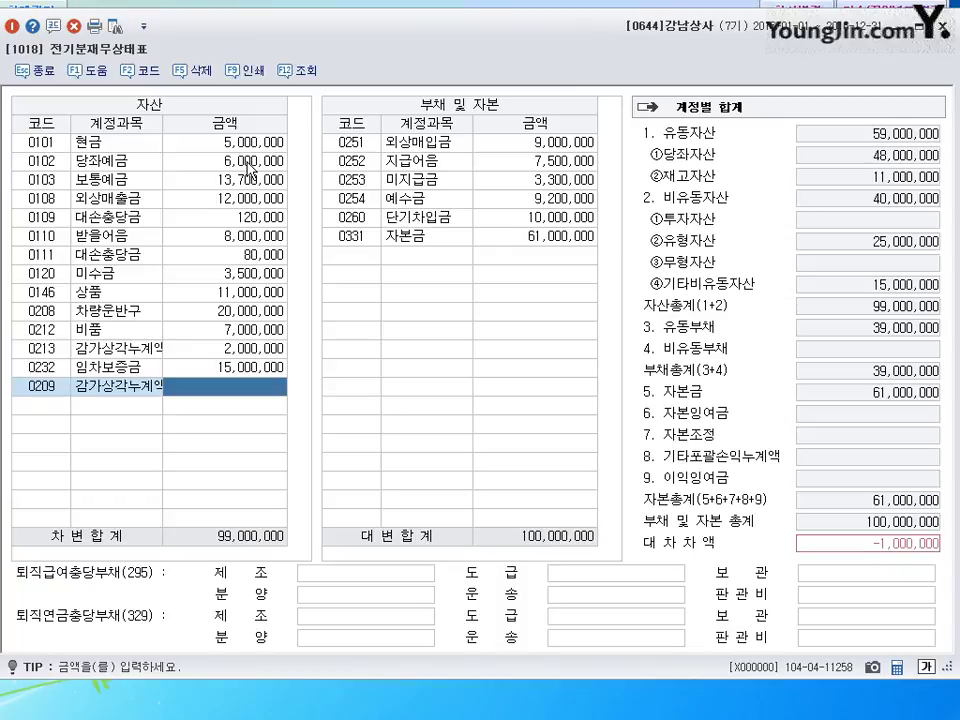
type("8000000")
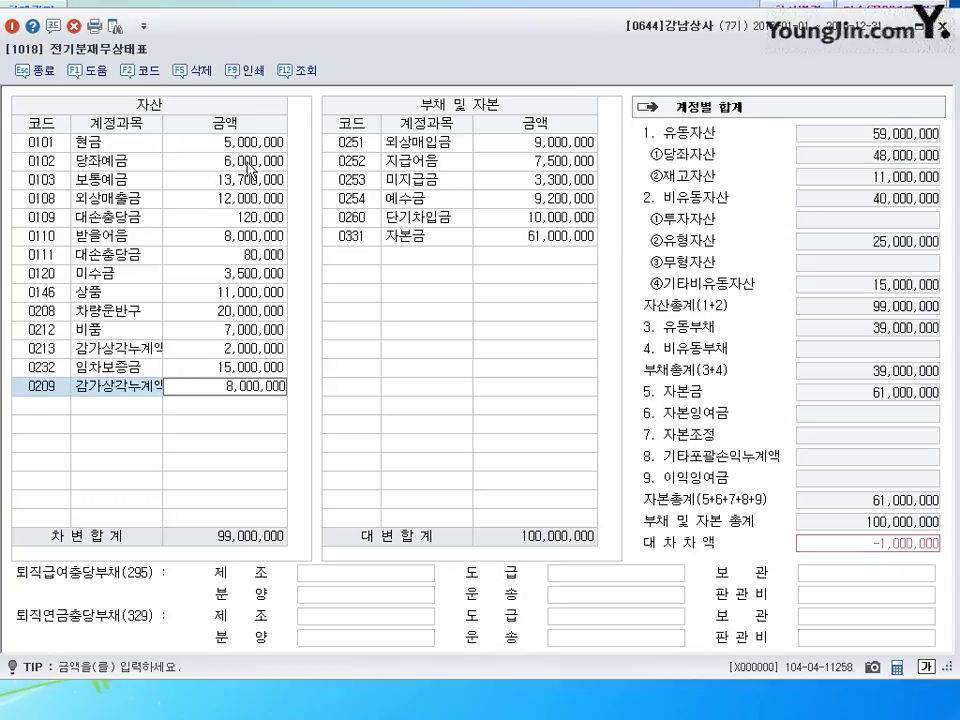
key("Return")
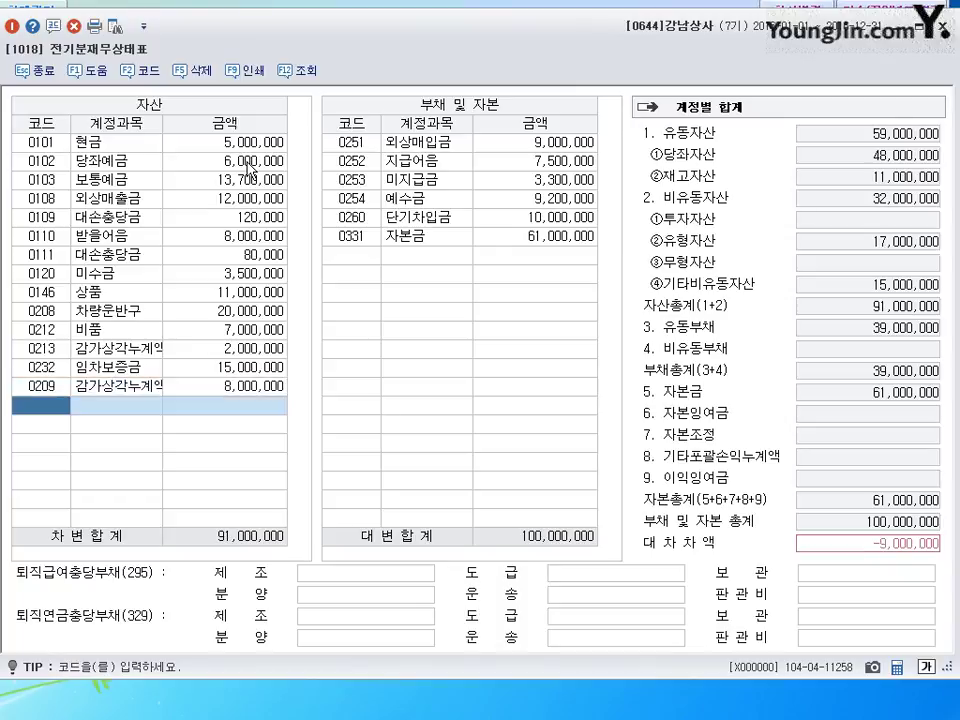
- Change 0260 단기차입금 to 1,000,000 and close the prior-year balance sheet
left_click(565, 145)
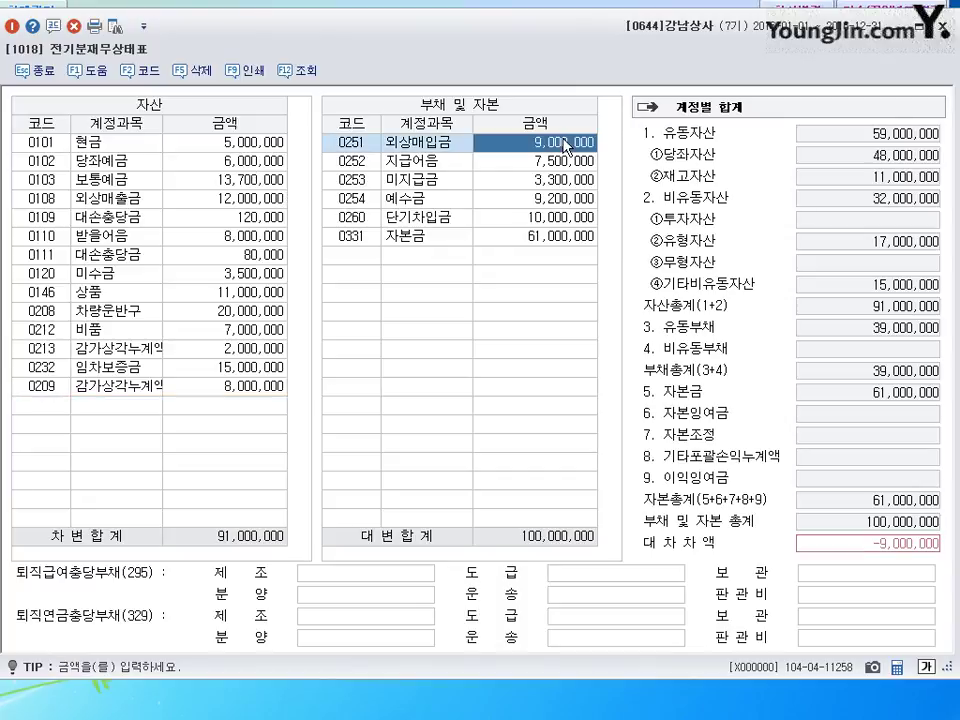
key("Down")
key("Down")
key("Down")
key("Down")
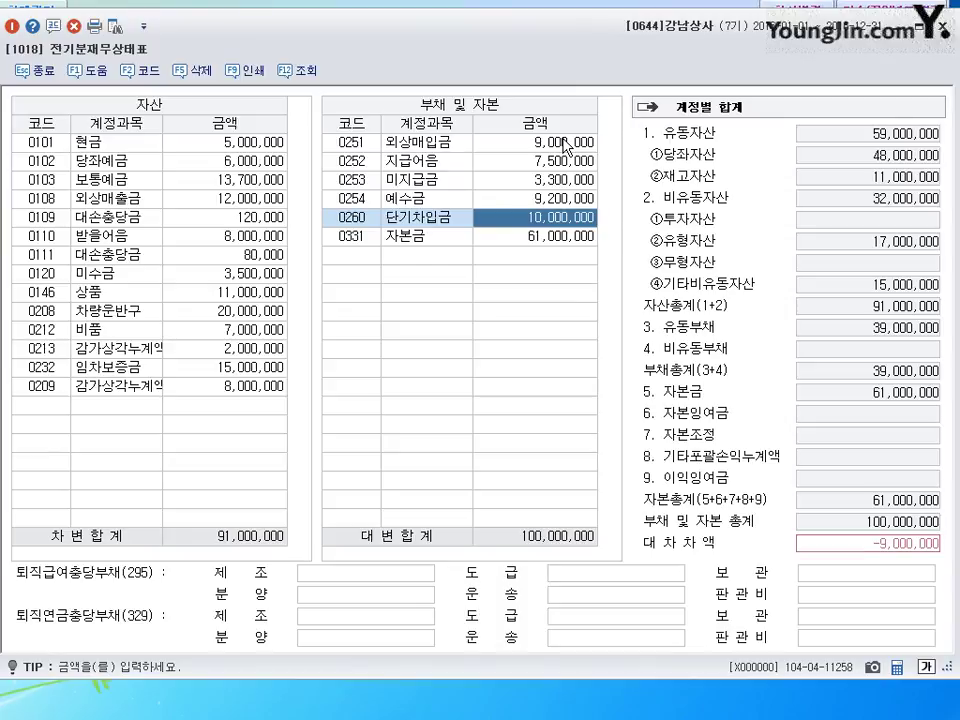
type("1000000")
key("Return")
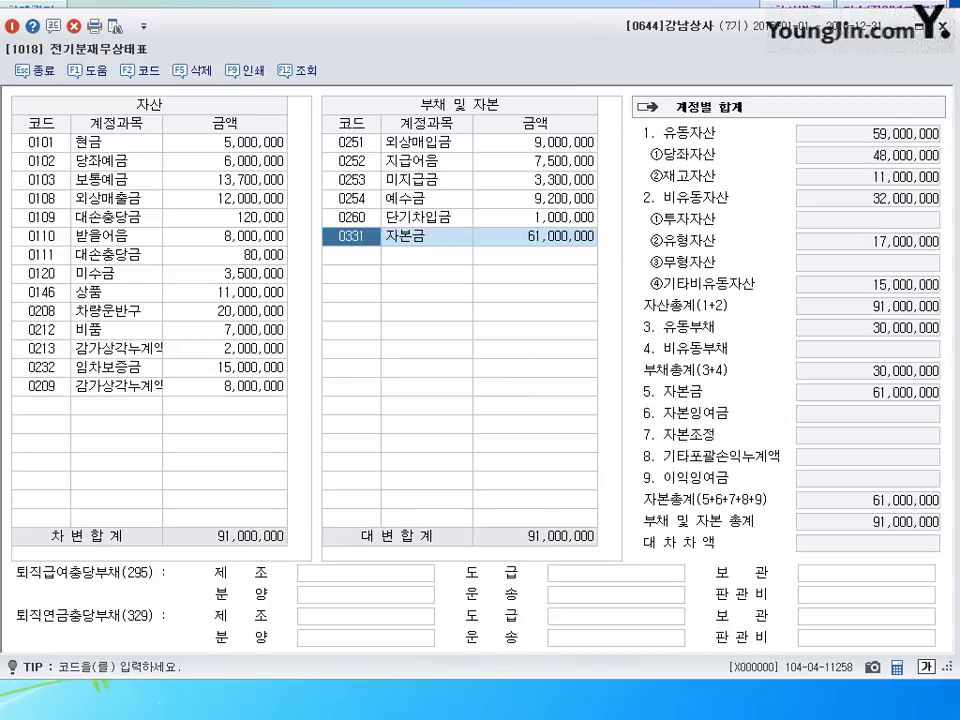
key("Escape")
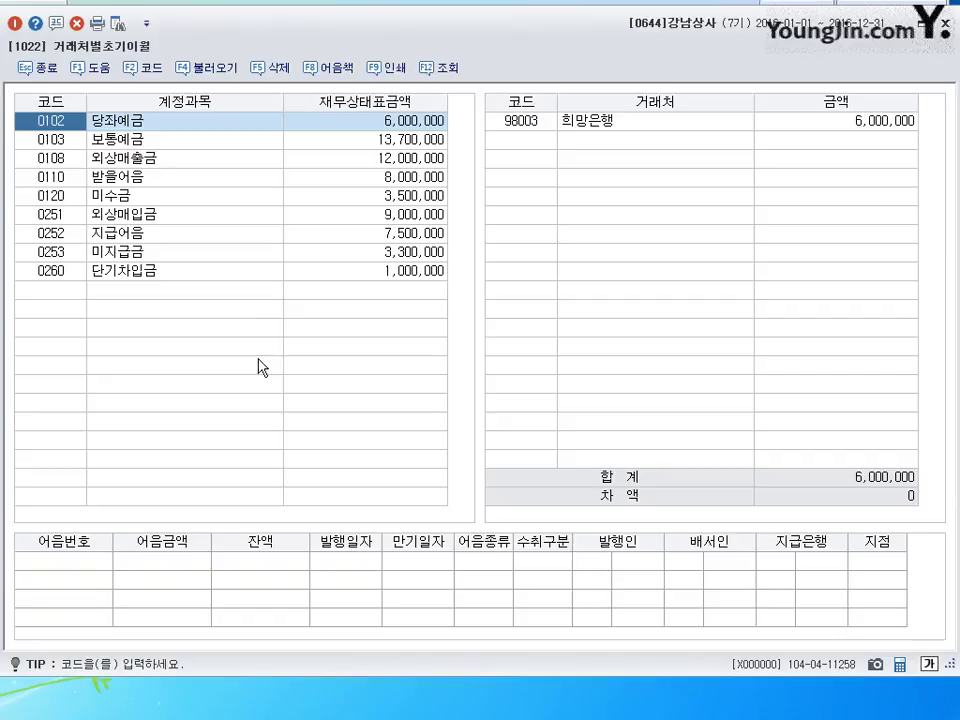
- Under 0110 받을어음, change 광주상사's opening balance to 2,700,000
left_click(115, 177)
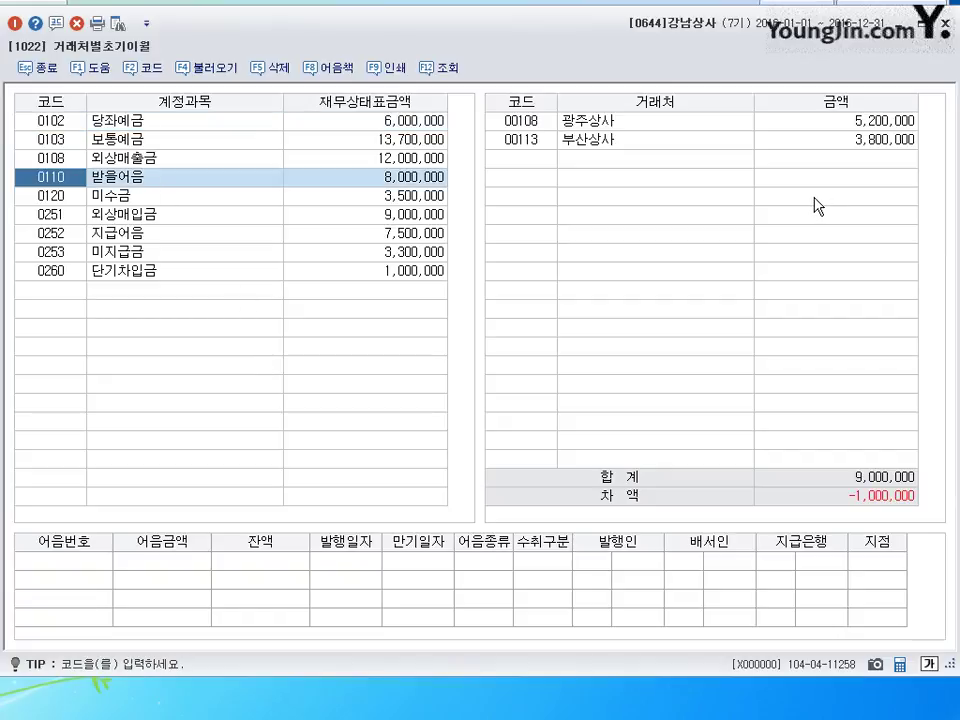
left_click(818, 121)
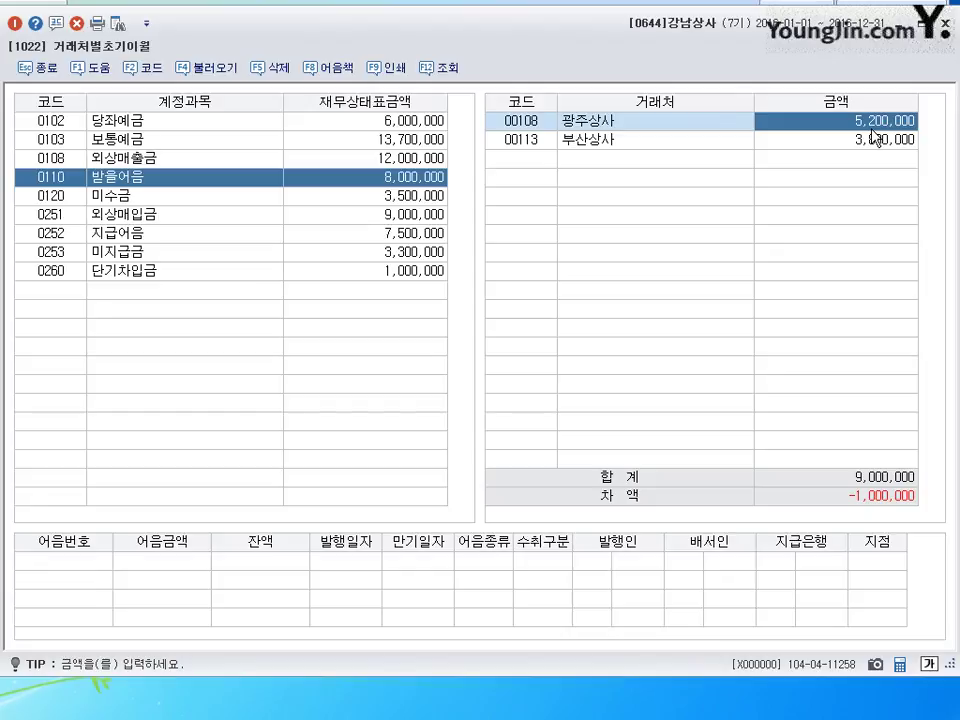
type("2700000")
key("Return")
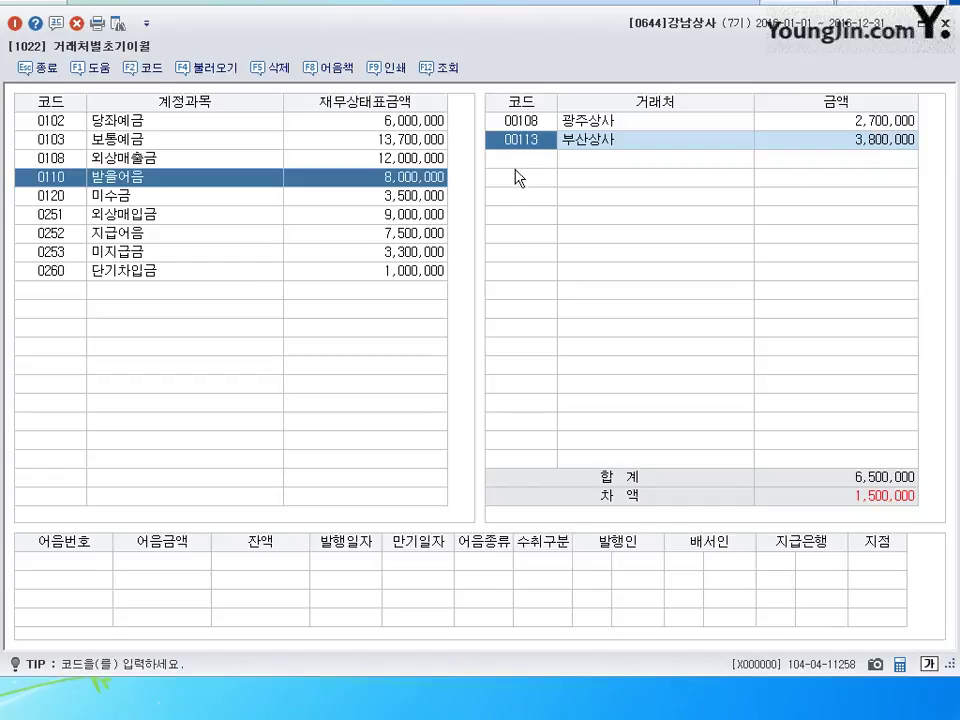
- Add 대구상사 to 받을어음 with a 1,500,000 opening balance
key("Return")
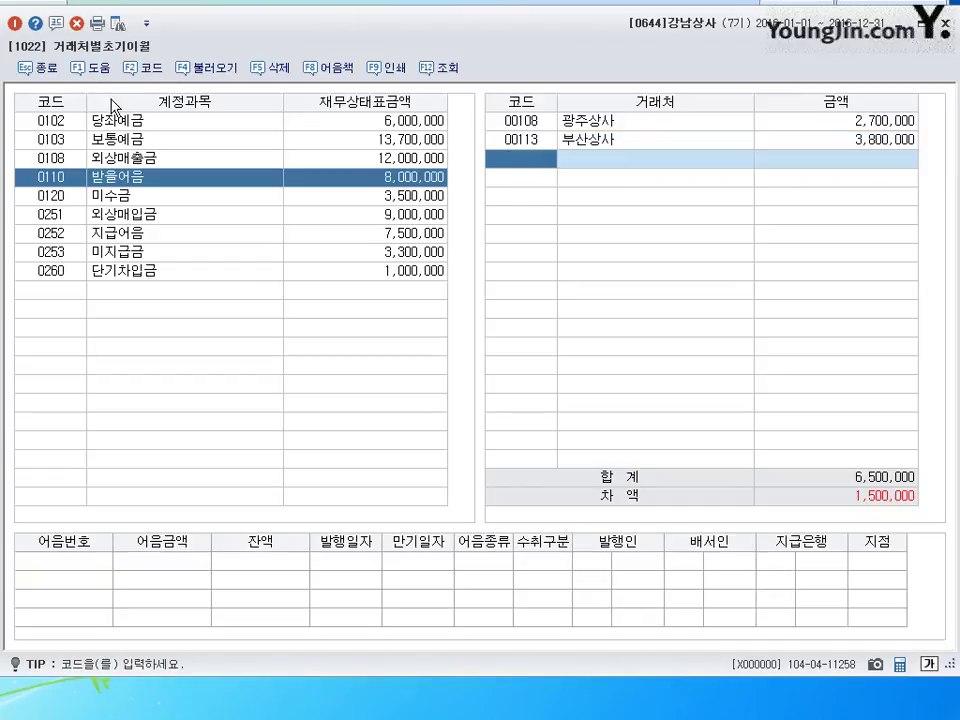
left_click(152, 72)
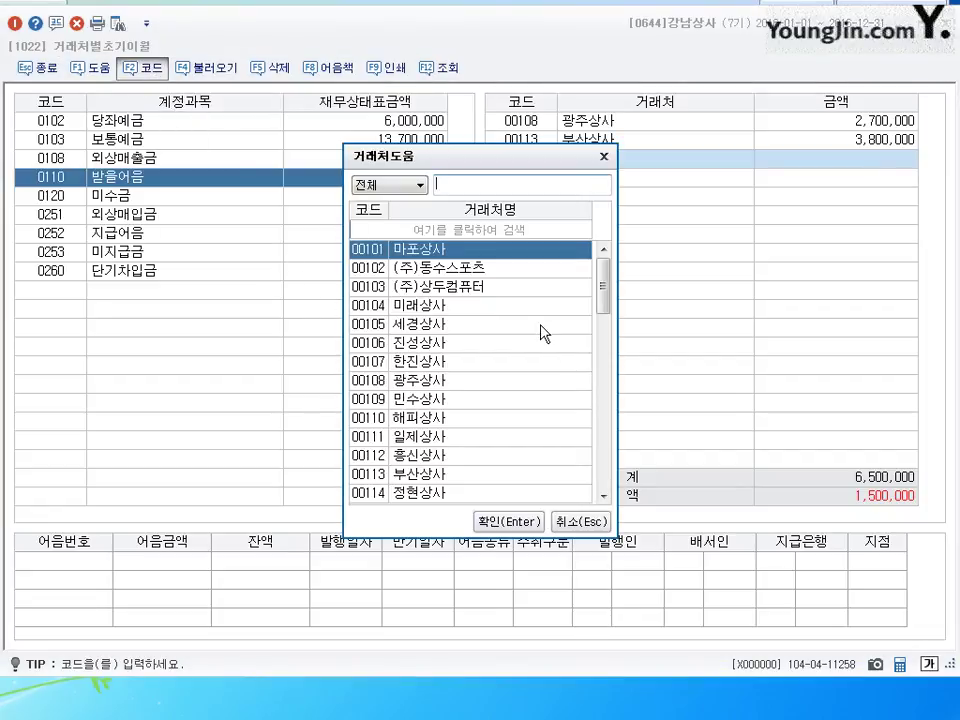
type("대구")
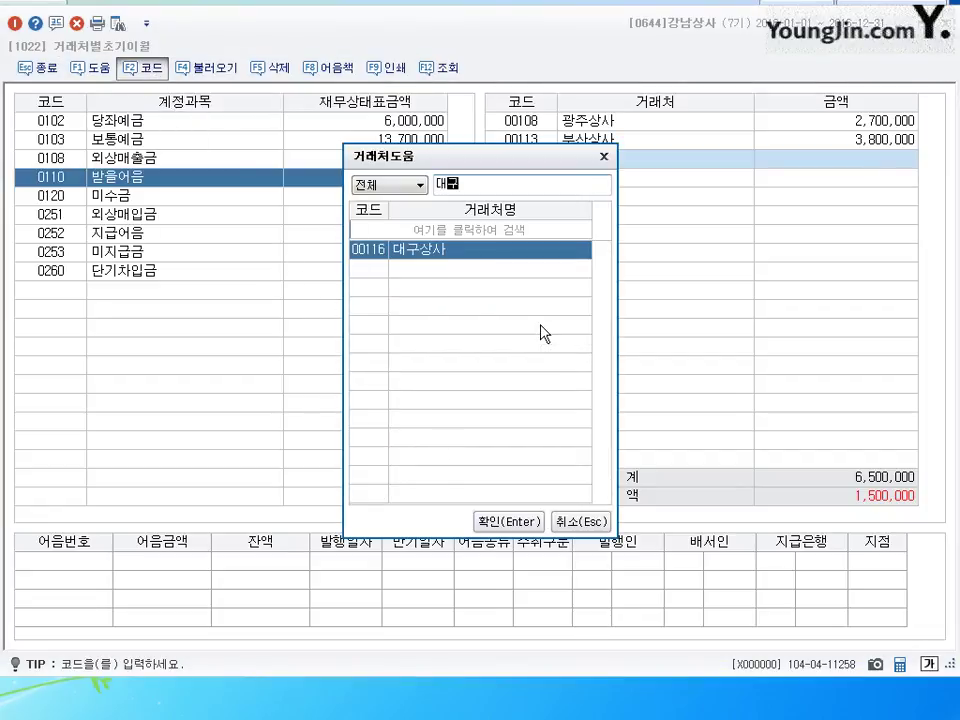
key("Return")
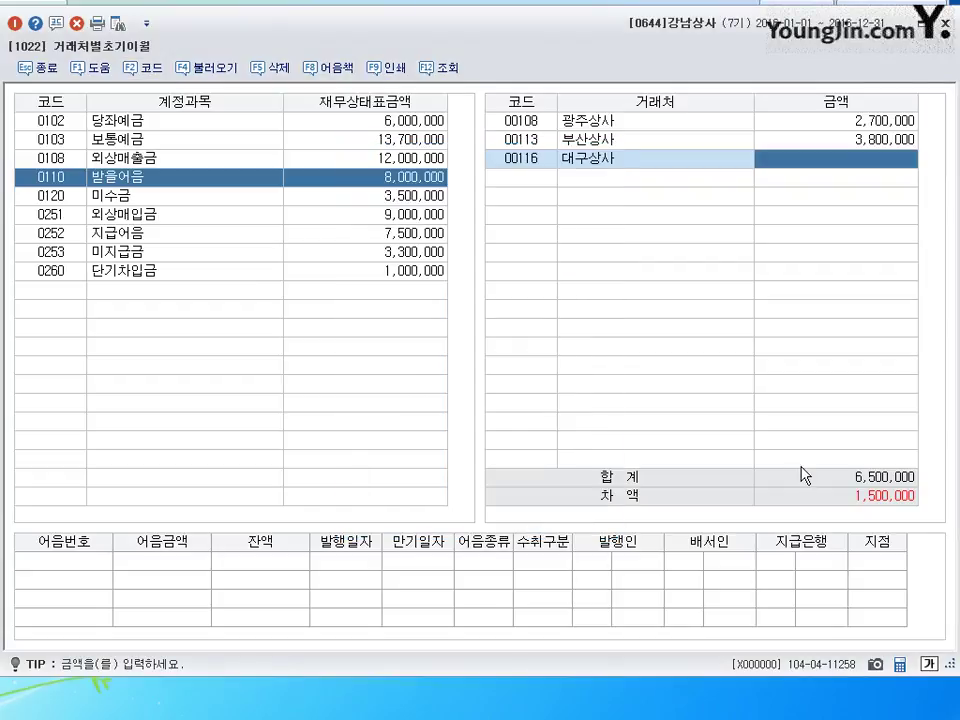
type("1500000")
key("Return")
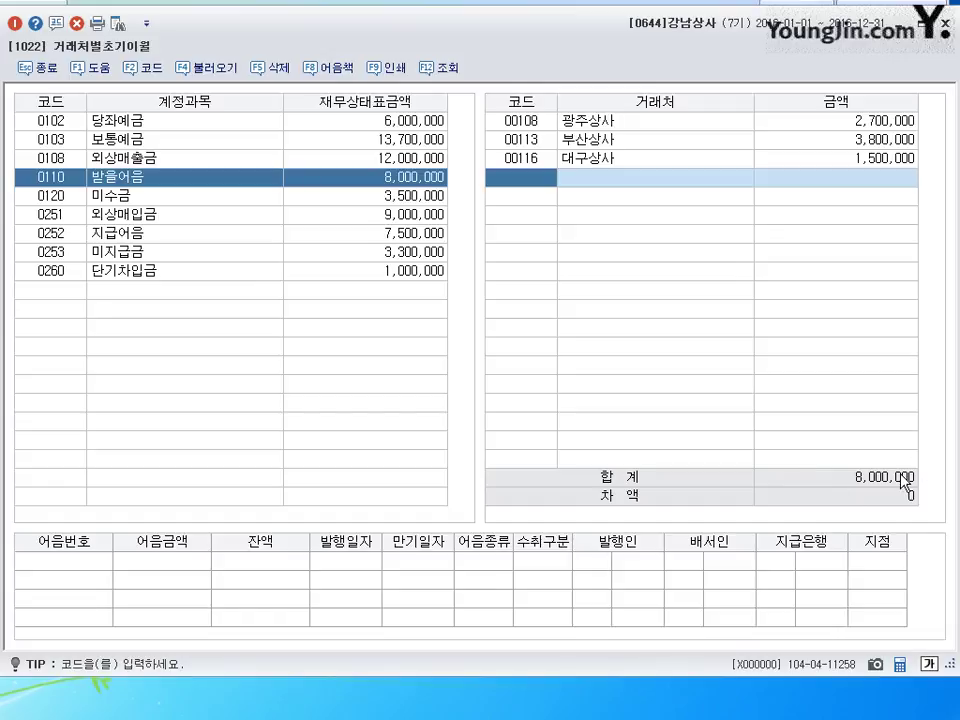
- Change 인천상사's 0252 지급어음 opening balance to 1,600,000 and close 거래처별초기이월
left_click(200, 236)
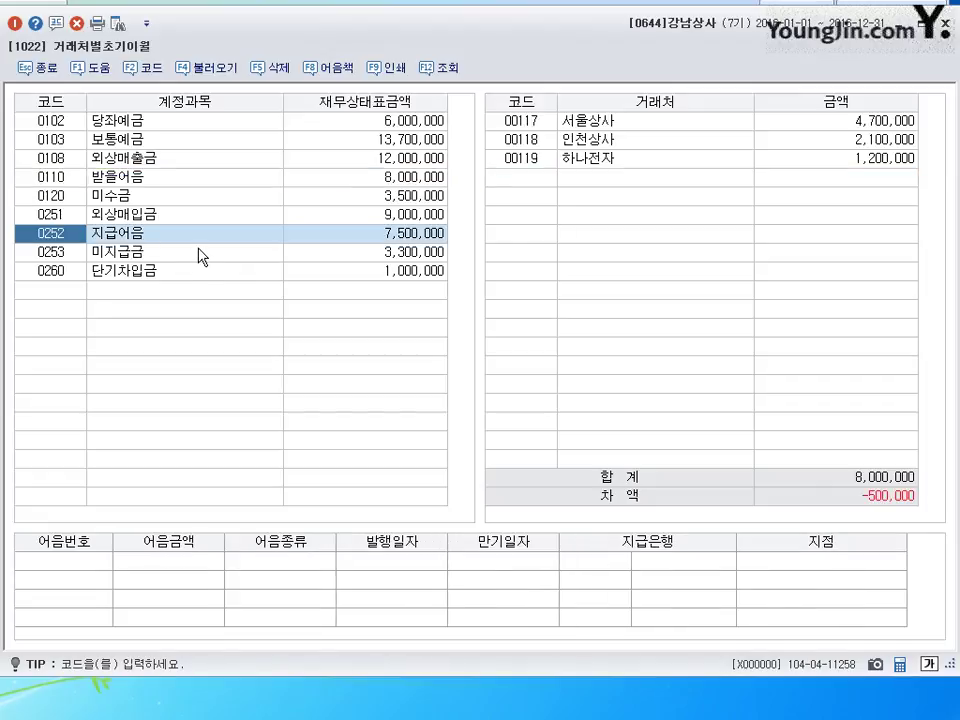
left_click(868, 122)
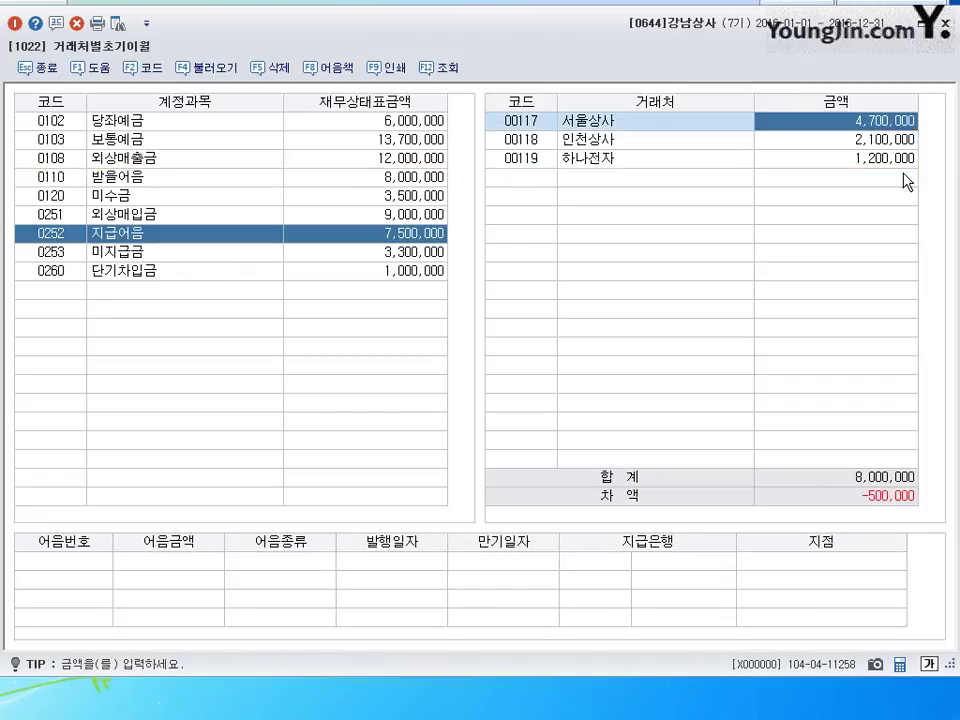
key("Return")
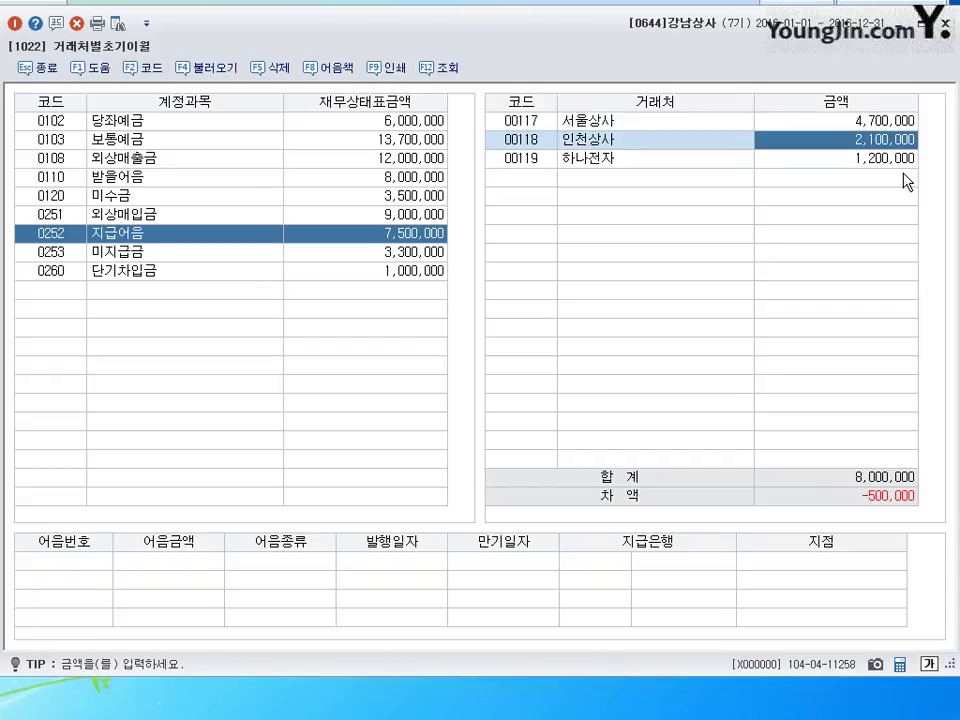
type("1600000")
key("Return")
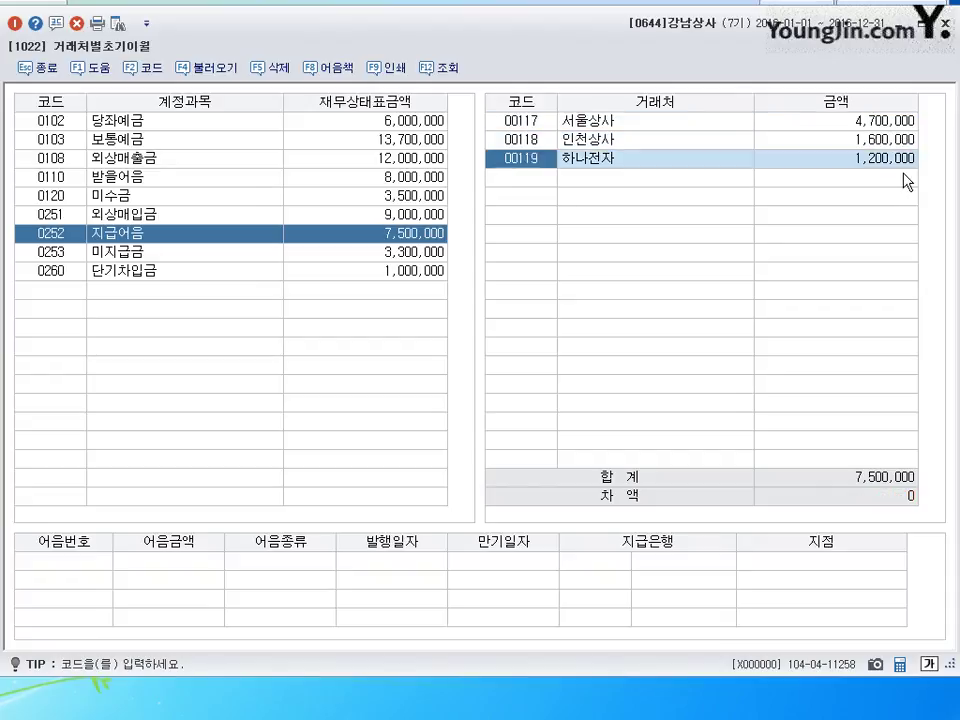
key("Return")
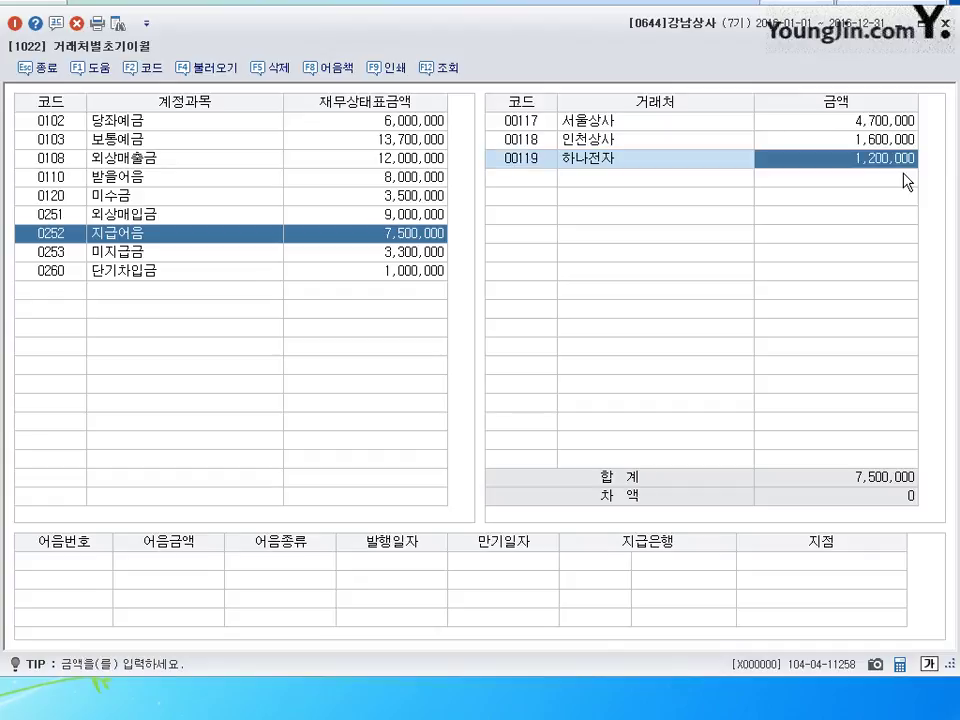
left_click(944, 23)
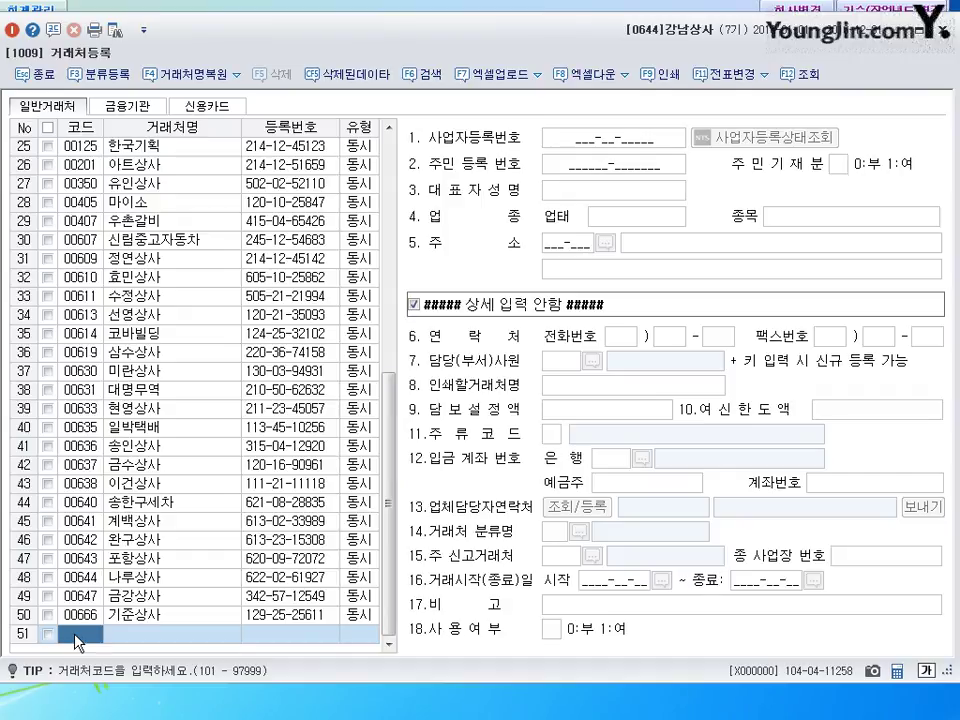
- Create customer code 00751 named 국민상사 in row 51
type("751")
key("Return")
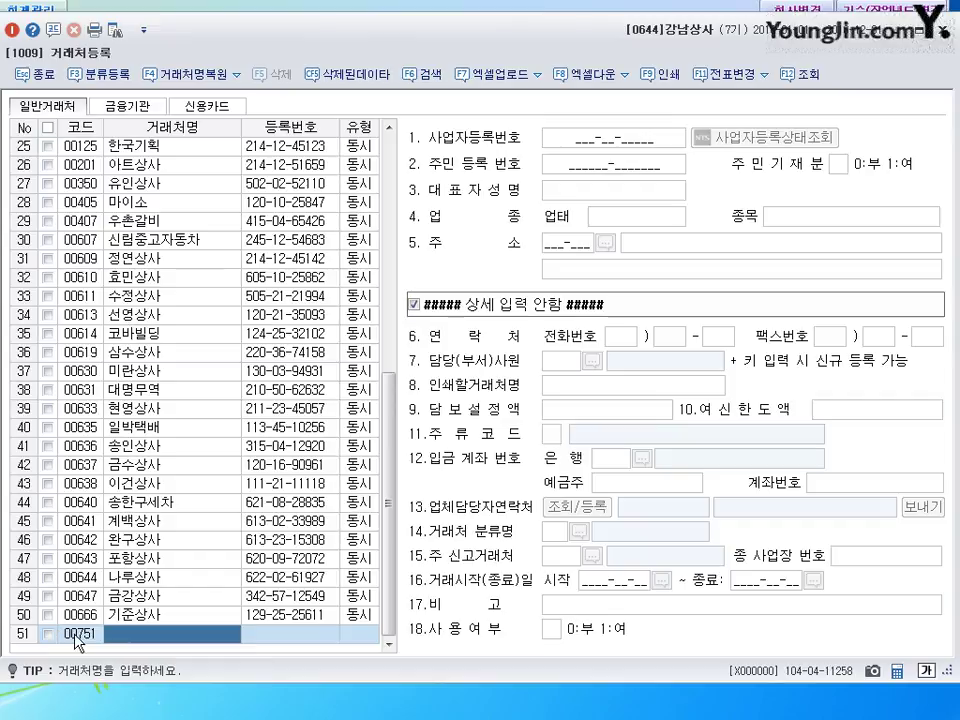
type("국민상사")
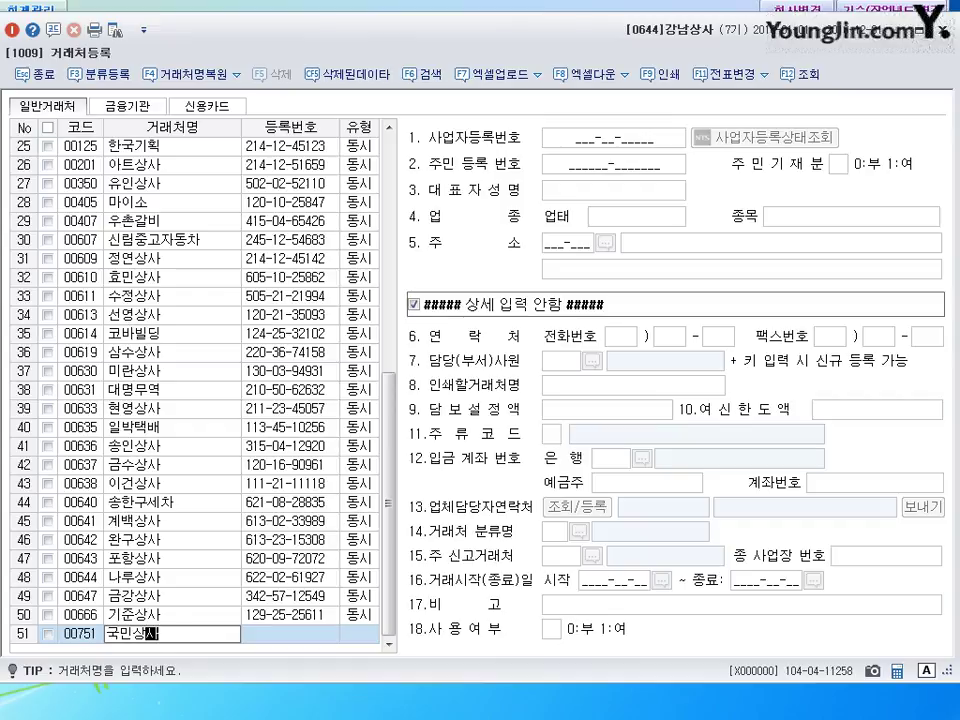
key("BackSpace")
type("새")
key("BackSpace")
key("Return")
key("Return")
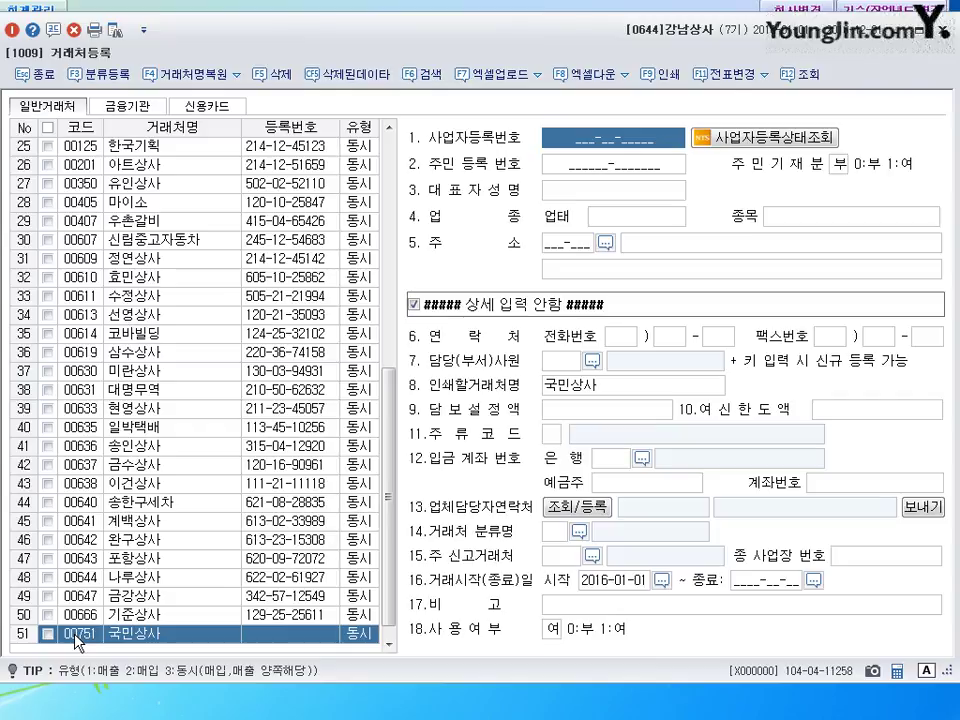
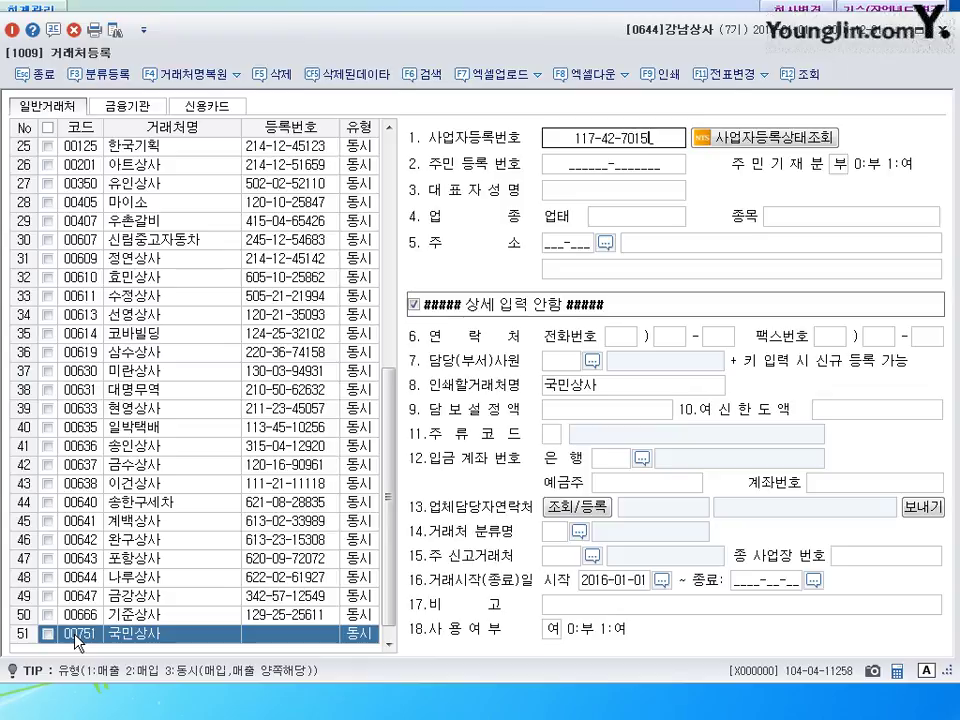
- Fill in the business registration number, representative's name, 업태 도소매 and 종목 자전거
key("Return")
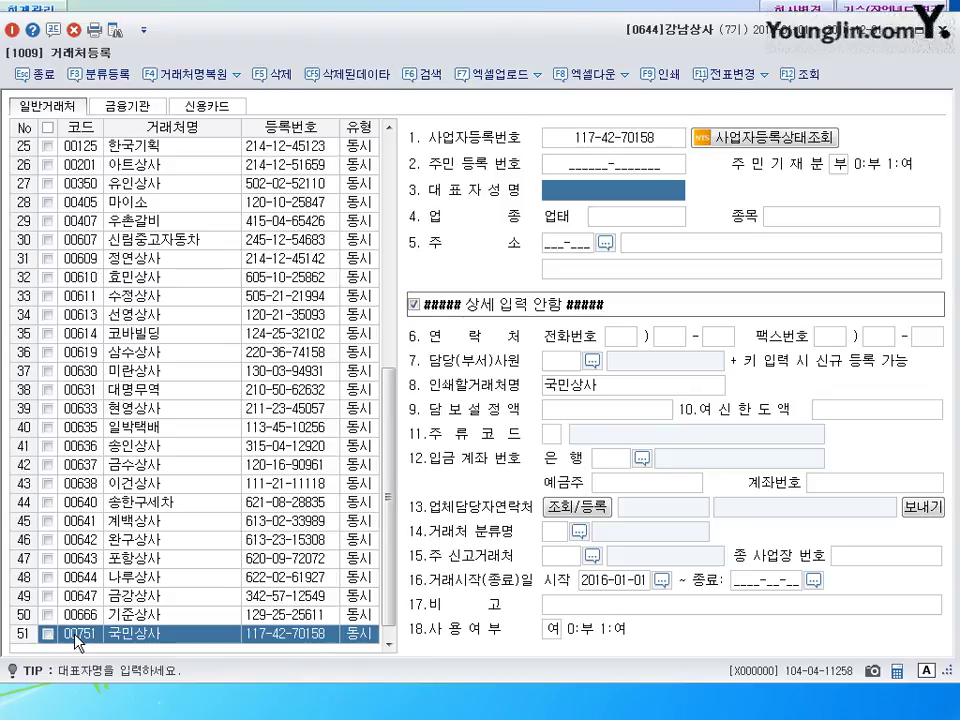
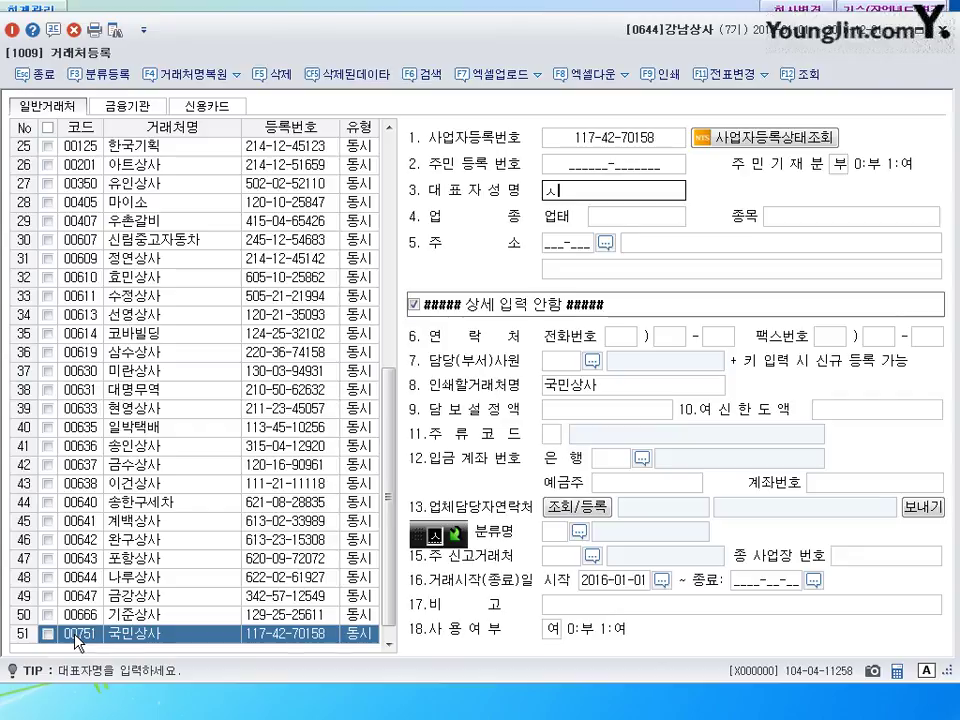
key("Return")
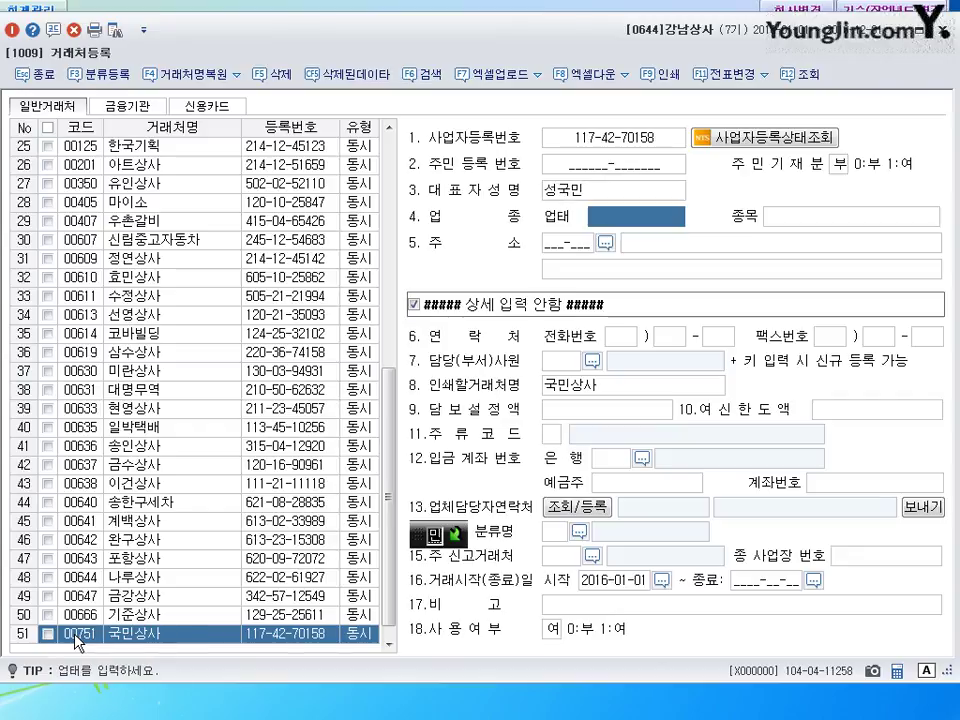
type("도소매")
key("Return")
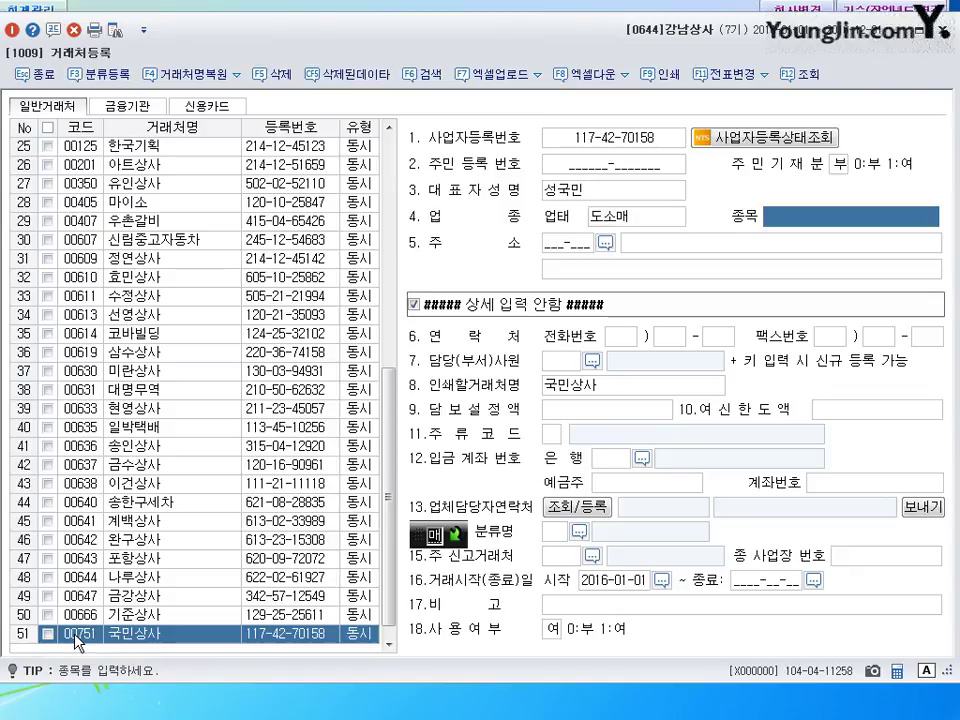
type("자")
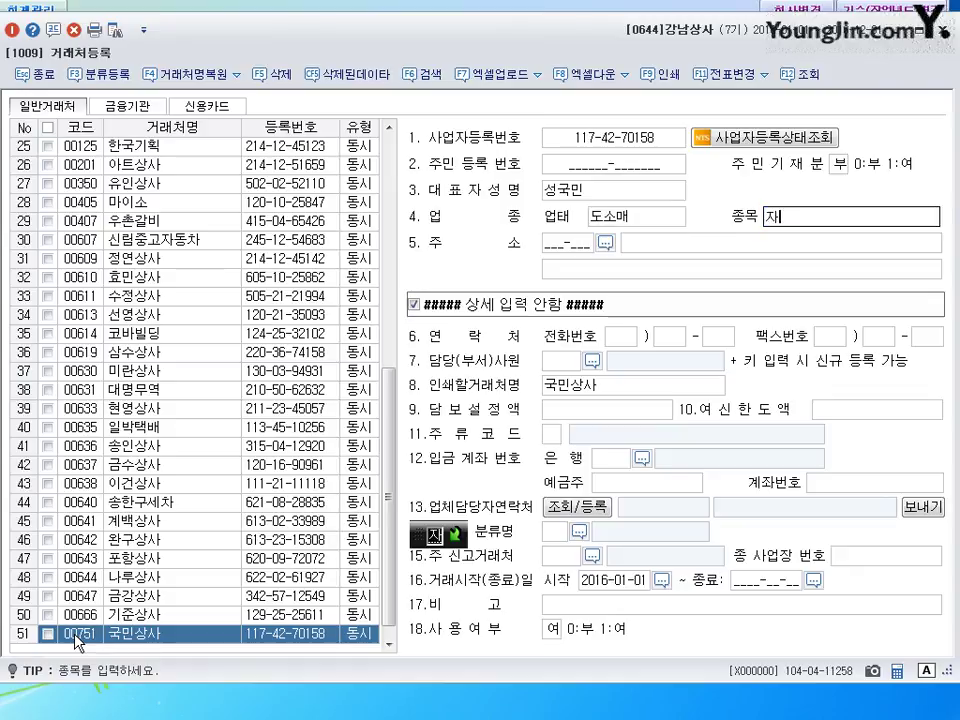
type("전거")
key("Return")
key("Return")
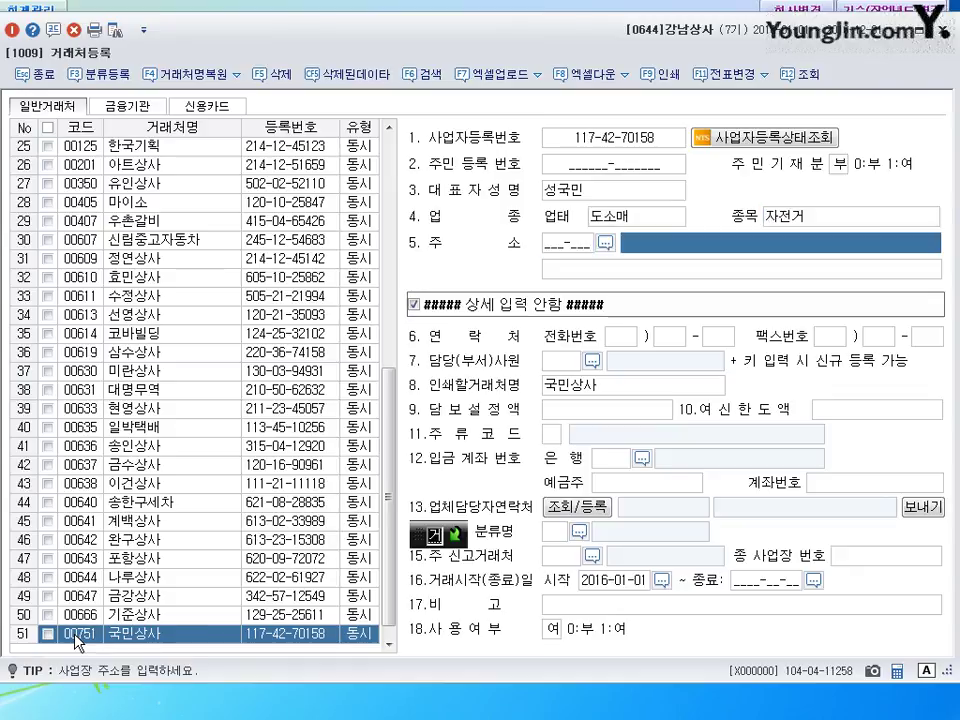
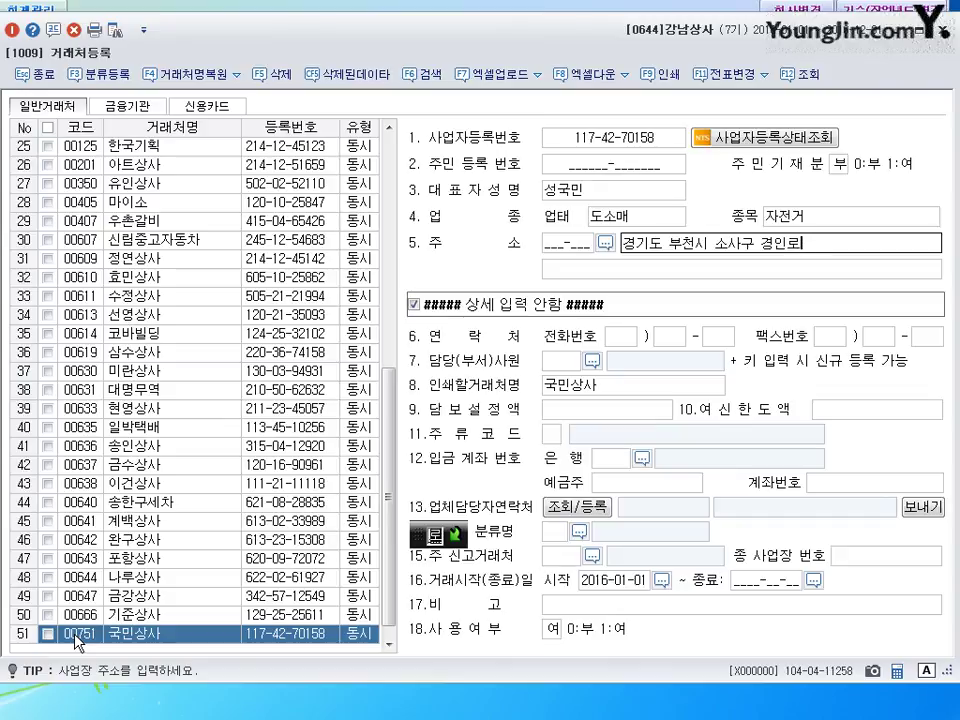
- Enter the customer's business address and close the customer register
type("(역")
key("BackSpace")
key("BackSpace")
type("송내동)")
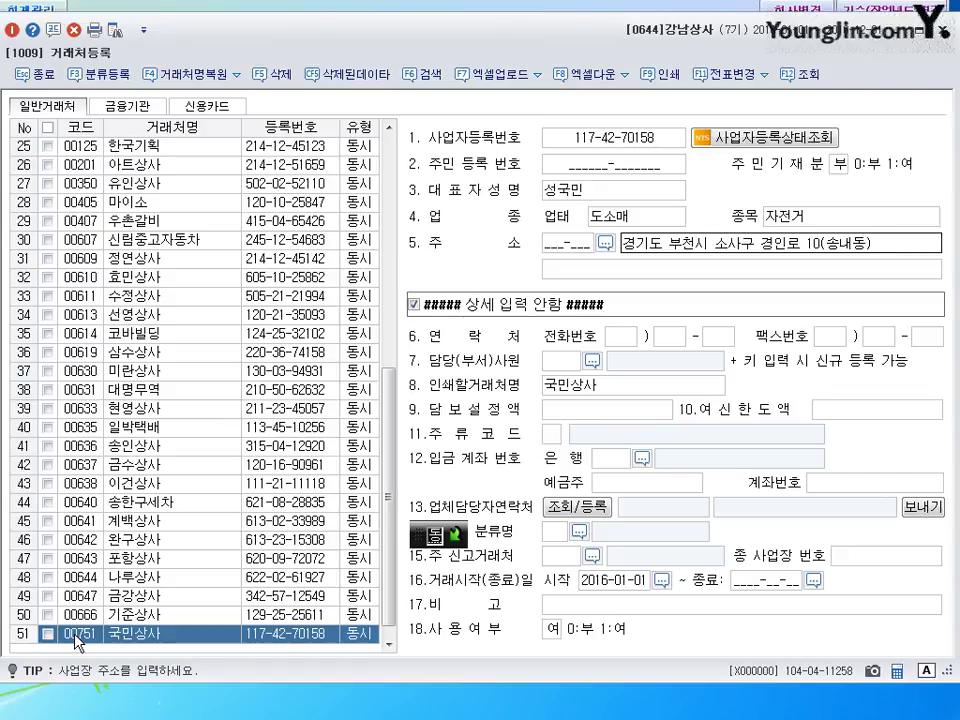
left_click(607, 270)
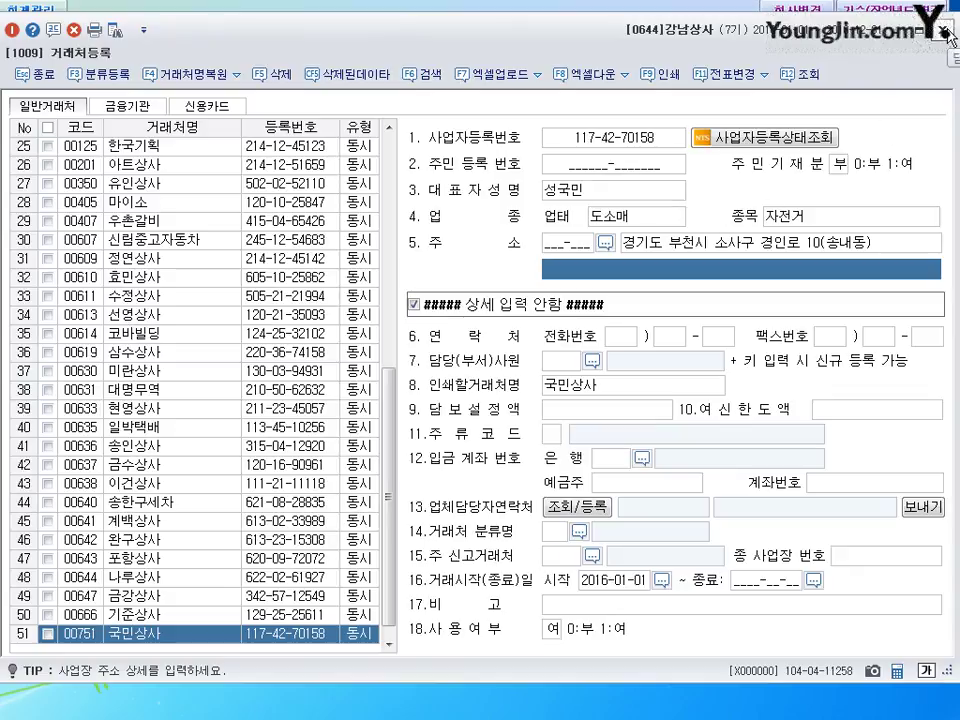
left_click(940, 27)
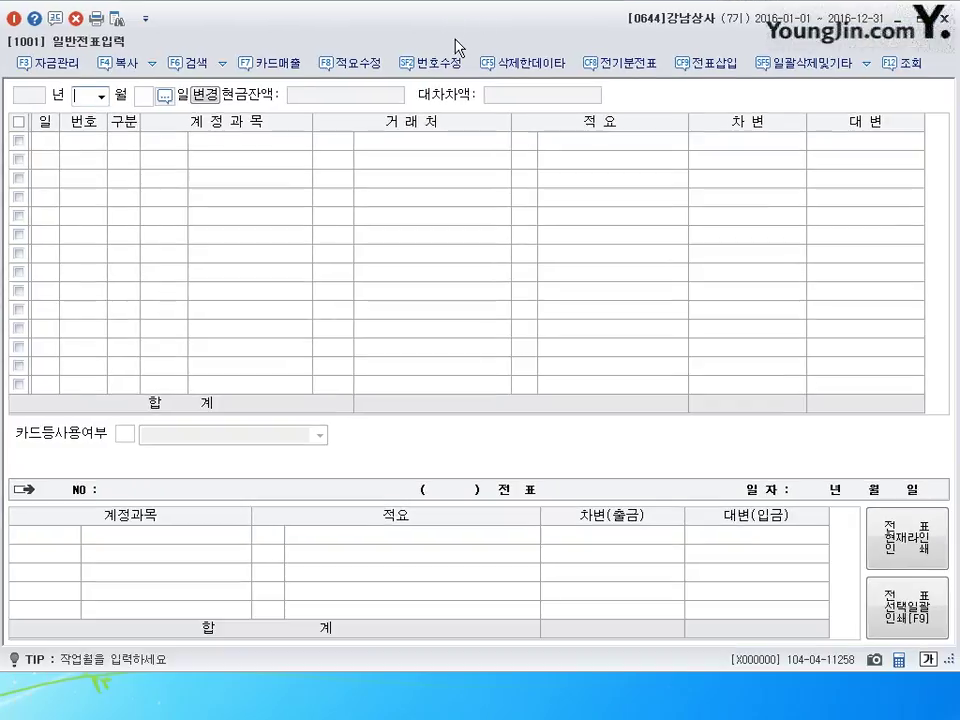
- Start a July 7 voucher with a 300,000 0259 선수금 debit for 대한무역
type("7")
key("Return")
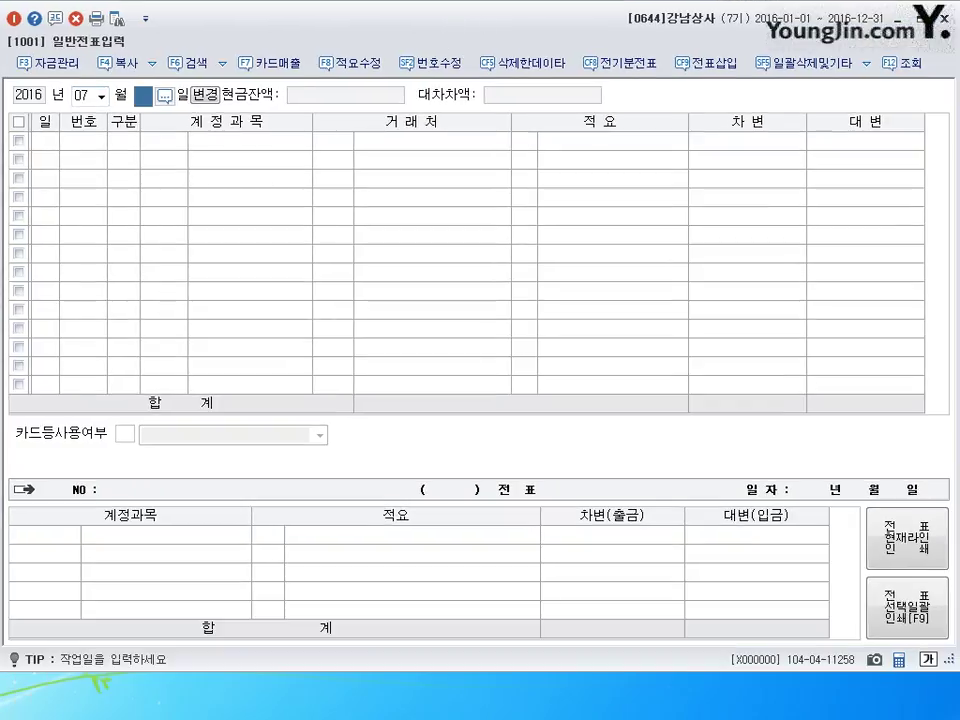
type("7")
key("Return")
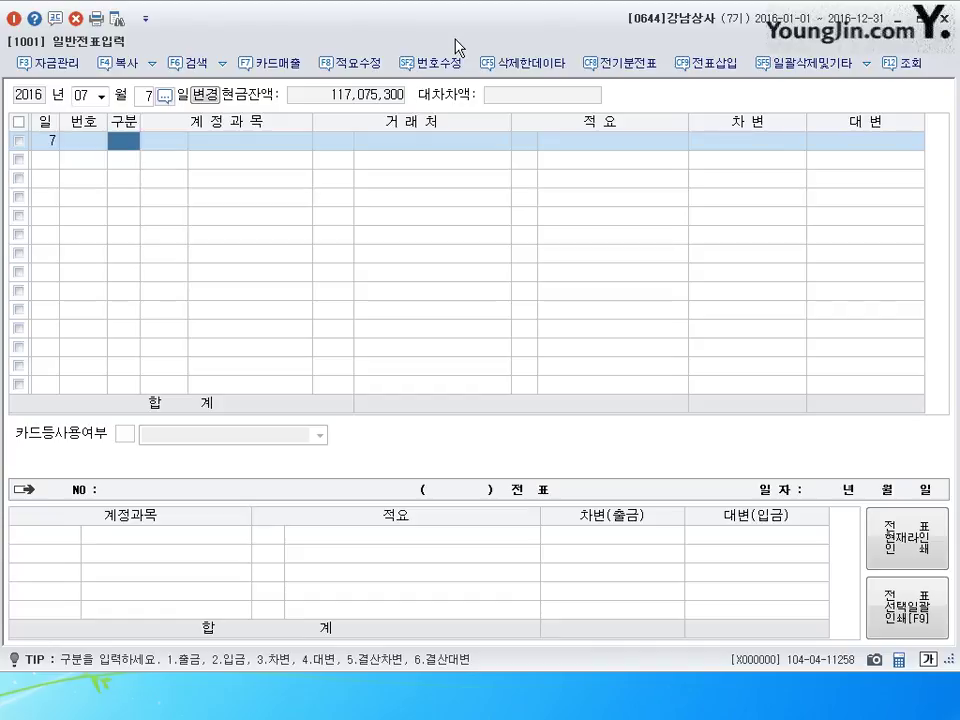
type("3")
key("Return")
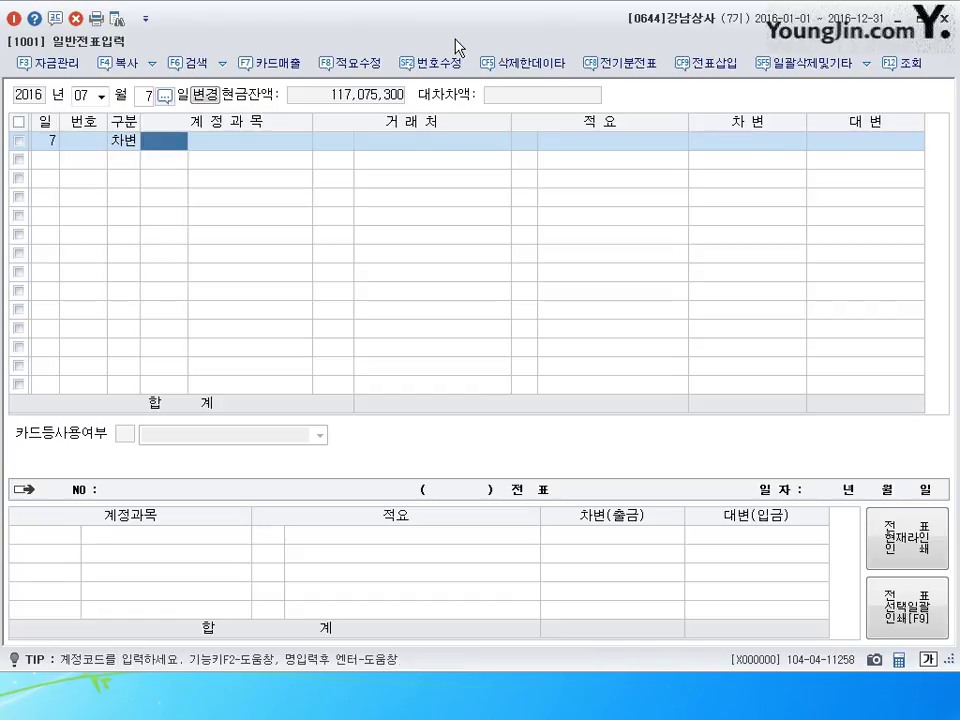
type("259")
key("Return")
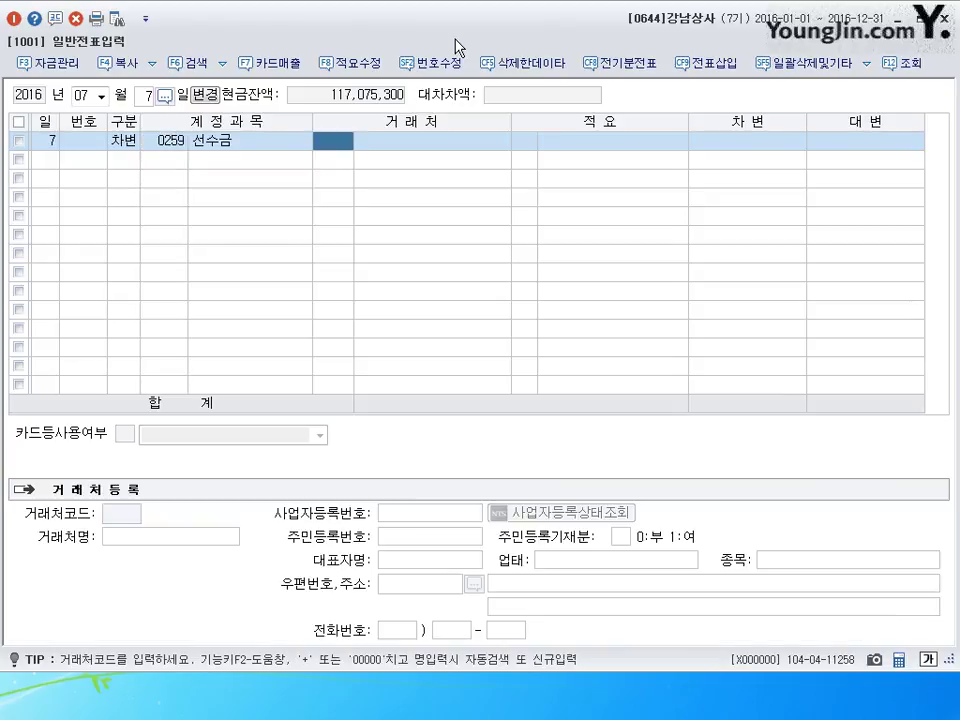
type("대한")
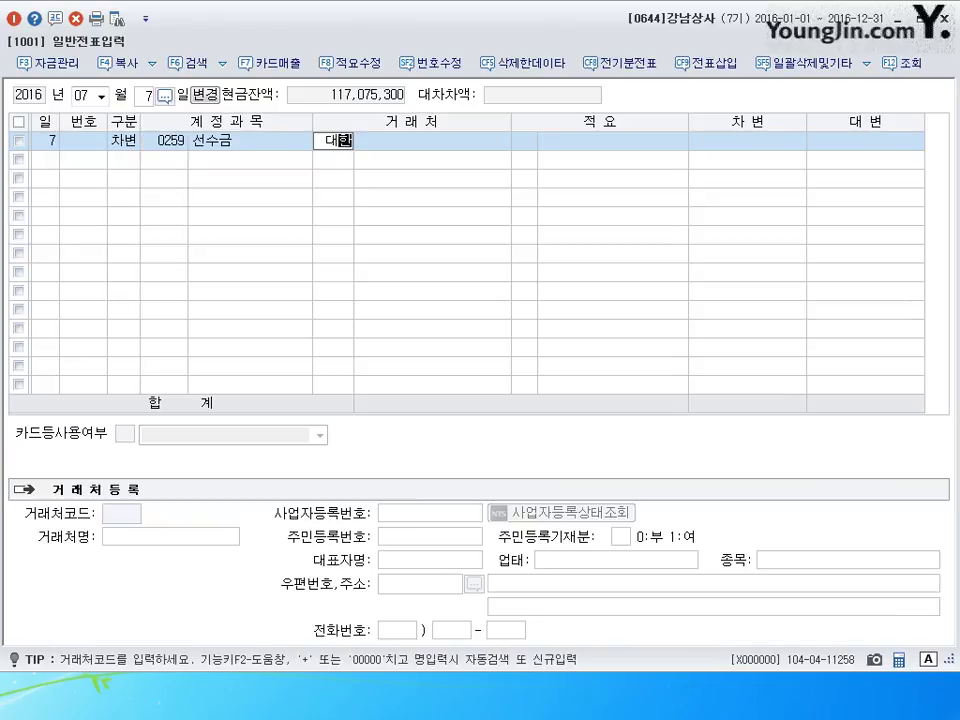
key("Return")
key("Return")
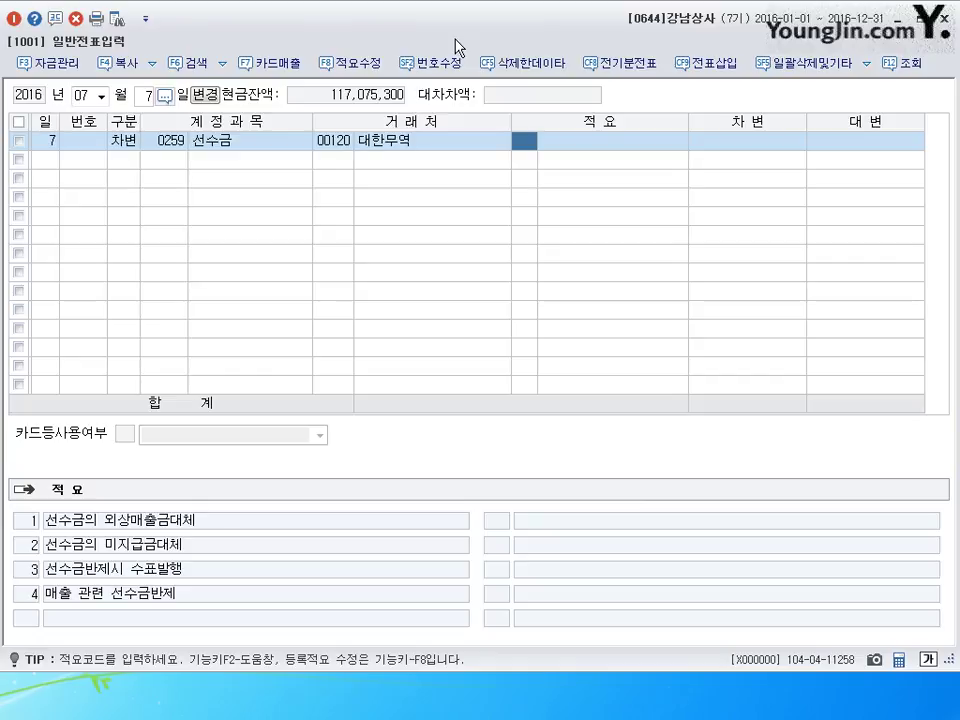
key("Return")
type("3000000")
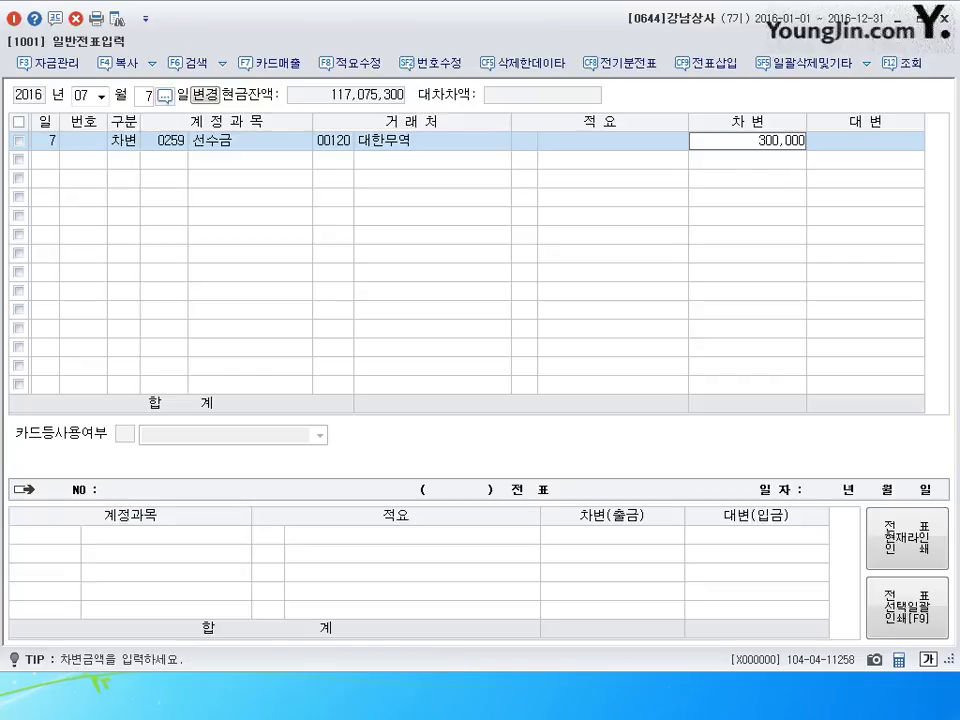
key("Return")
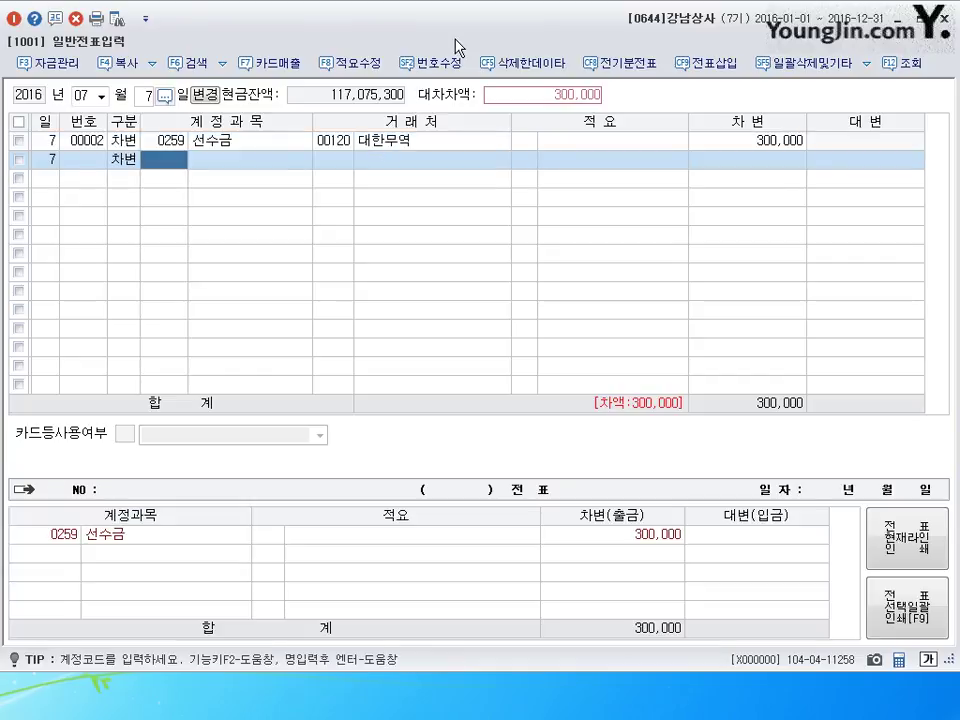
- Add a 2,700,000 현금 debit and a 3,000,000 0401 상품매출 credit to finish the voucher
type("101")
key("Return")
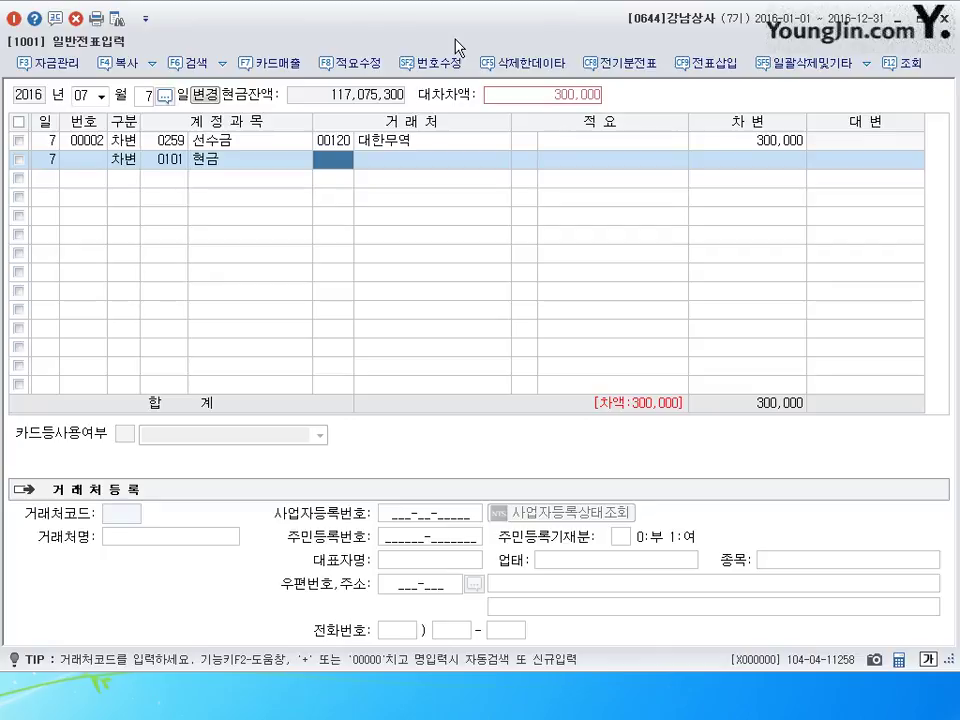
key("Return")
key("Return")
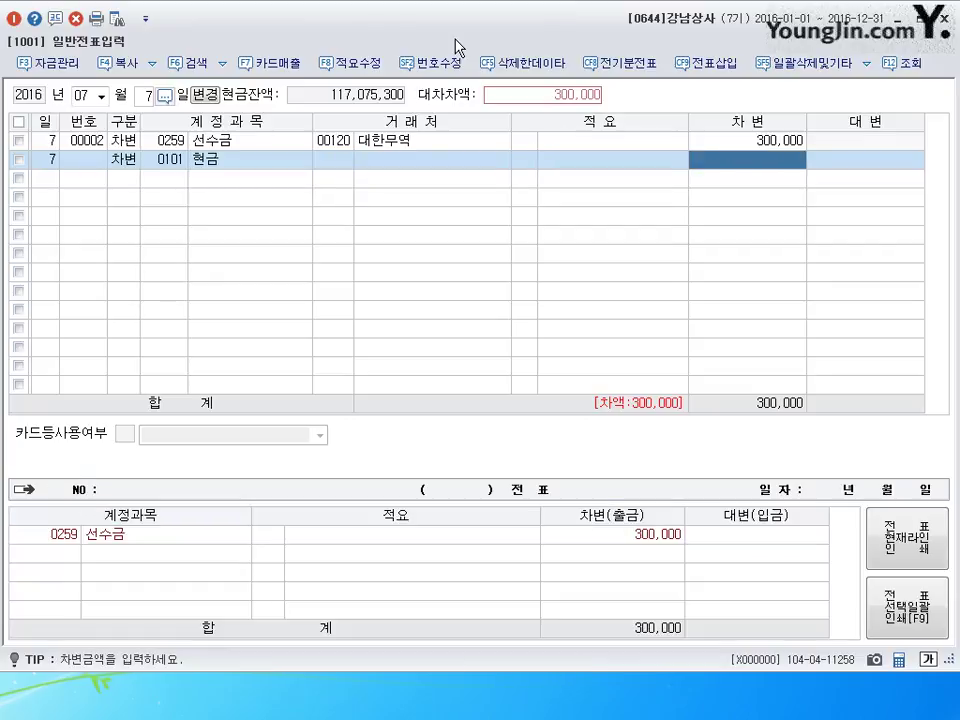
type("2700000")
key("Return")
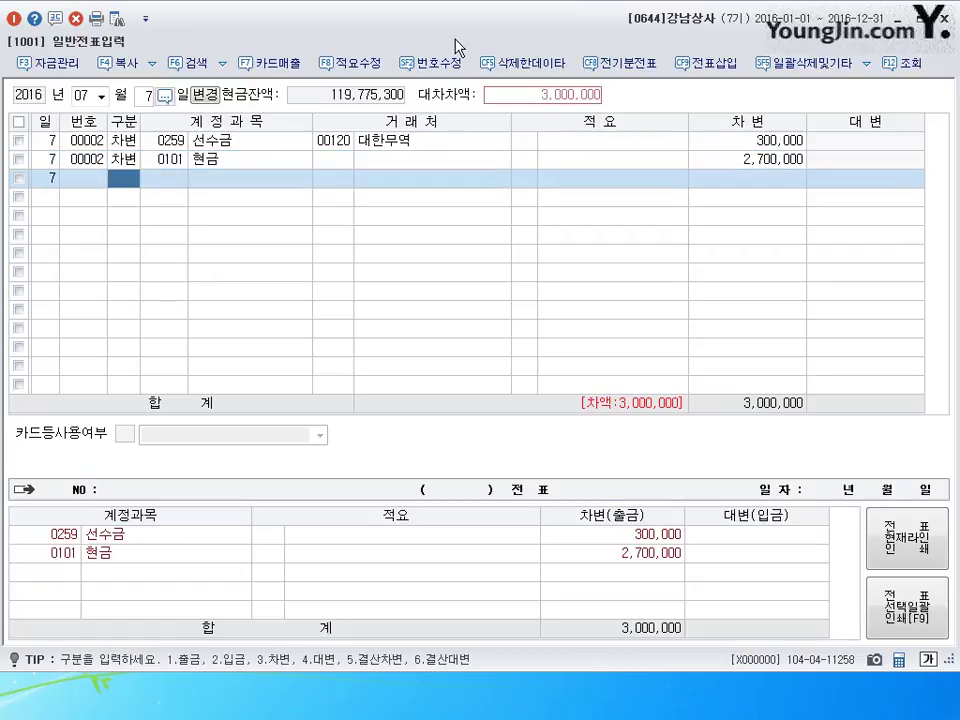
type("4")
type("401")
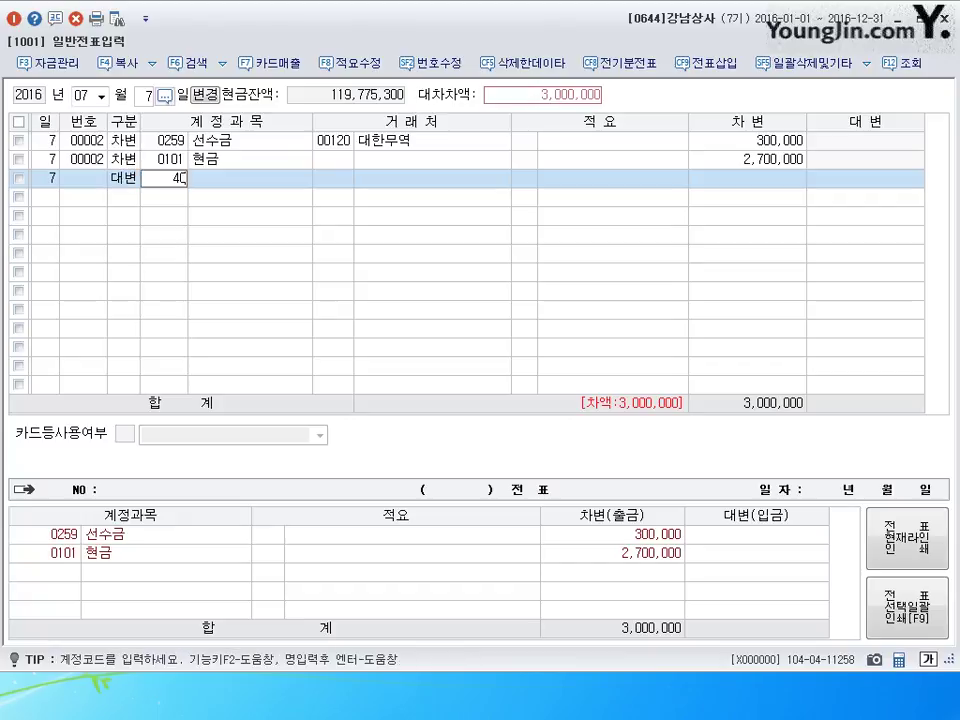
key("Return")
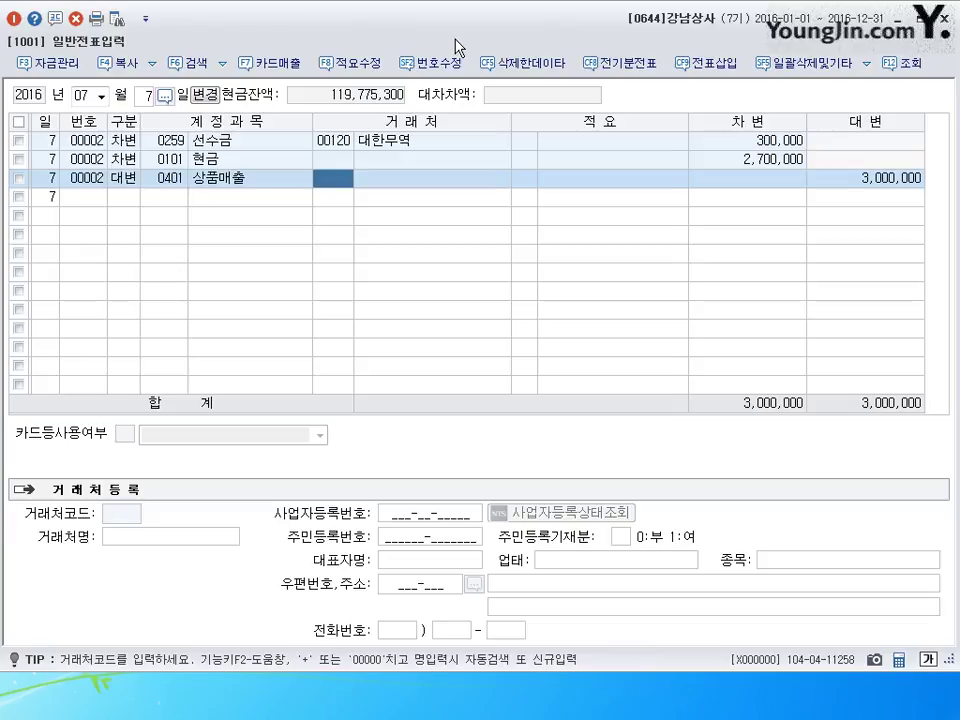
key("Return")
key("Return")
key("Return")
key("Escape")
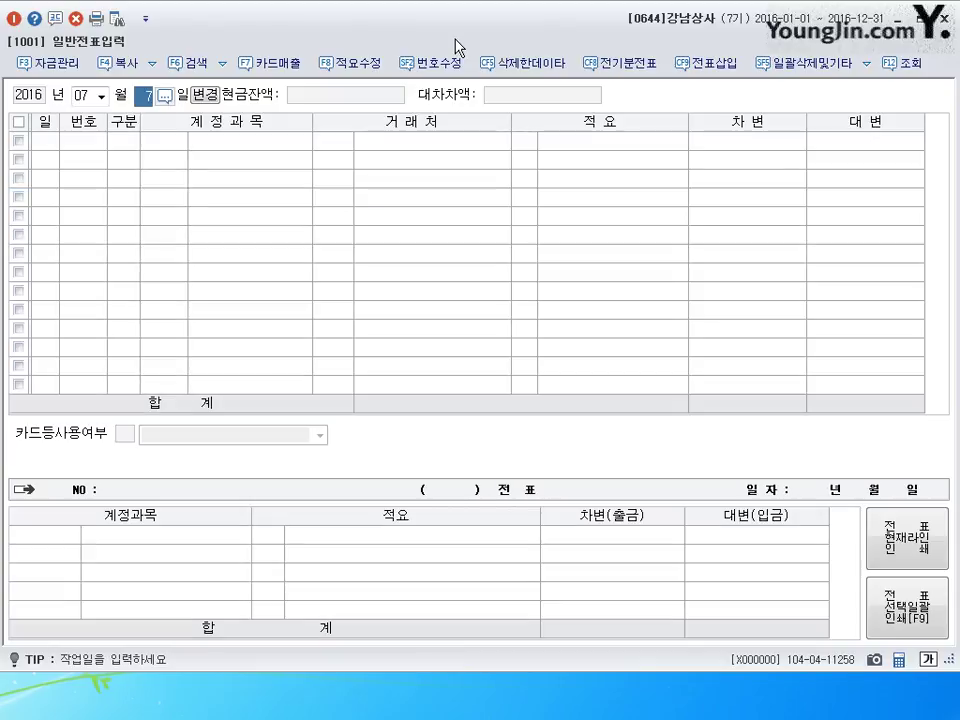
type("19")
key("Return")
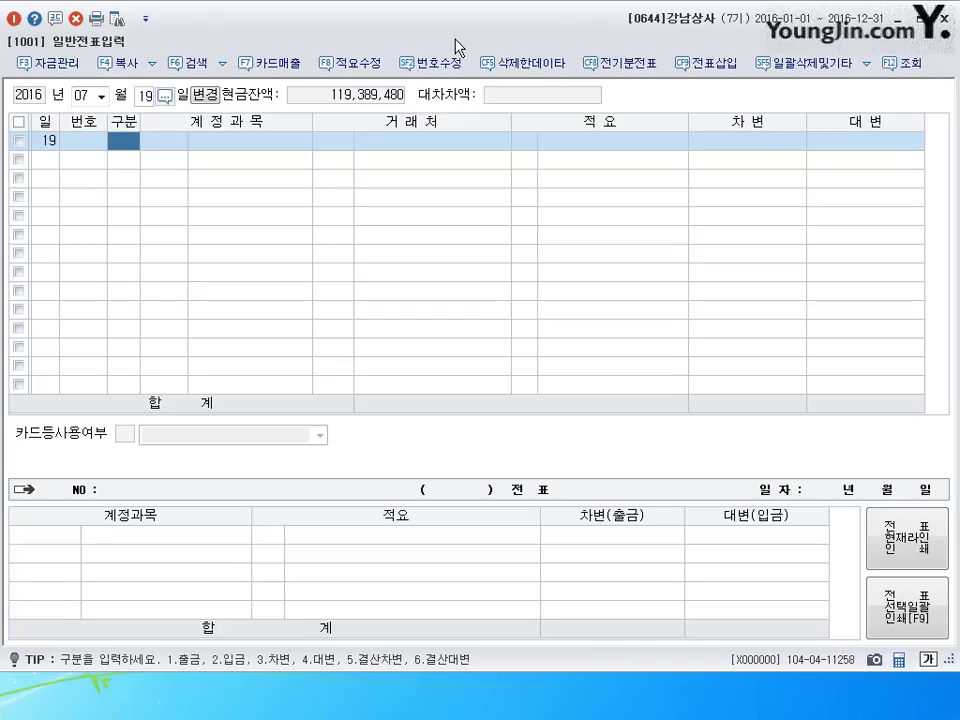
- Debit 0831 수수료비용 50,000 and 0103 보통예금 9,950,000 on July 19
type("3831")
key("Return")
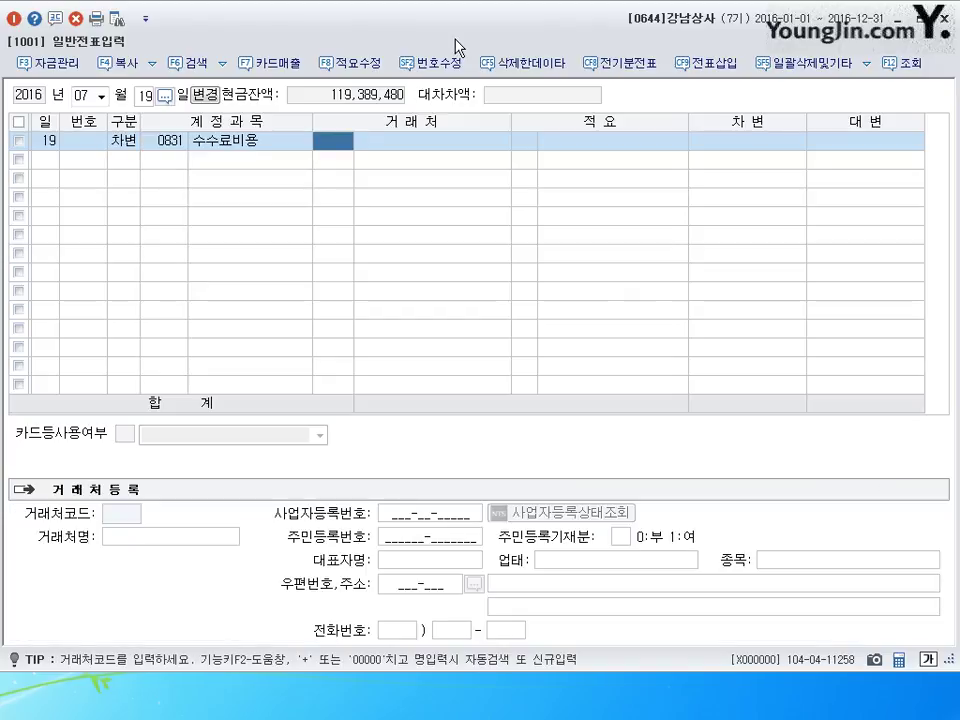
key("Return")
key("Return")
key("Return")
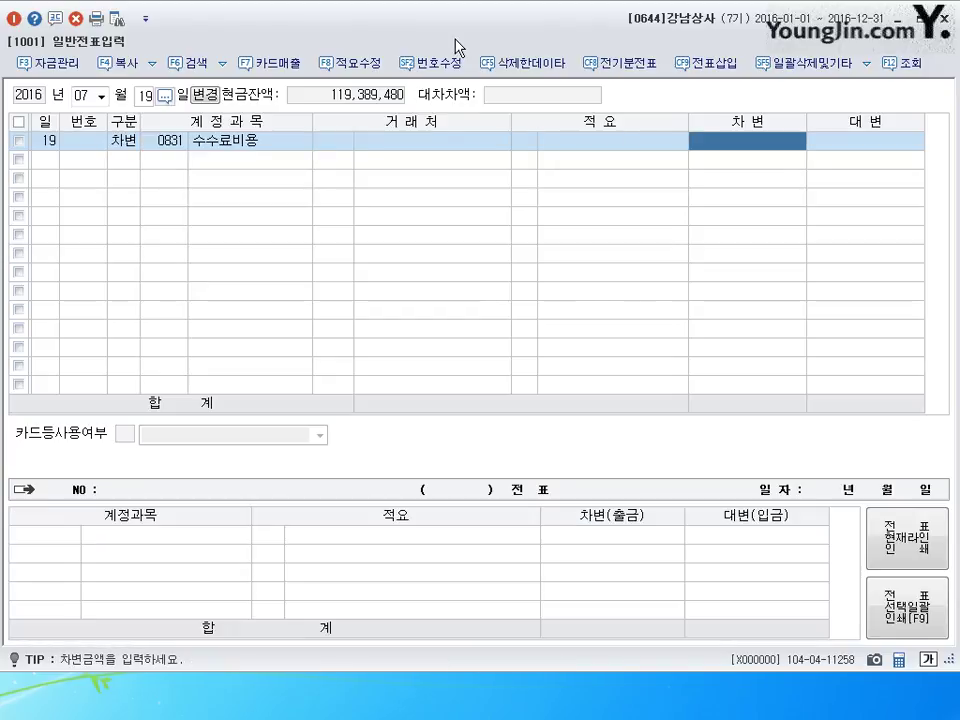
type("500000")
key("Return")
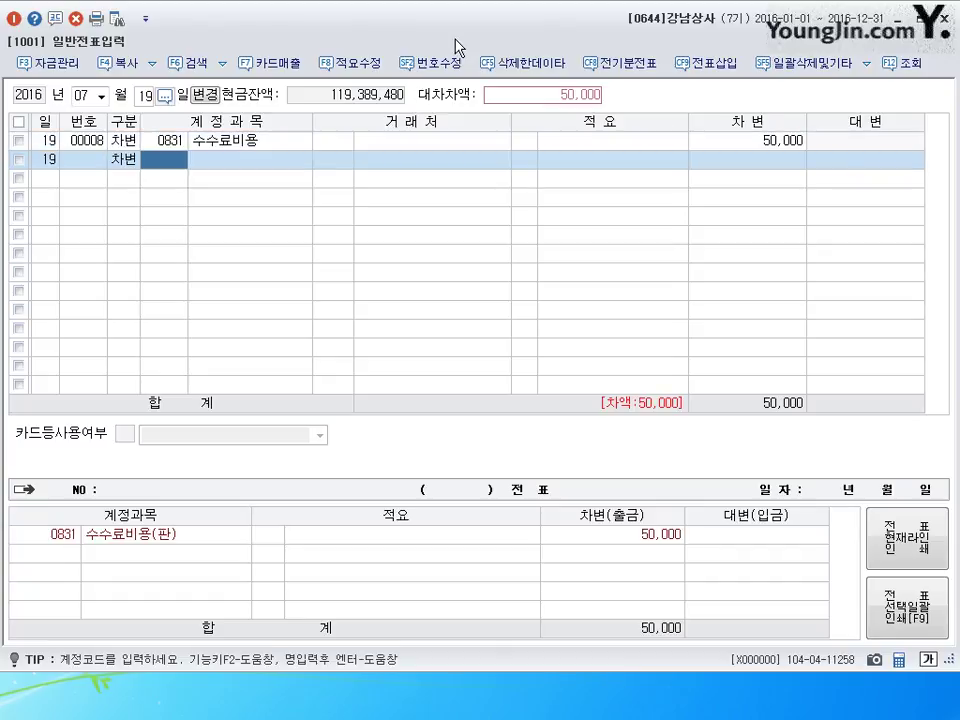
type("103")
key("Return")
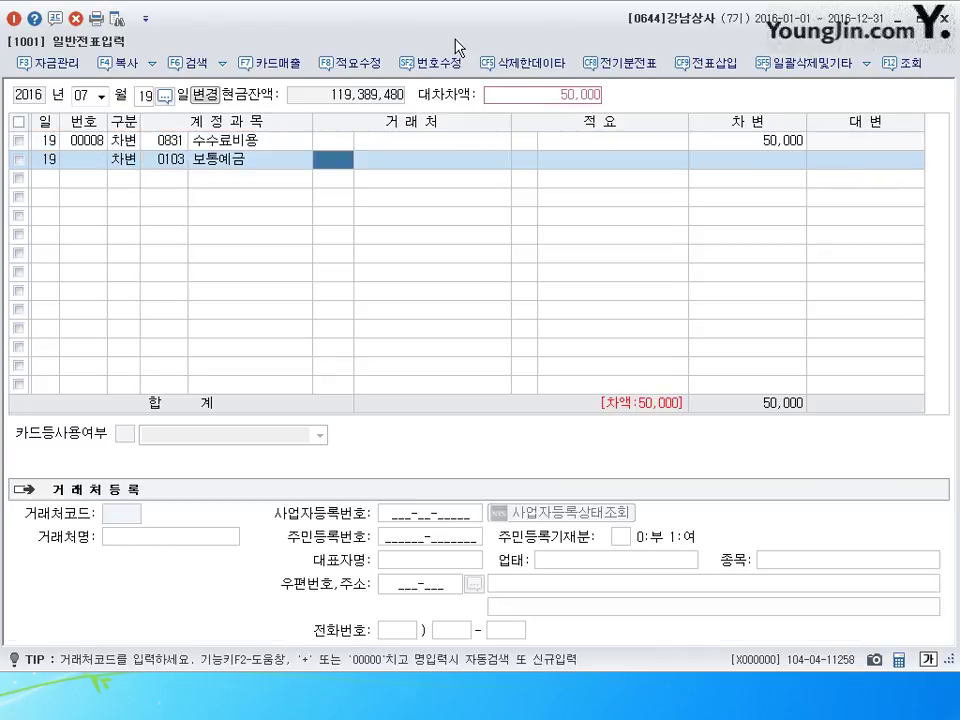
key("Return")
key("Return")
key("Return")
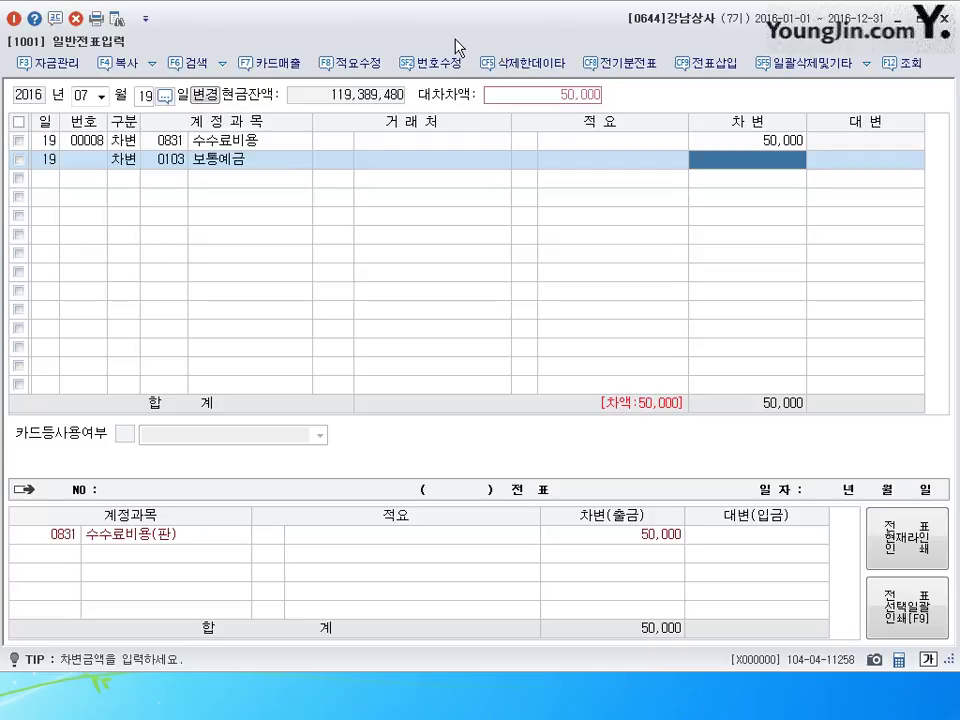
type("9950000")
key("Return")
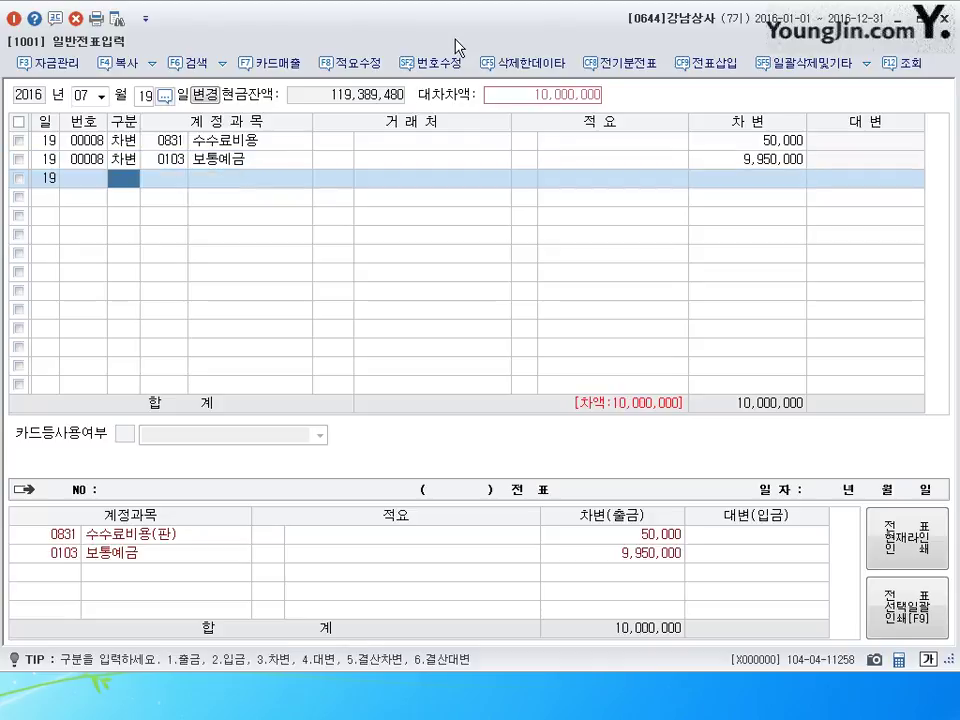
- Credit 0110 받을어음 10,000,000 to 한세상사 to complete the voucher
type("4")
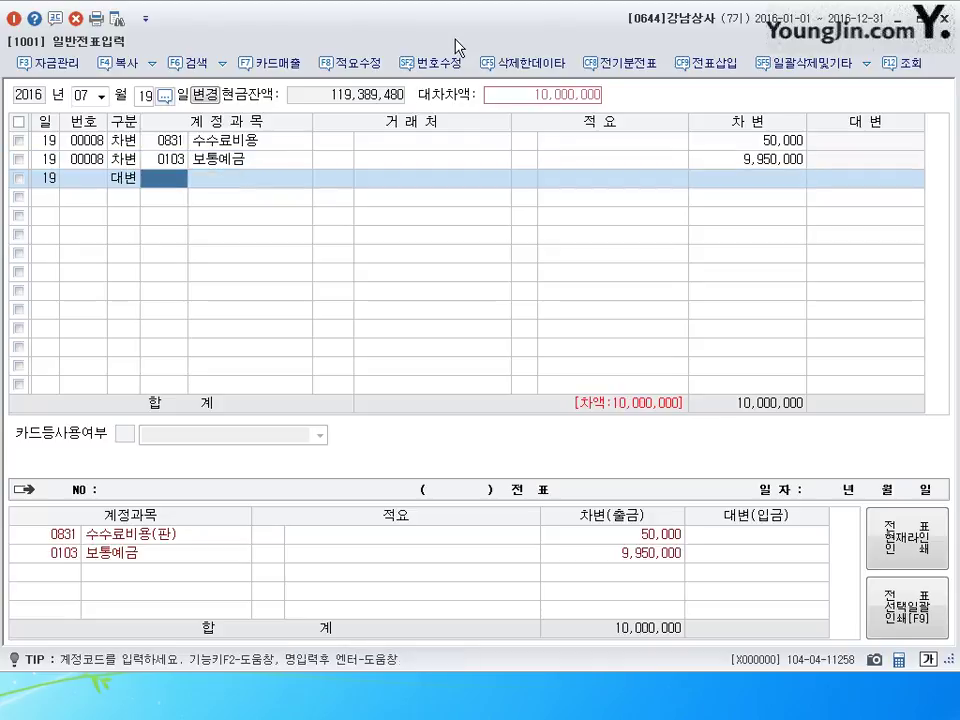
type("110")
key("Return")
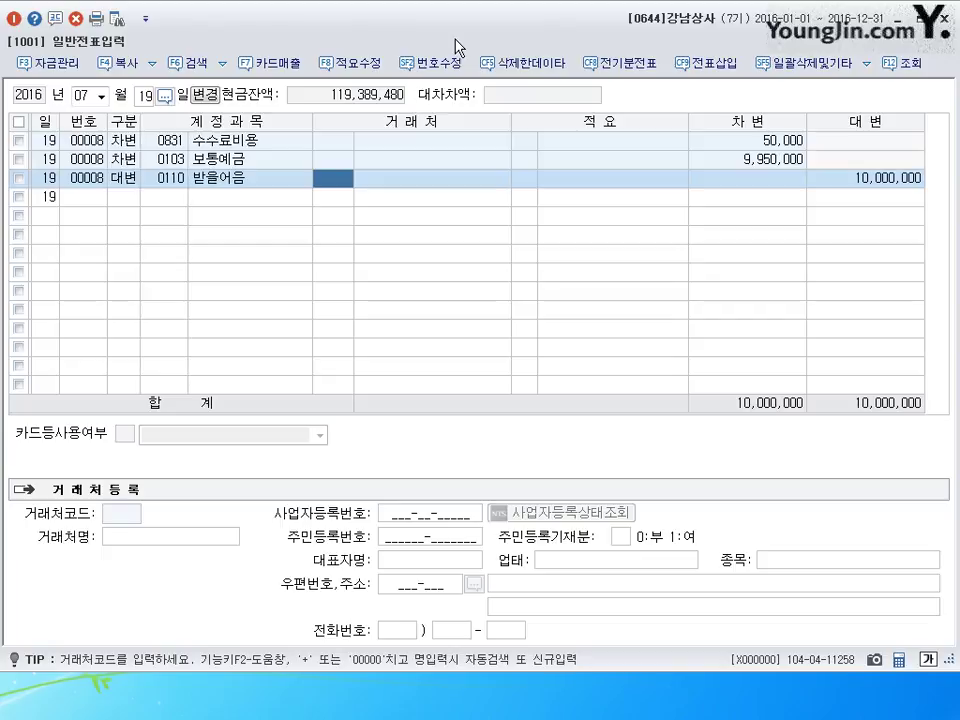
type("한세")
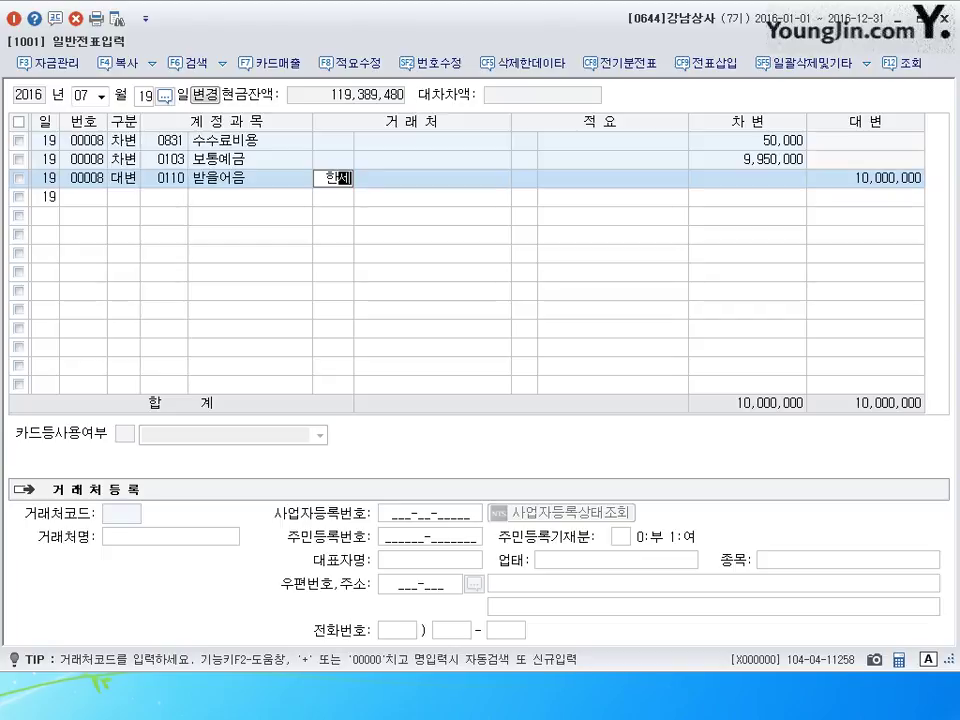
key("Return")
key("Return")
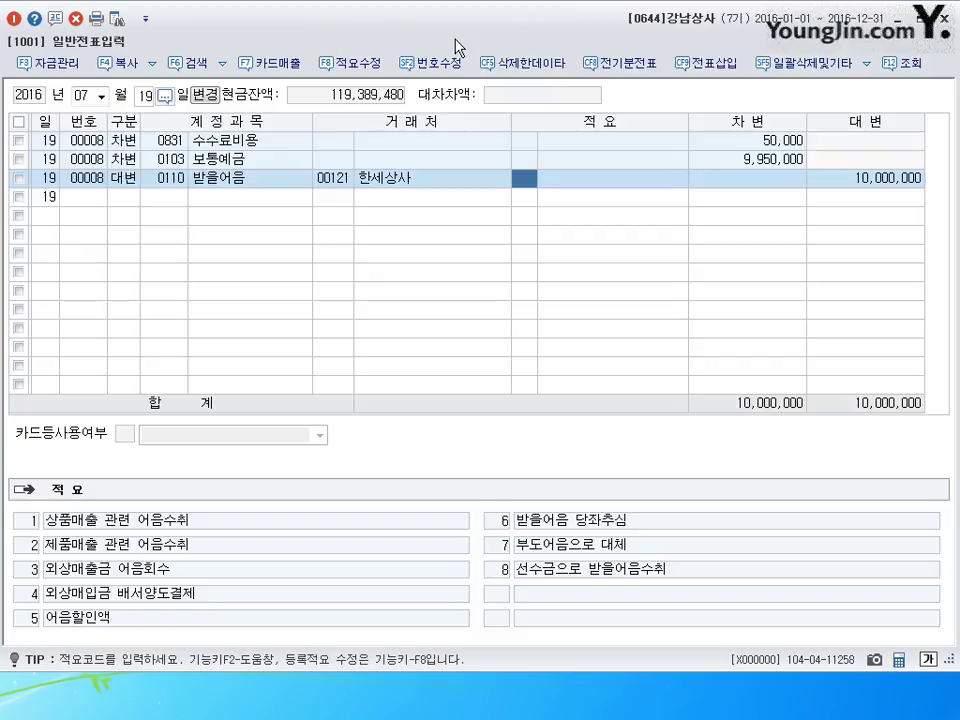
key("Return")
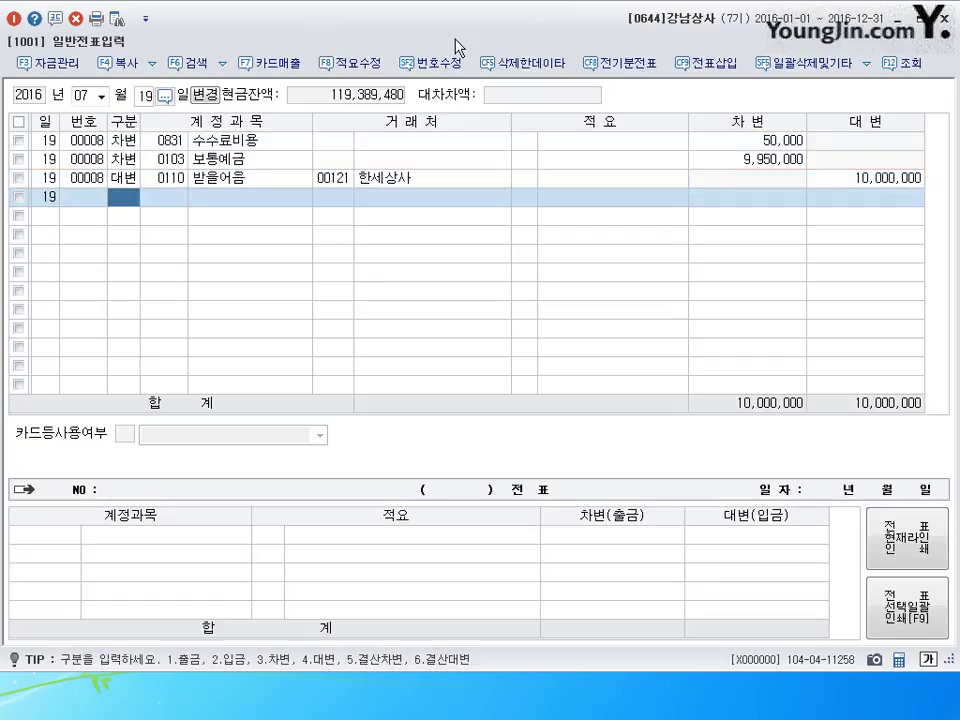
key("shift+Tab")
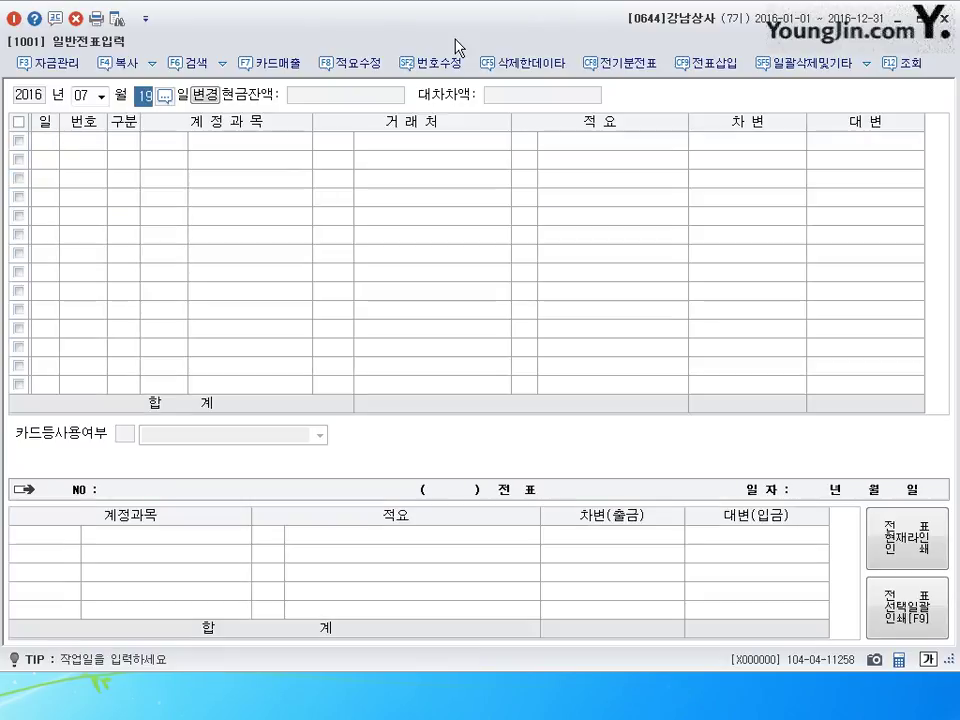
key("shift+Tab")
- Date a voucher 08/21 and debit 0812 여비교통비 480,000
type("0821")
key("Return")
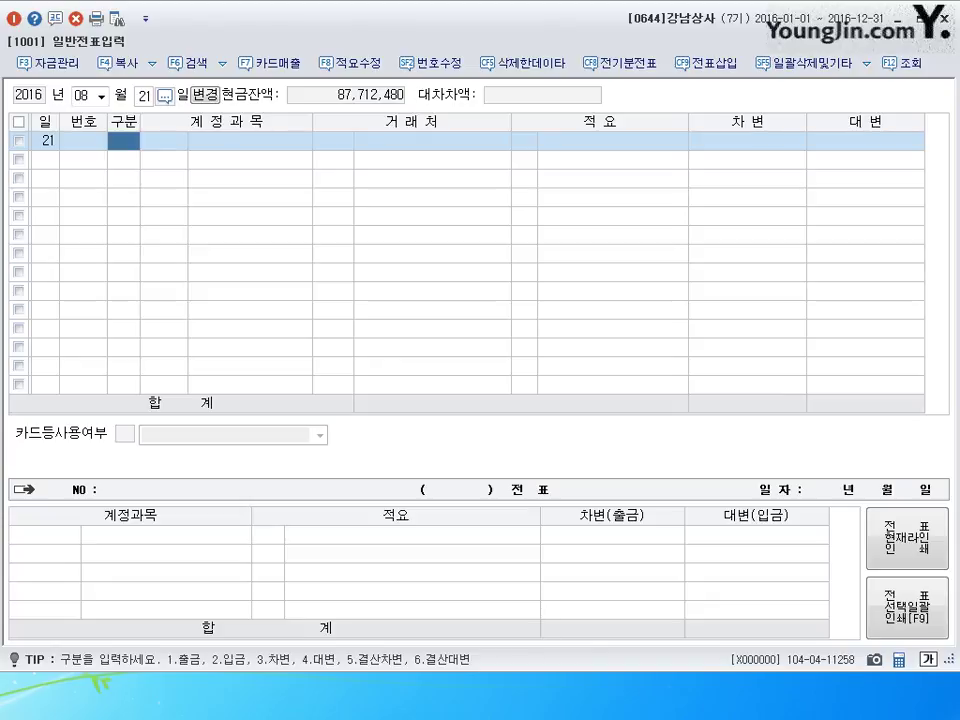
type("3")
key("Return")
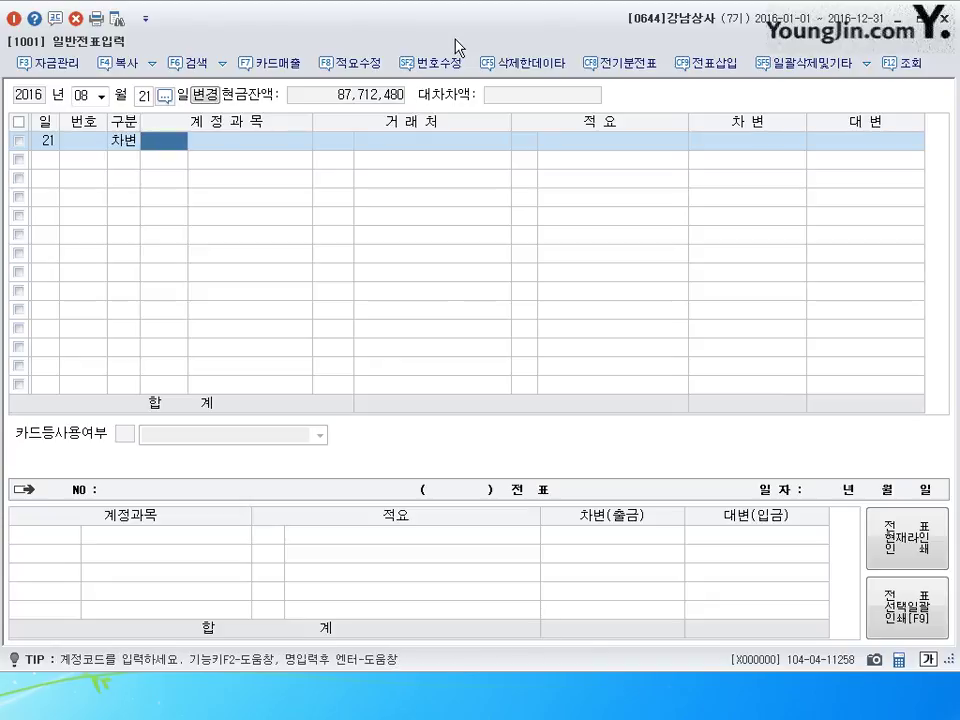
type("812")
key("Return")
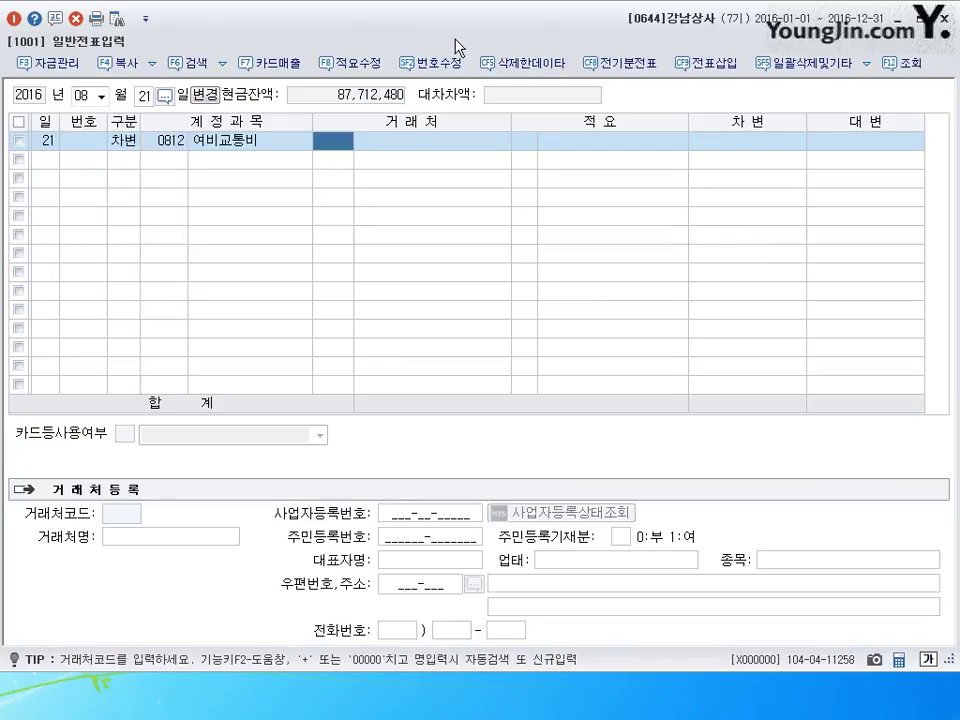
key("Return")
key("Return")
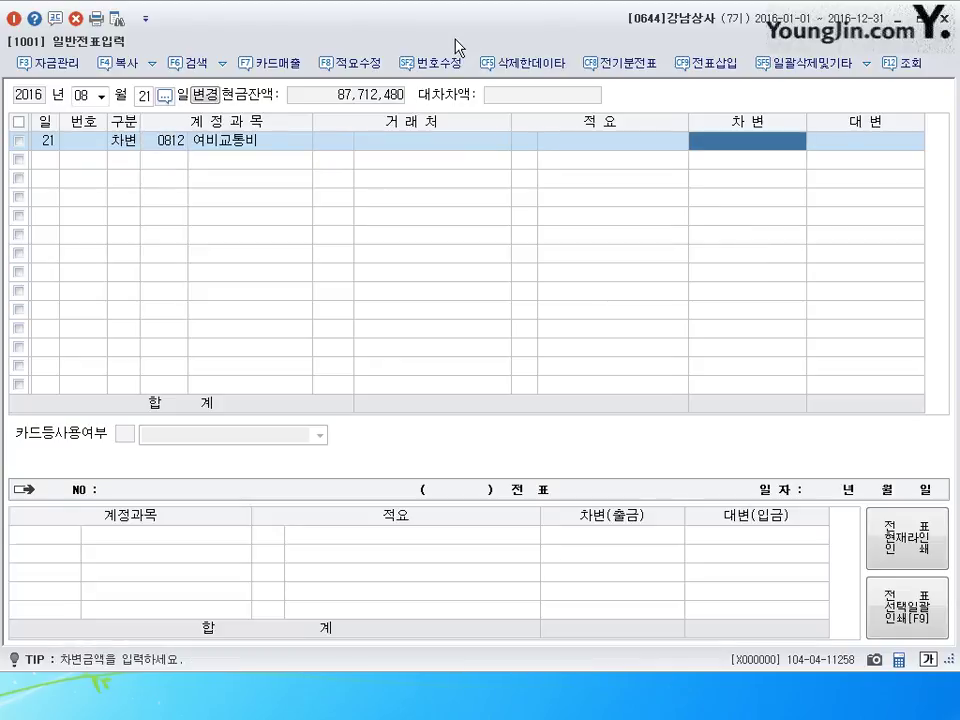
type("4800000")
key("Return")
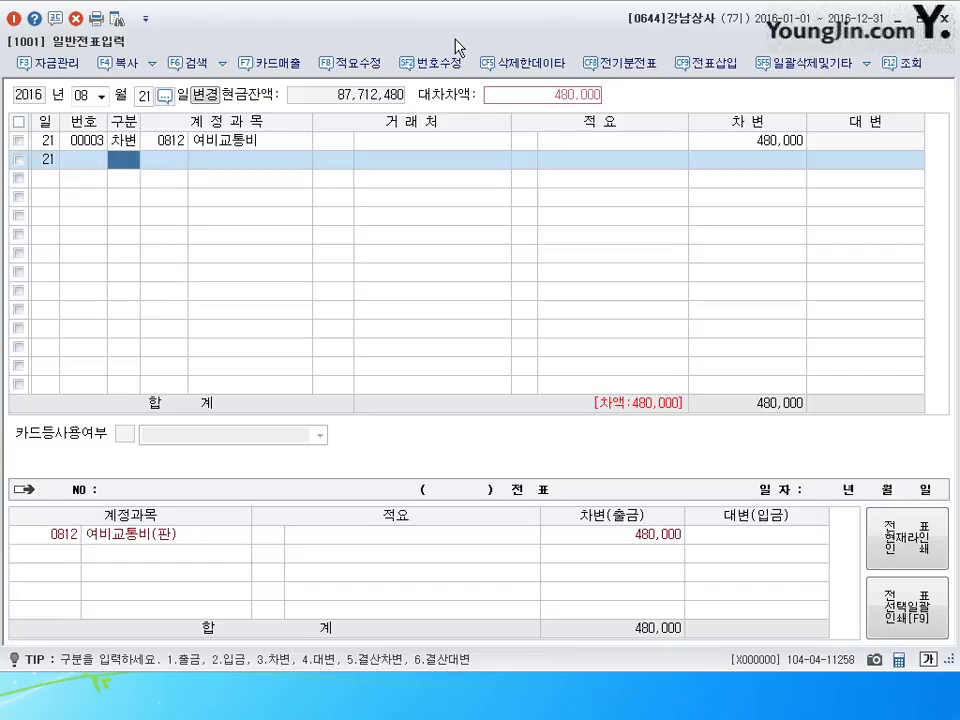
- Add a 20,000 debit line, correcting its account code from 0102 to 0101 현금
type("3")
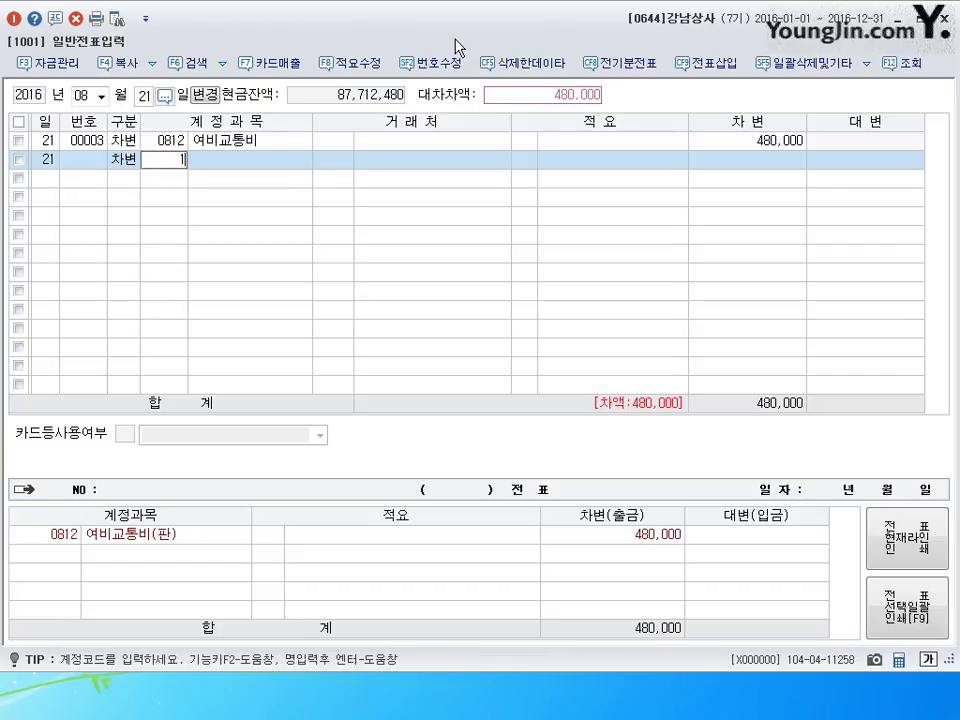
type("102")
key("Return")
key("Left")
type("101")
key("Return")
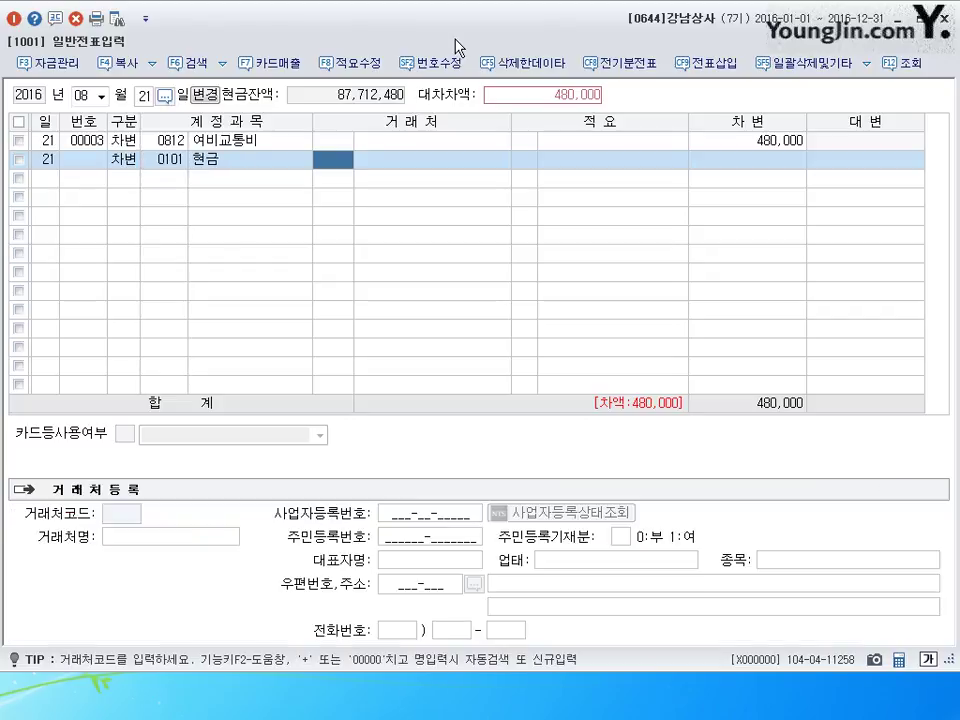
key("Return")
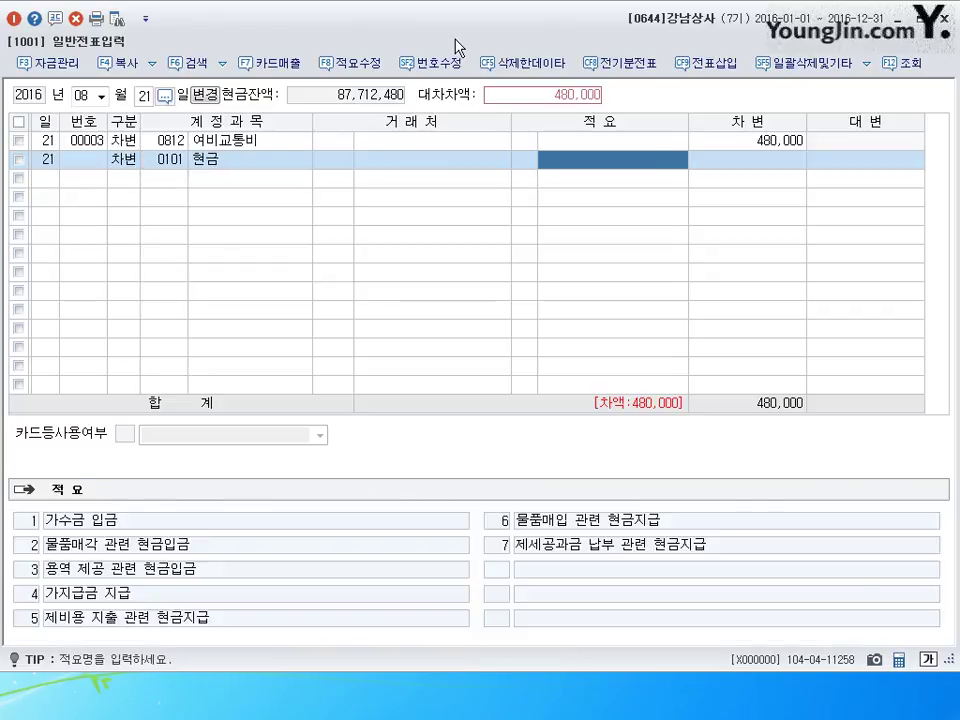
key("Return")
type("200000")
key("Return")
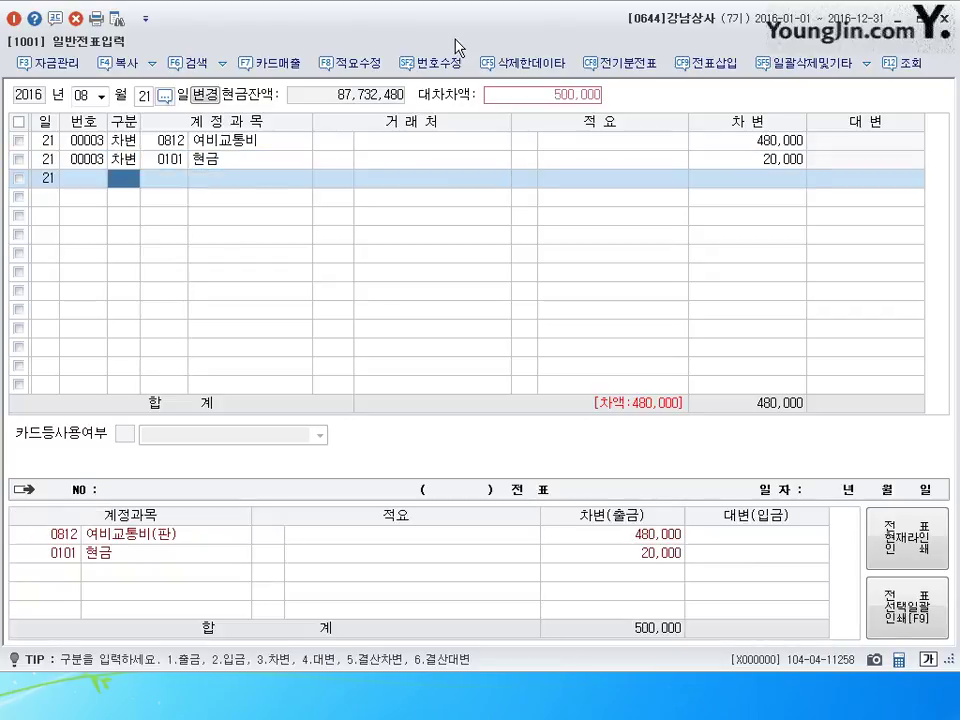
- Credit 0134 가지급금 500,000 to balance the voucher
type("4")
key("Return")
type("134")
key("Return")
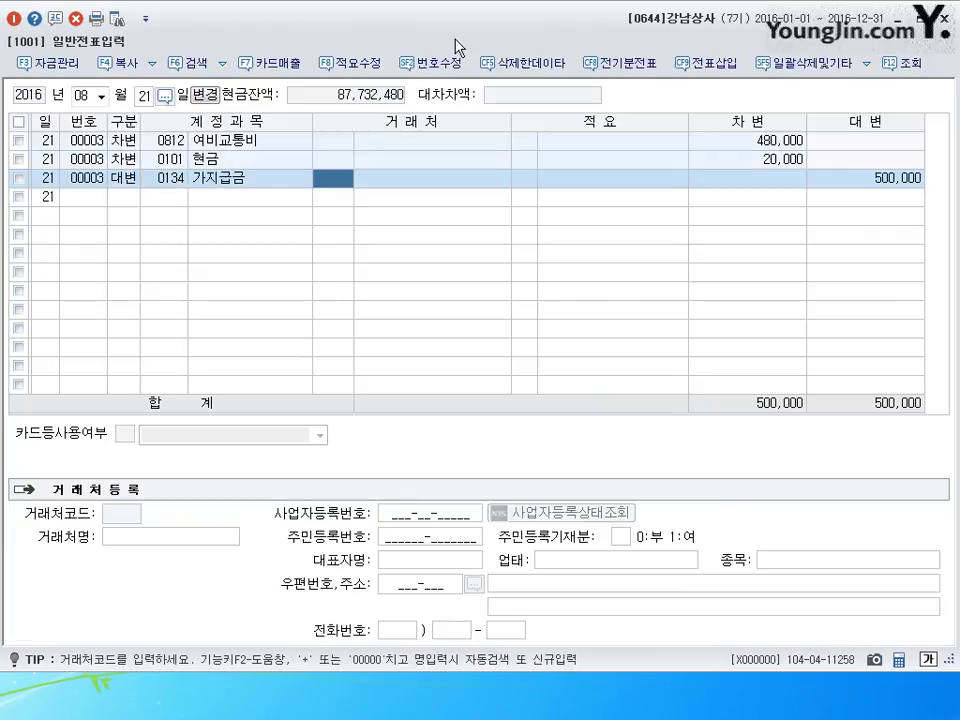
key("Return")
key("Return")
key("Return")
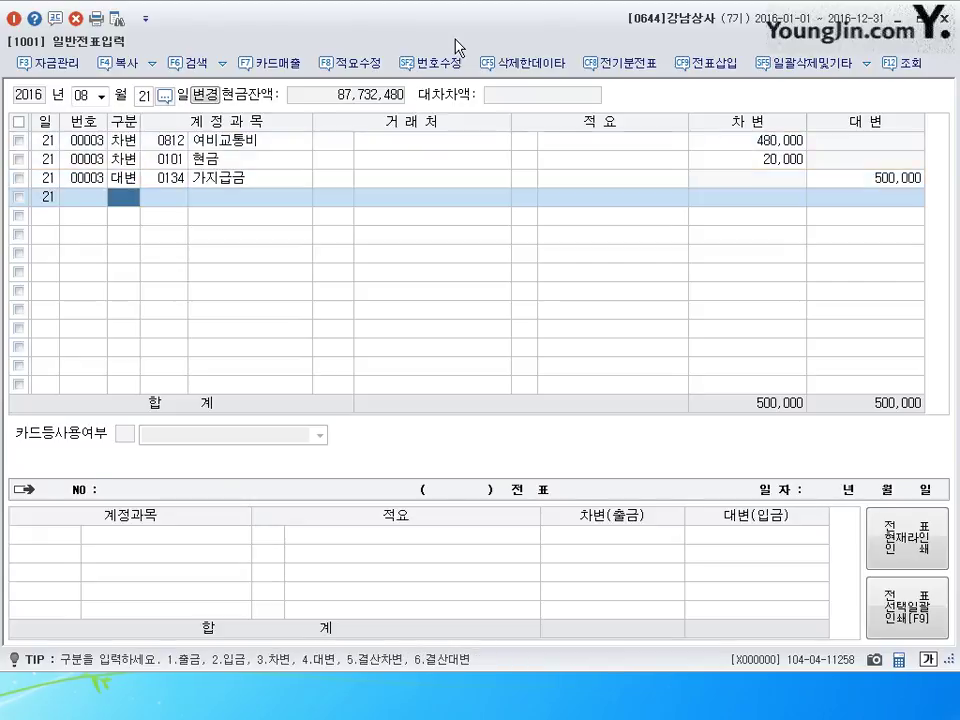
key("Escape")
key("BackSpace")
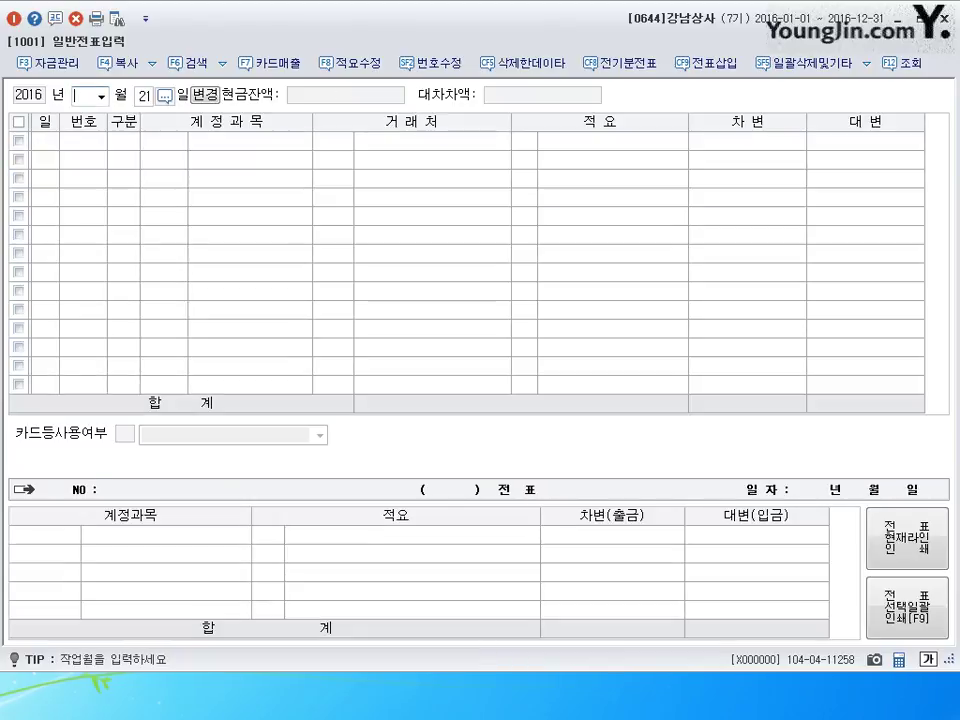
- Set the voucher date to September 6
type("09")
key("Return")
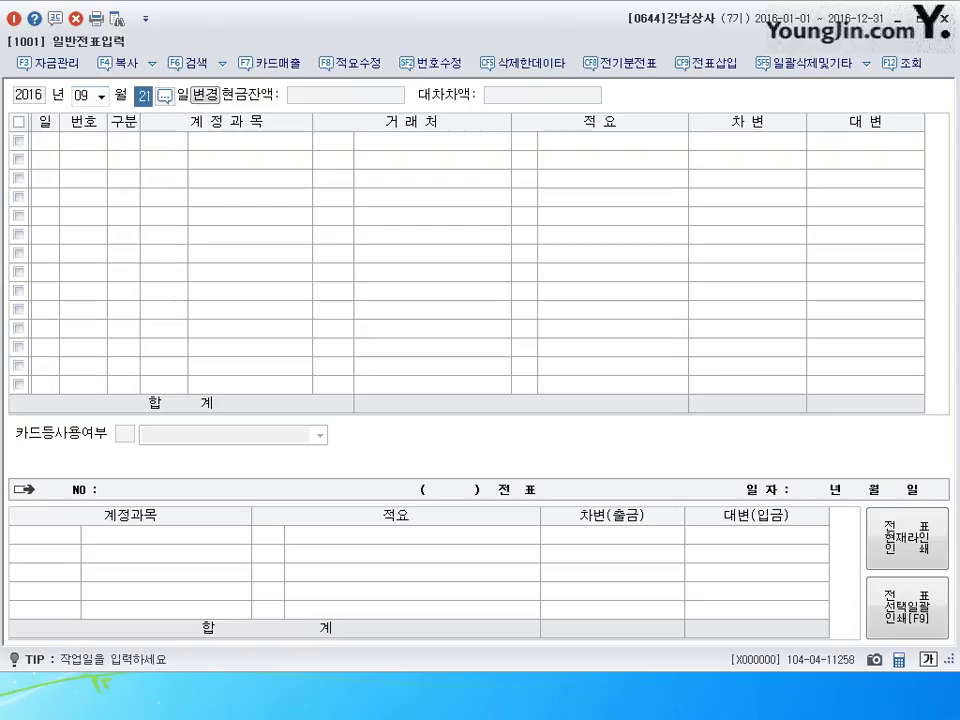
type("6")
key("Return")
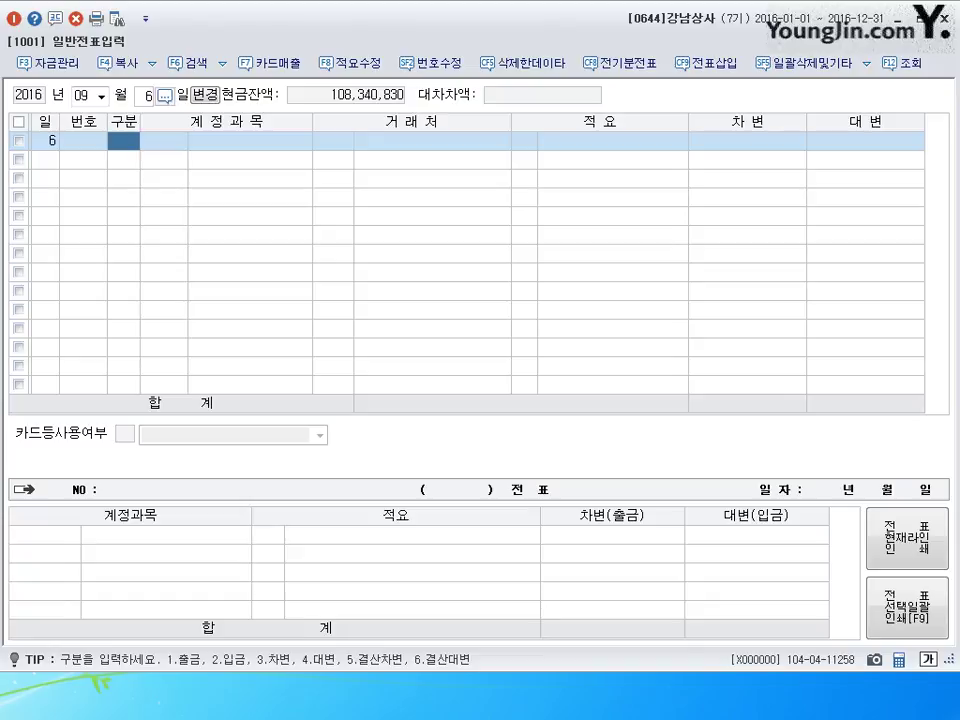
- Debit 외상매입금 (0251) 1,700,000 with partner 일일상사, correcting the mistyped account code
type("3254")
key("Return")
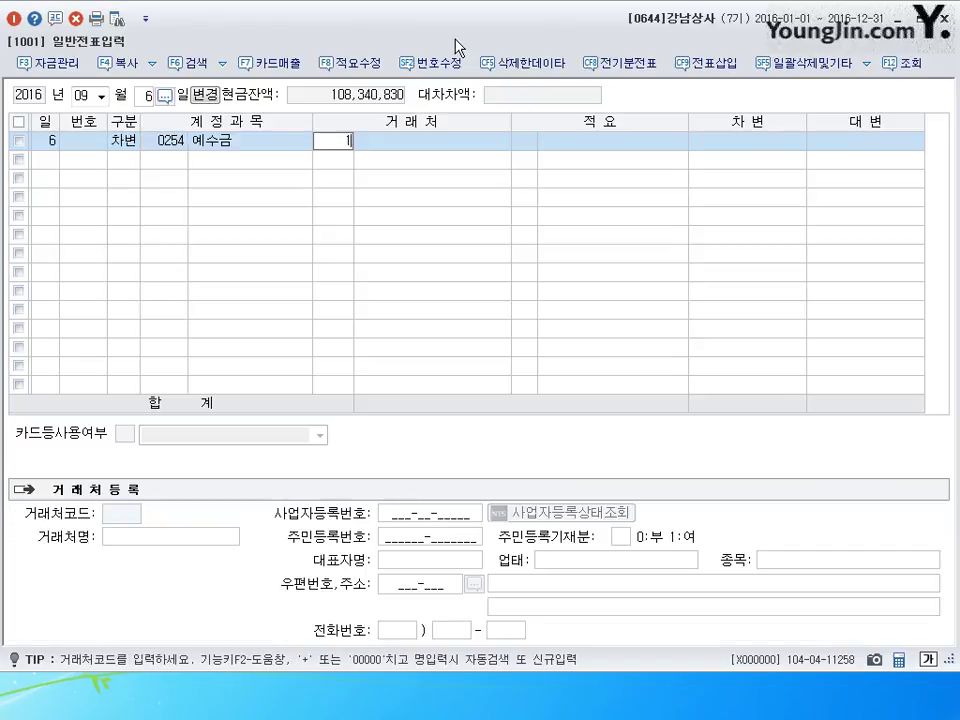
key("BackSpace")
key("Left")
type("251")
key("Return")
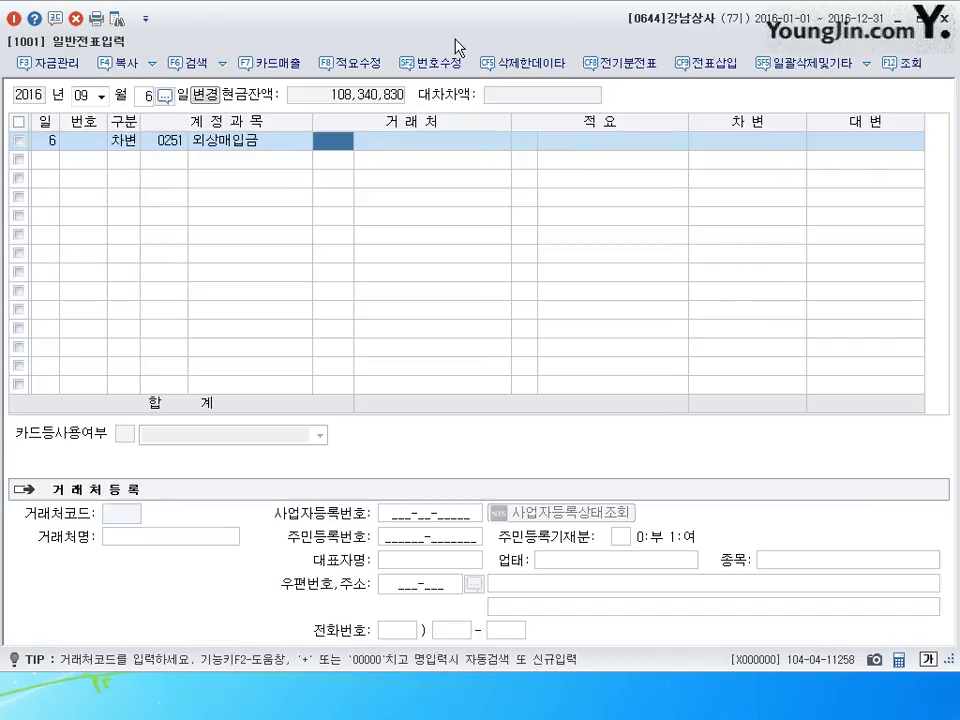
type("일일")
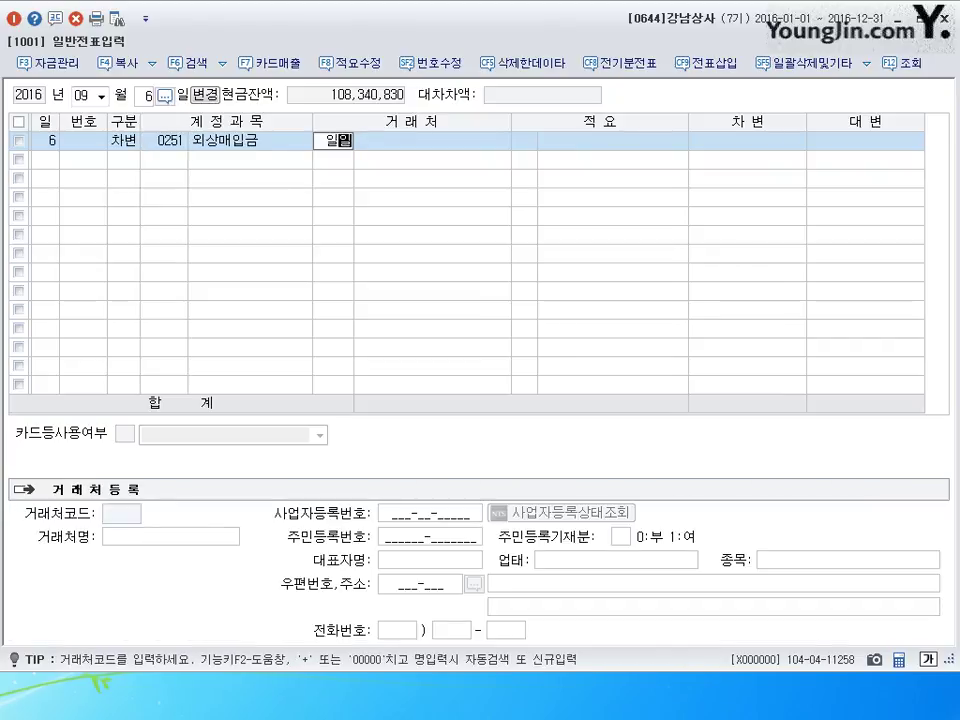
key("Return")
key("Return")
key("Return")
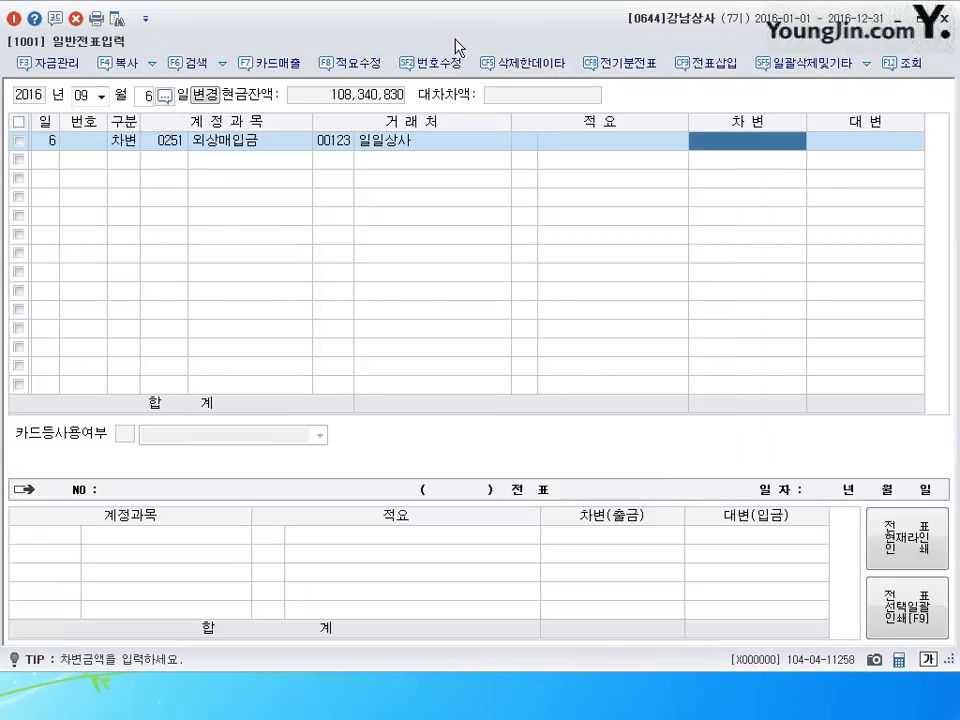
type("1700000")
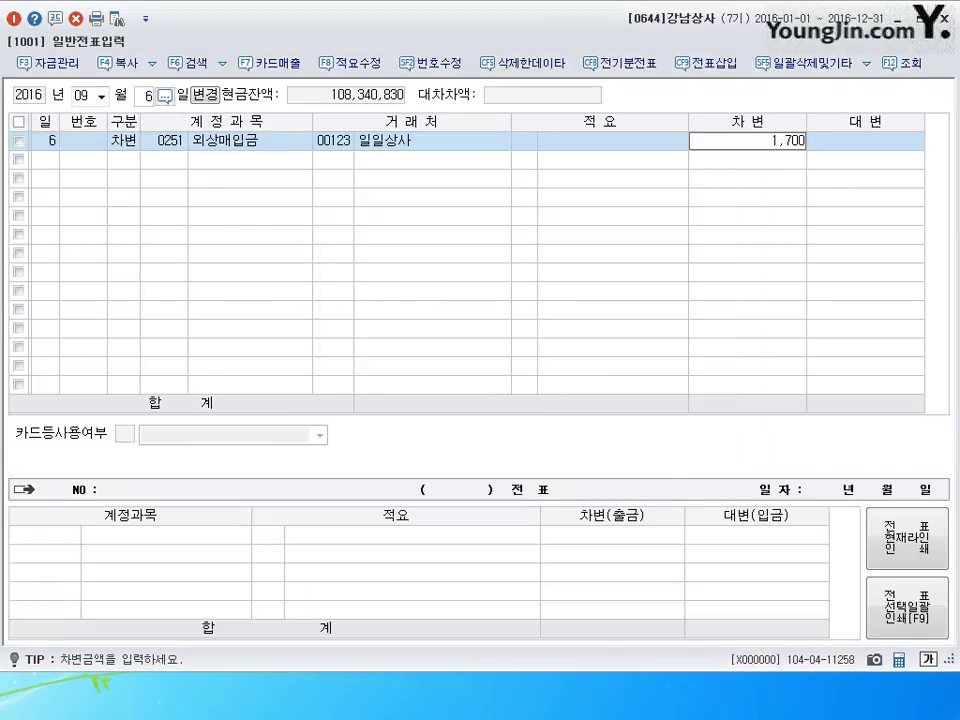
key("Return")
- Credit 받을어음 (0110) 1,700,000 with partner 대한무역 and finish the voucher
type("40110")
key("Return")
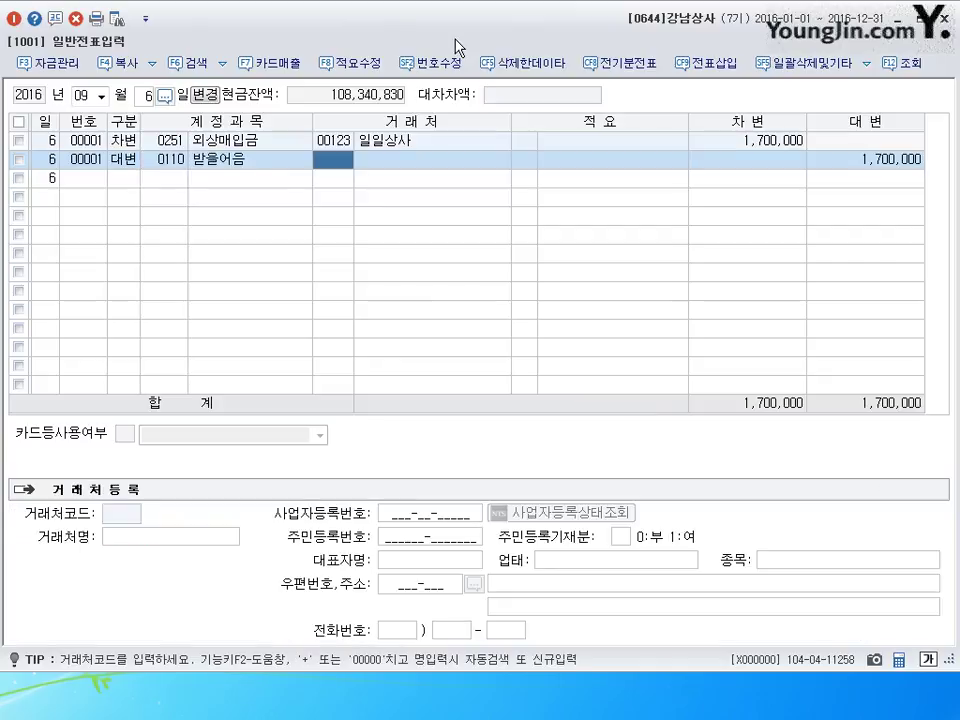
type("대한")
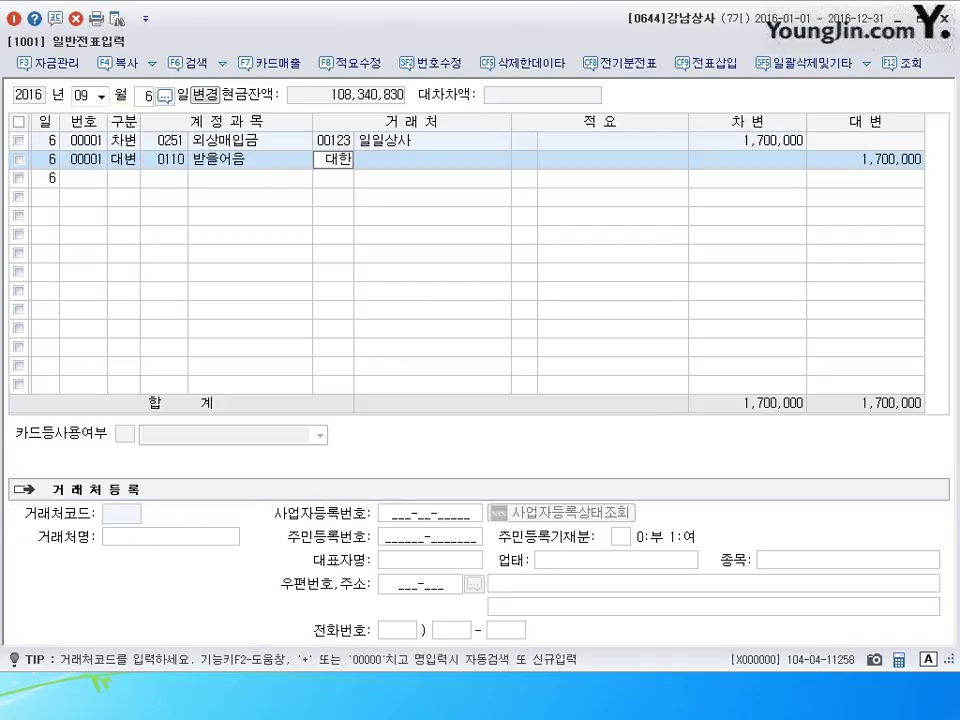
key("Return")
key("Return")
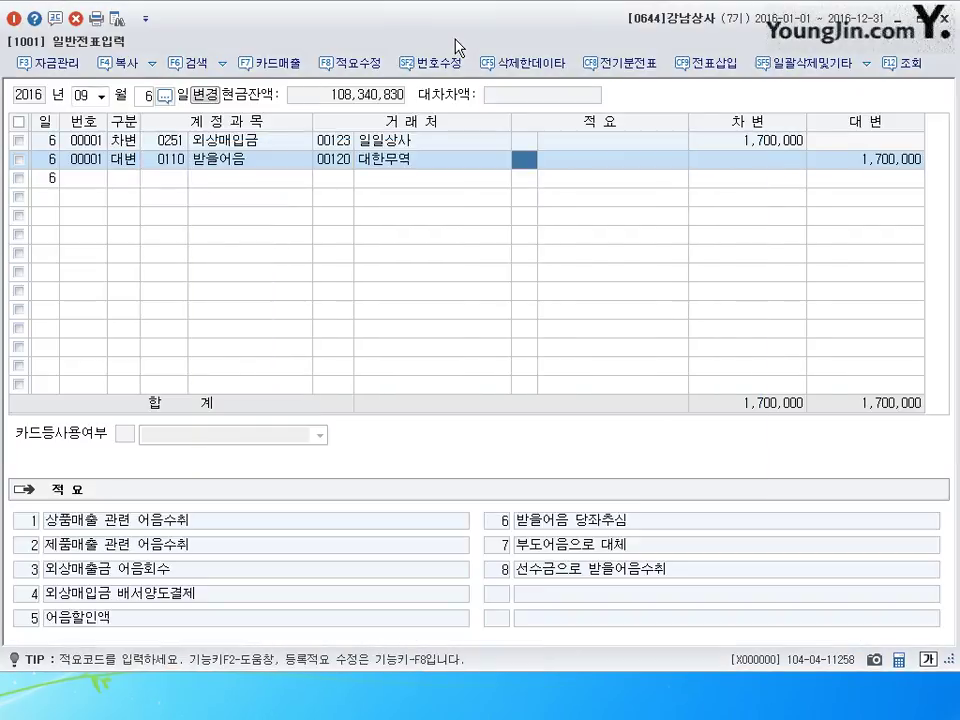
key("Return")
key("Return")
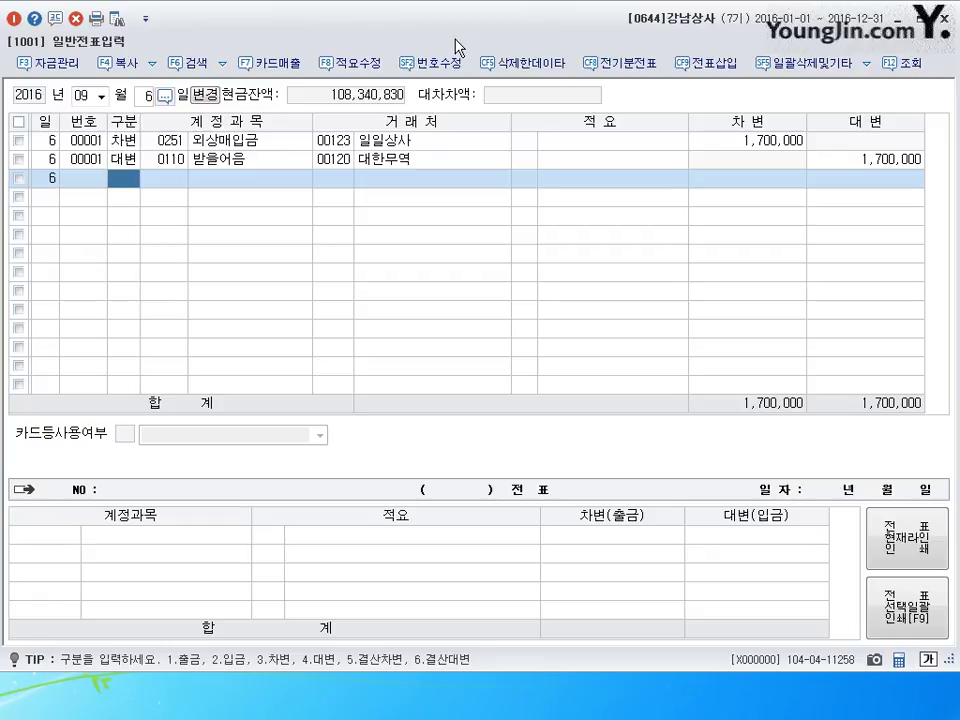
key("Escape")
- On September 30, debit 급여 (0801) 2,000,000
type("30")
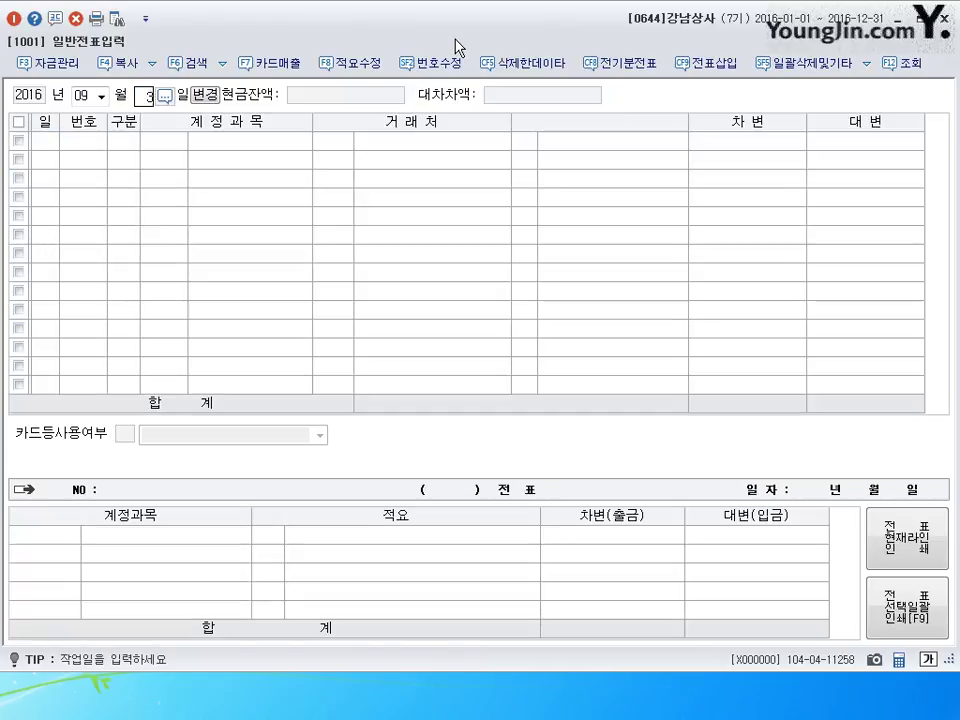
key("Return")
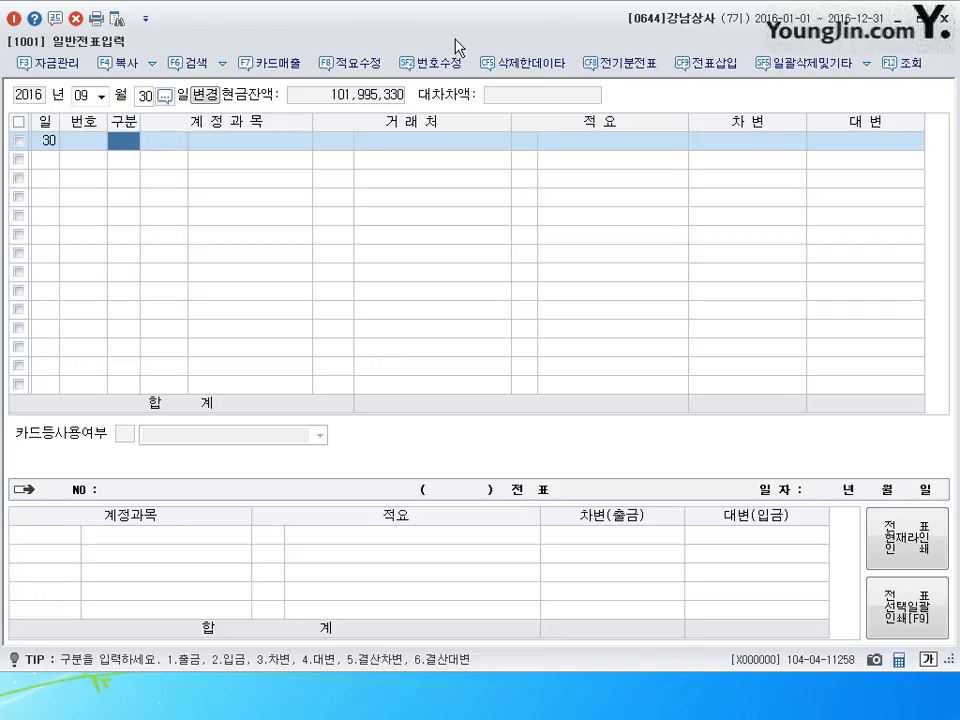
type("3")
type("80")
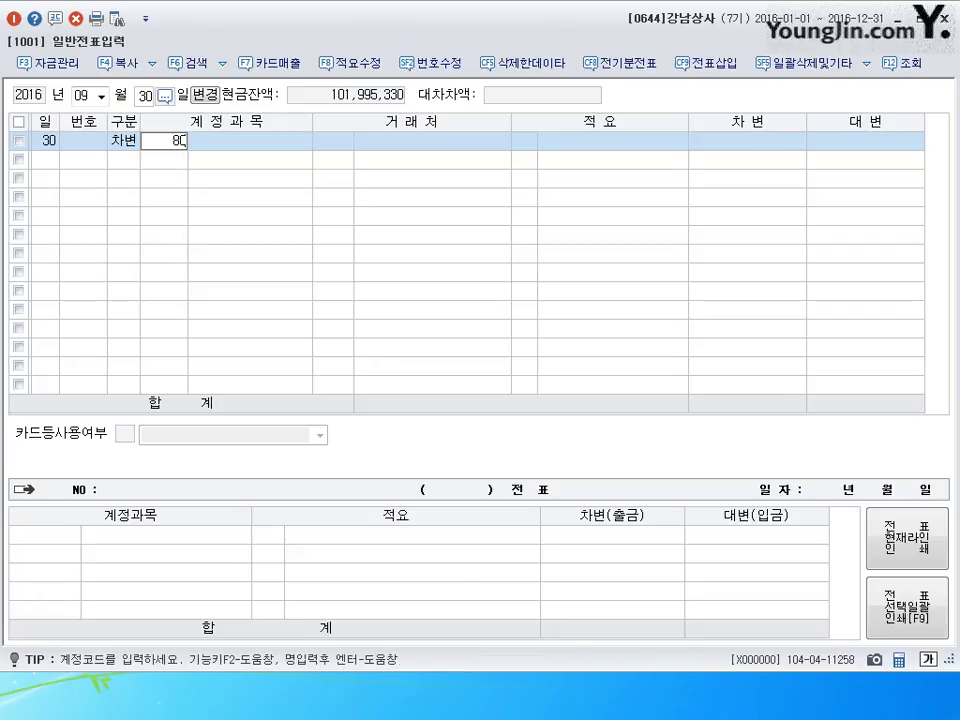
type("1")
key("Return")
key("Return")
key("Return")
type("2,000")
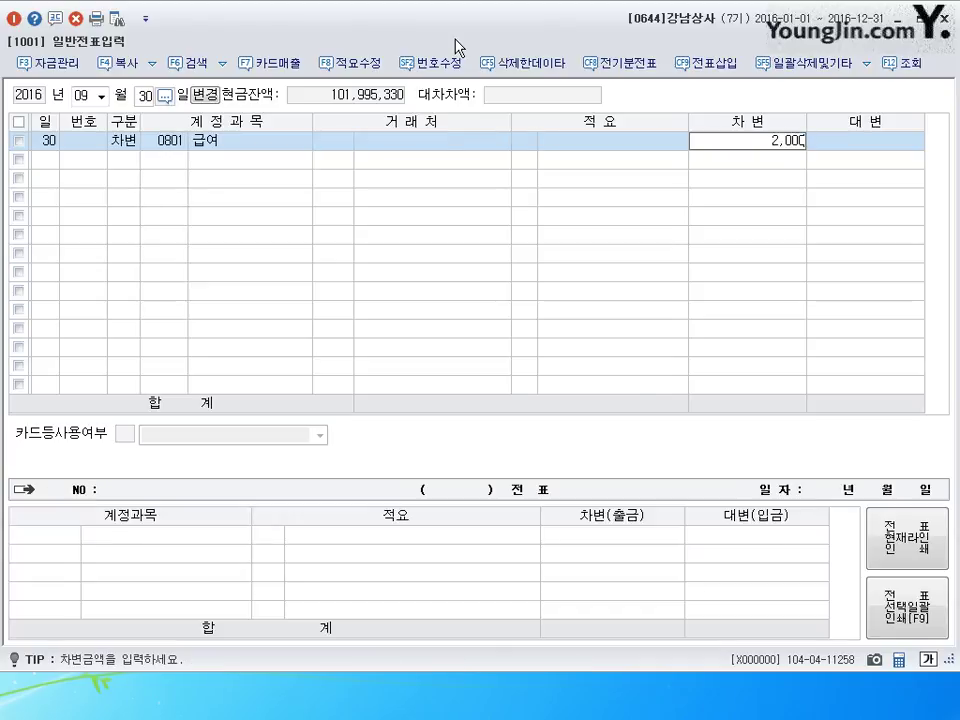
type(",000")
key("Return")
- Credit 예수금 (0254) 175,000 and 보통예금 (0103) 1,825,000 to complete the salary voucher
type("4254")
key("Return")
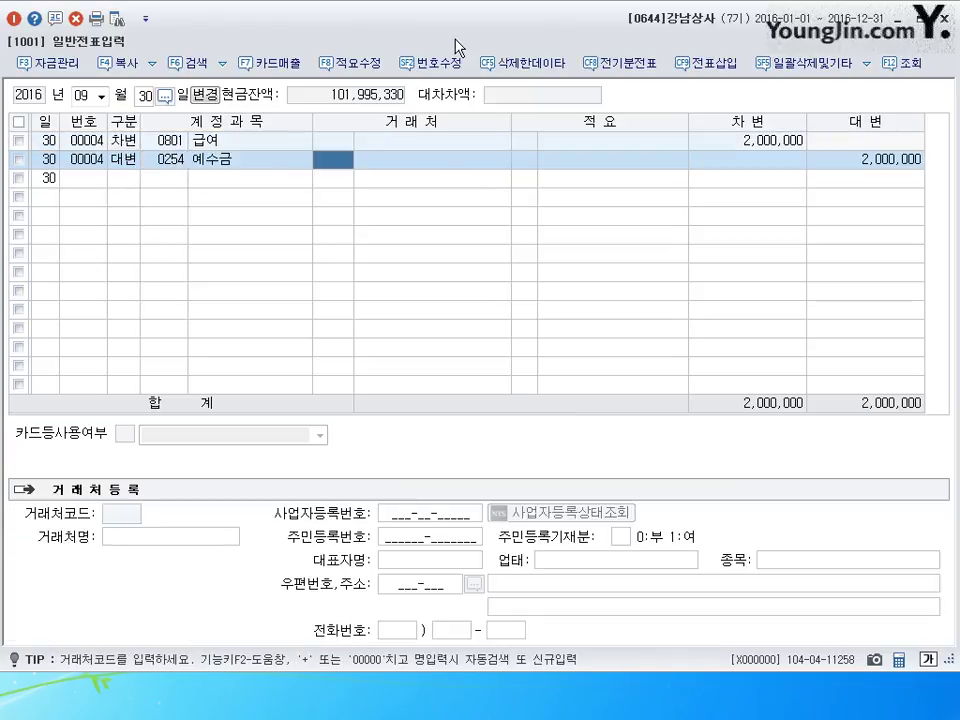
key("Return")
key("Return")
type("175,000")
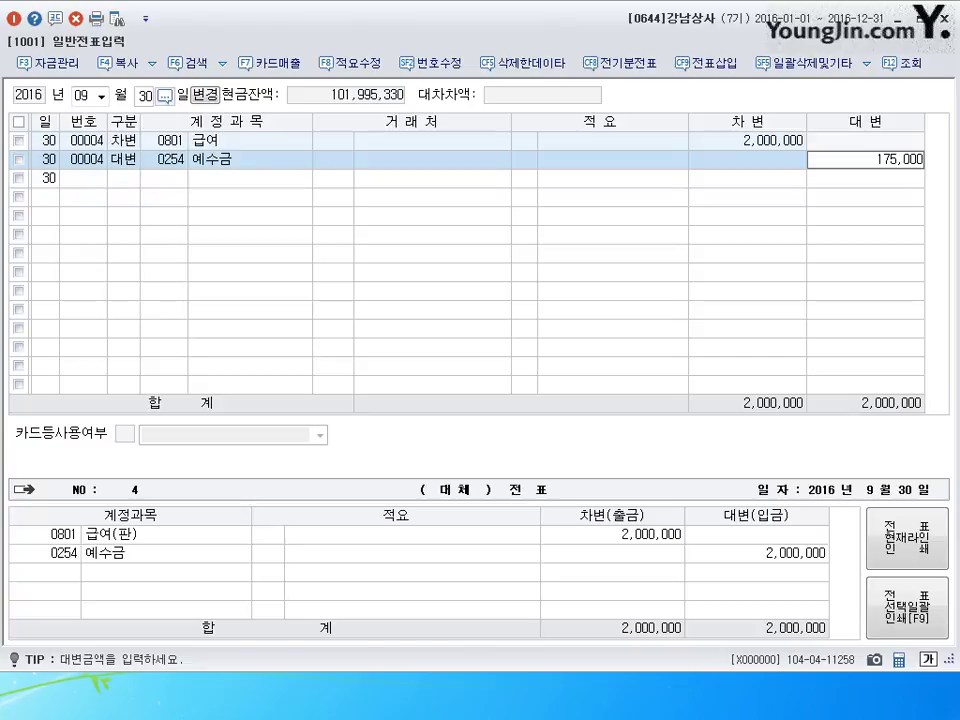
key("Return")
type("103")
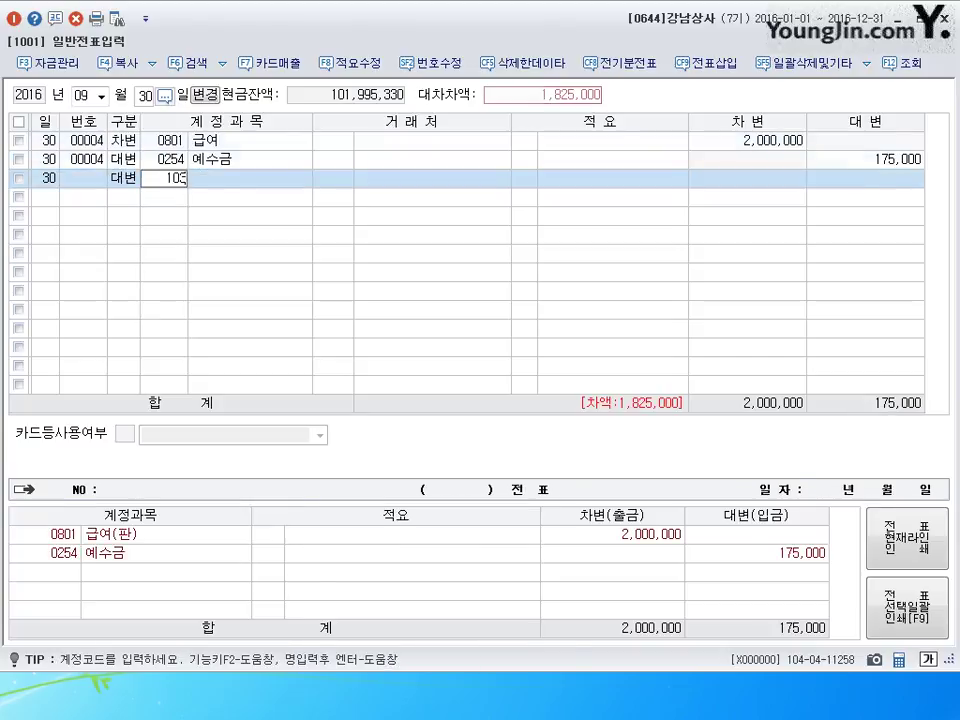
key("Return")
key("Return")
key("Return")
key("Return")
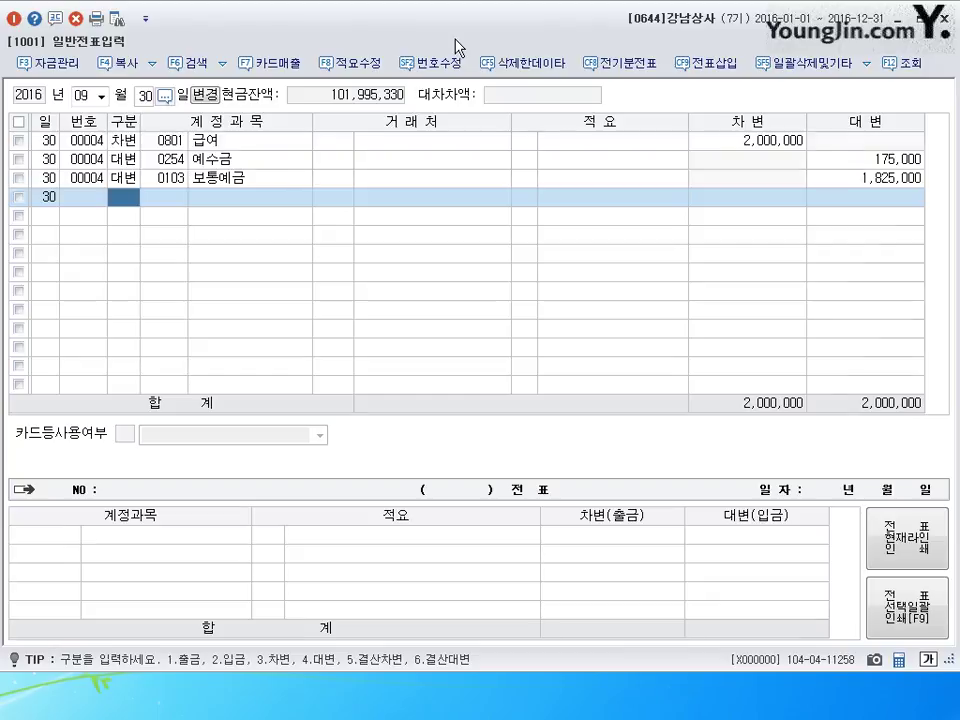
key("Escape")
key("shift+Tab")
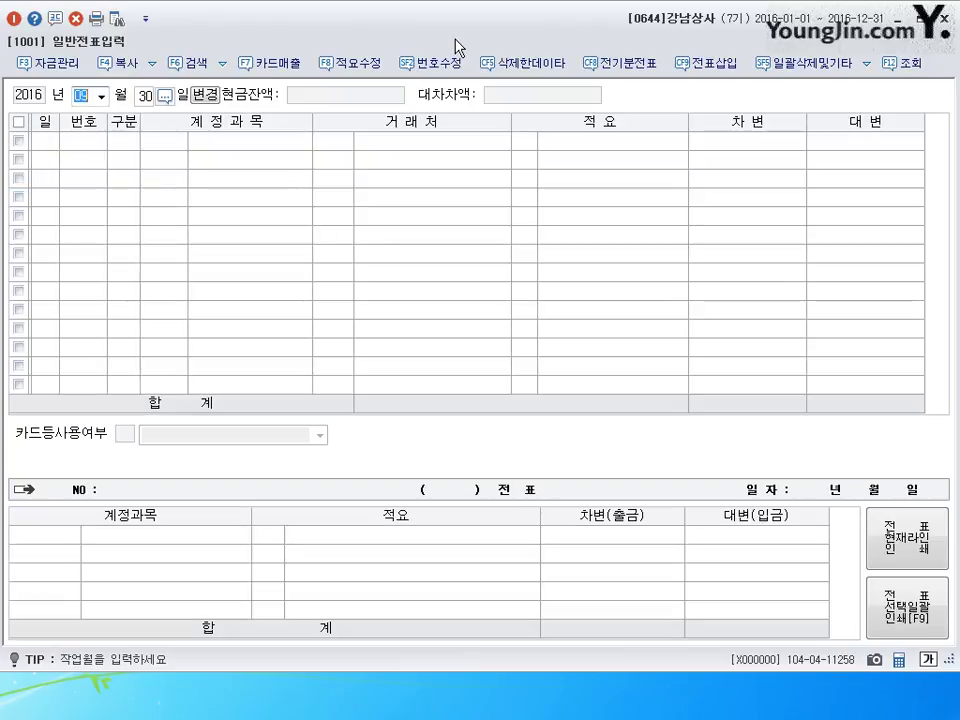
- Change the journal entry date to October 25 by entering 1025
type("1025")
key("Return")
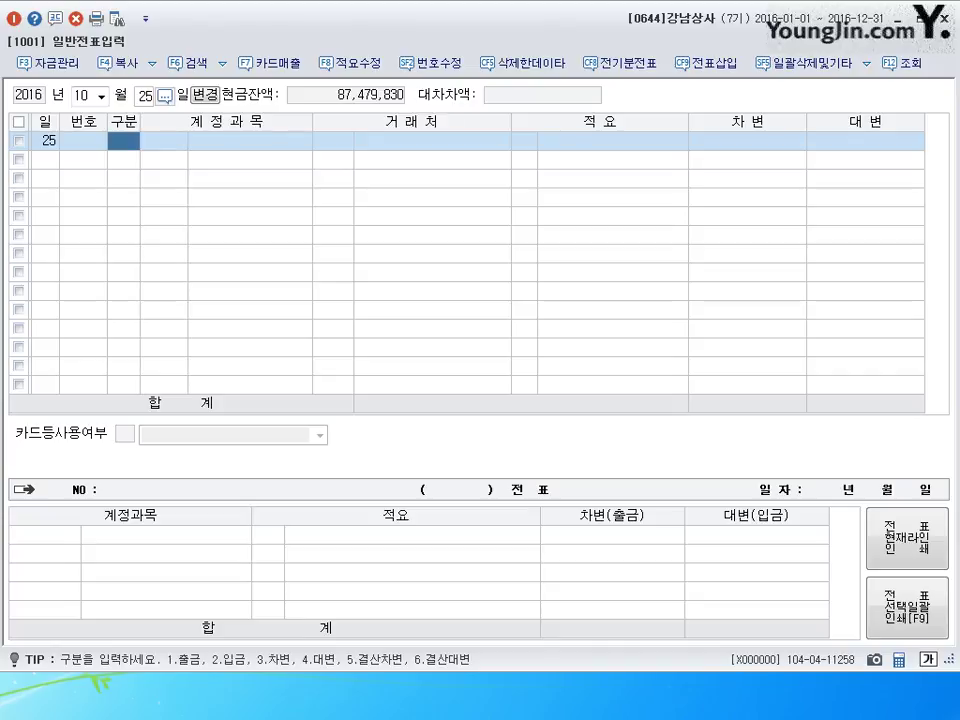
- Debit 감가상각누계액 (0209) 4,000,000, correcting the mistaken 0220 code
type("3")
key("Return")
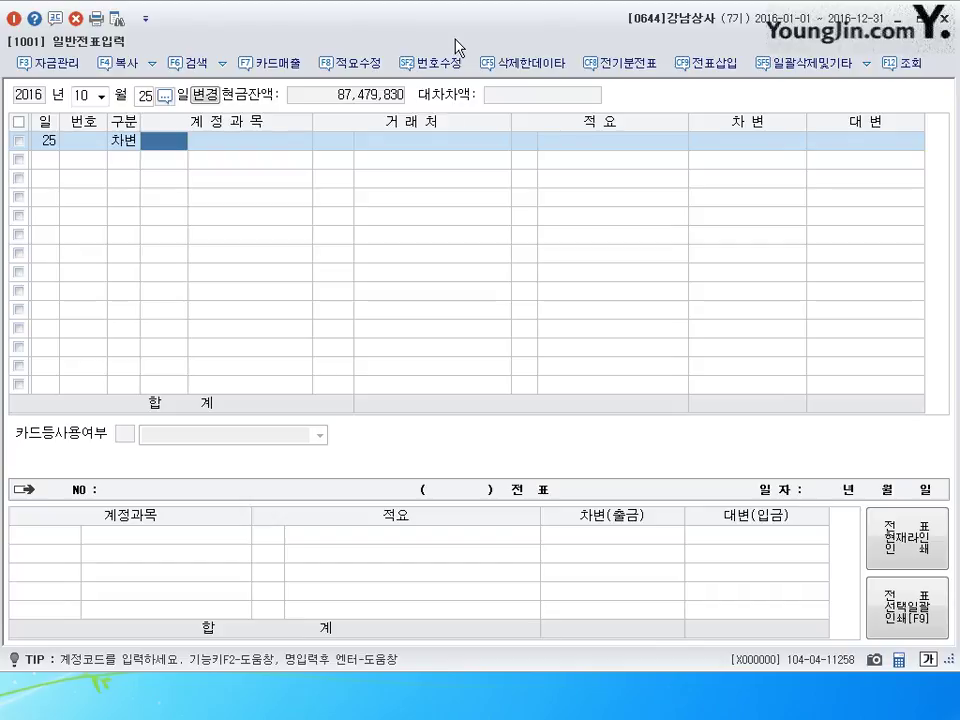
type("0220")
key("Return")
type("9")
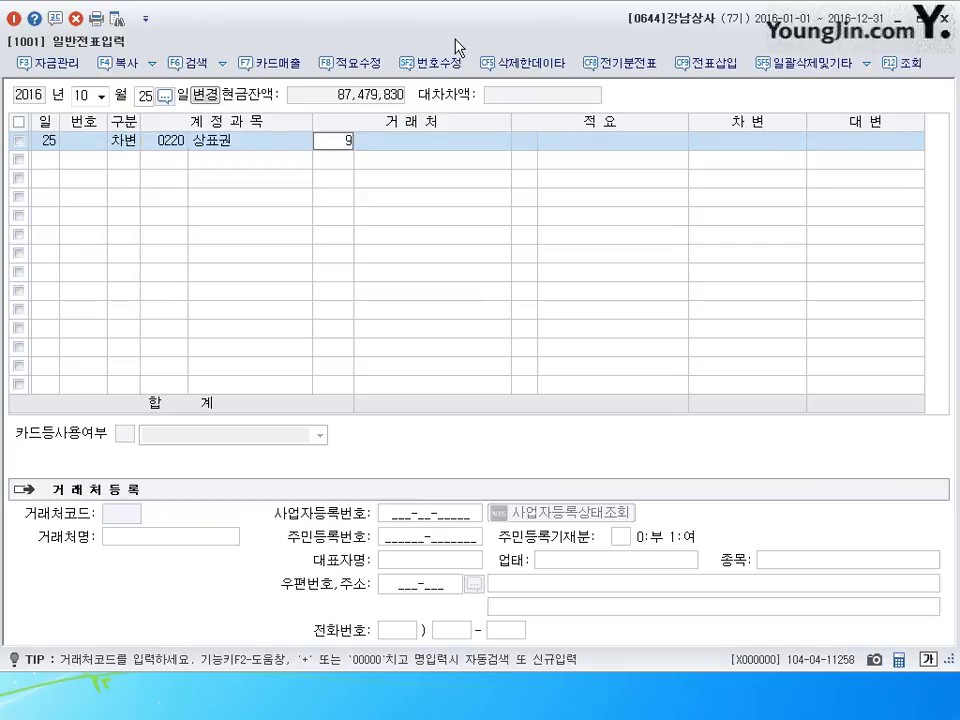
key("BackSpace")
key("shift+Tab")
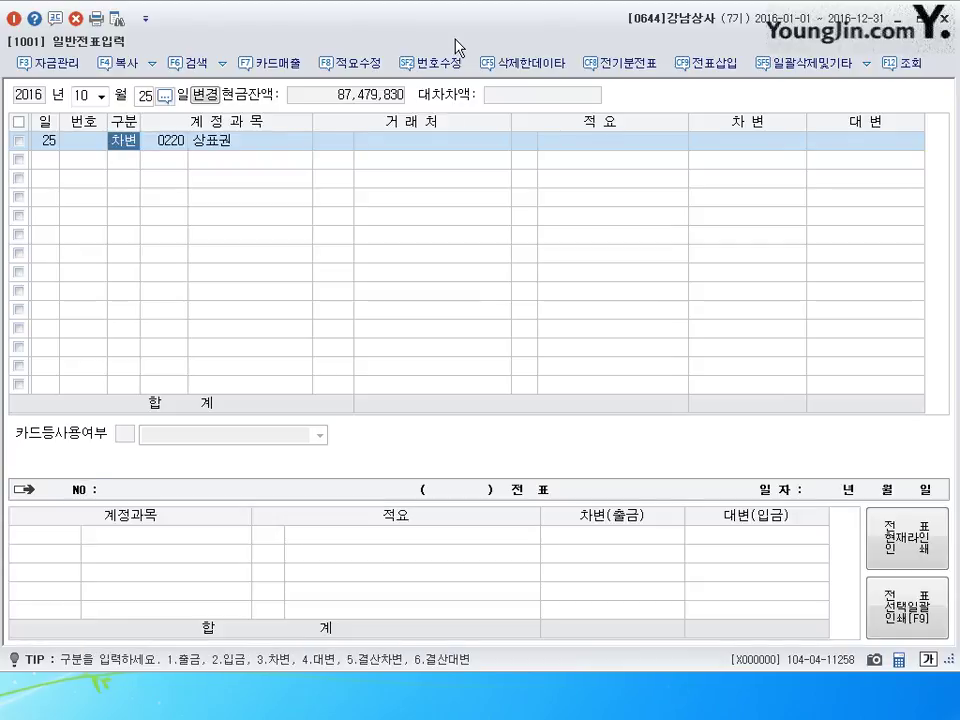
type("0209")
key("Return")
key("Return")
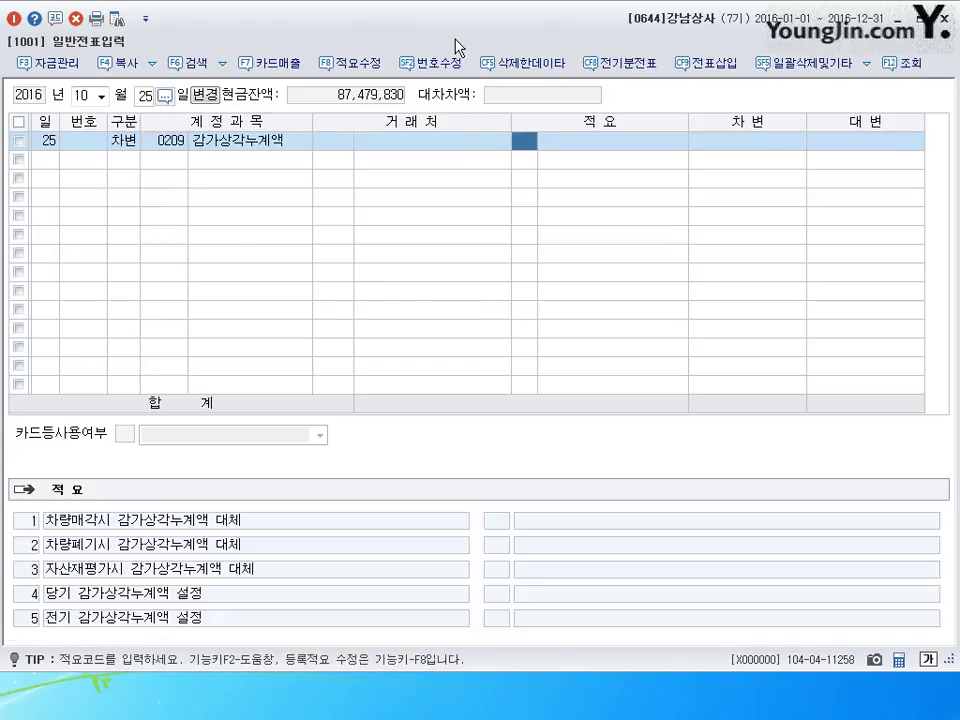
key("Return")
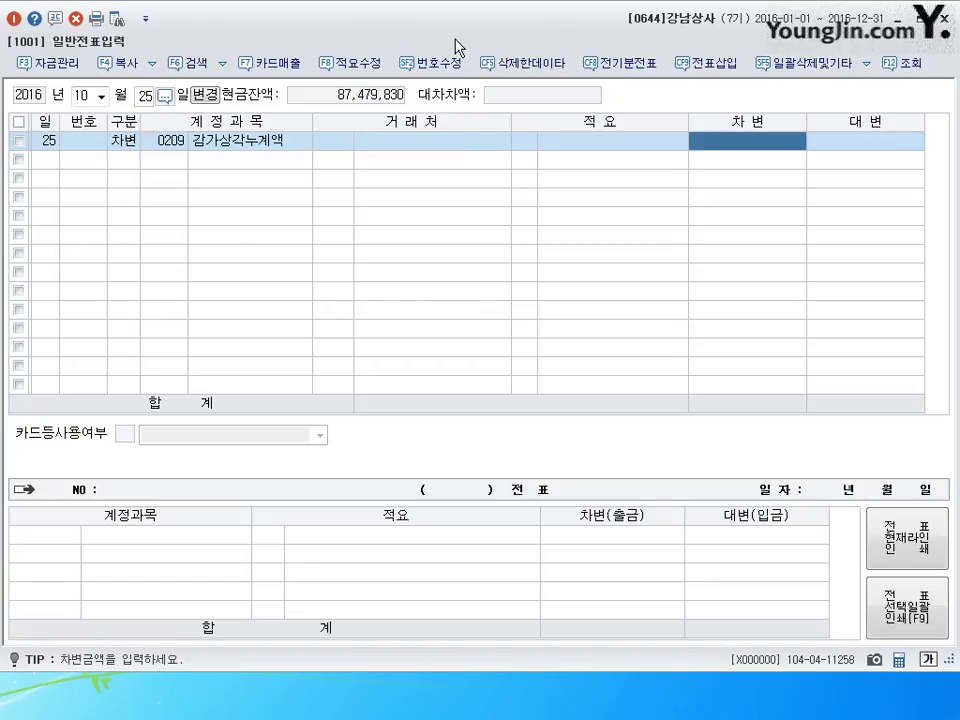
type("4000000")
key("Return")
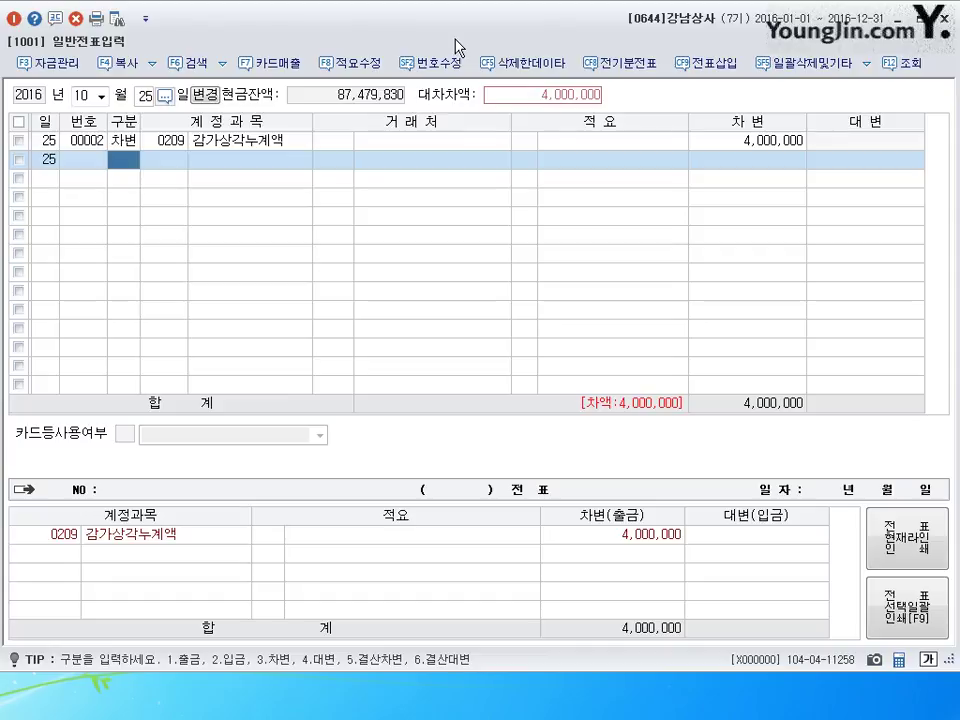
- Add a debit line for 현금 (0101) 3,000,000
type("3")
key("Return")
type("0101")
key("Return")
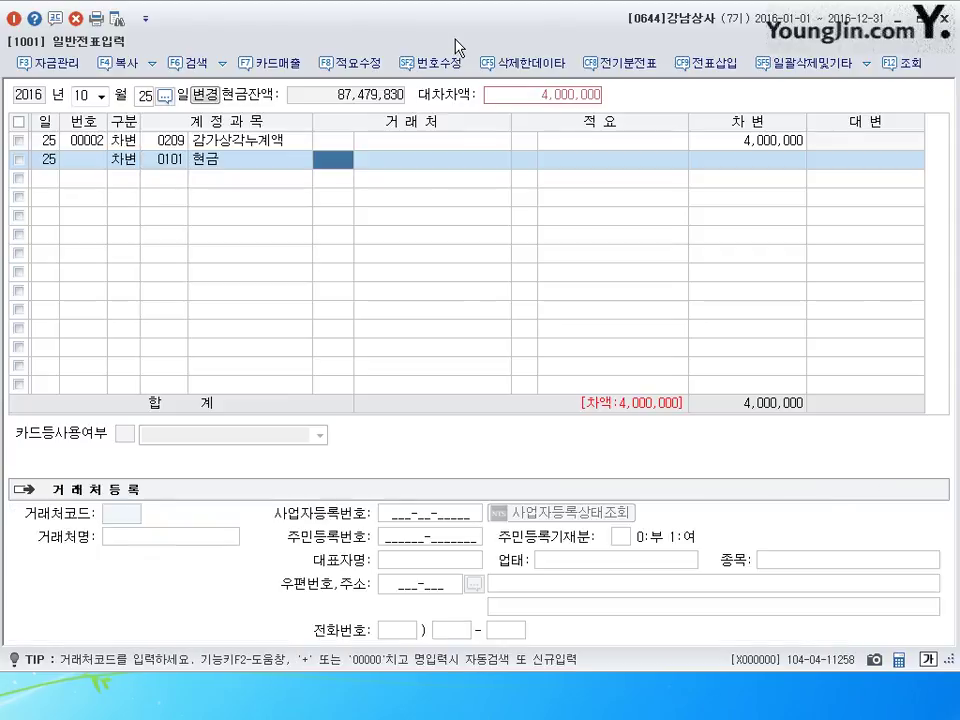
key("Return")
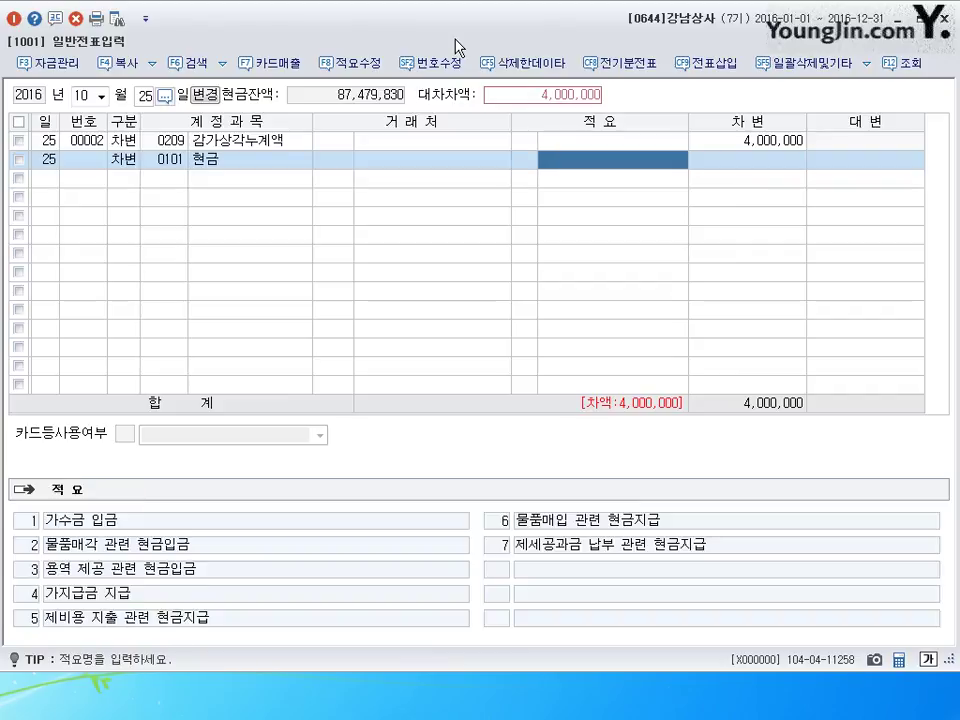
key("Return")
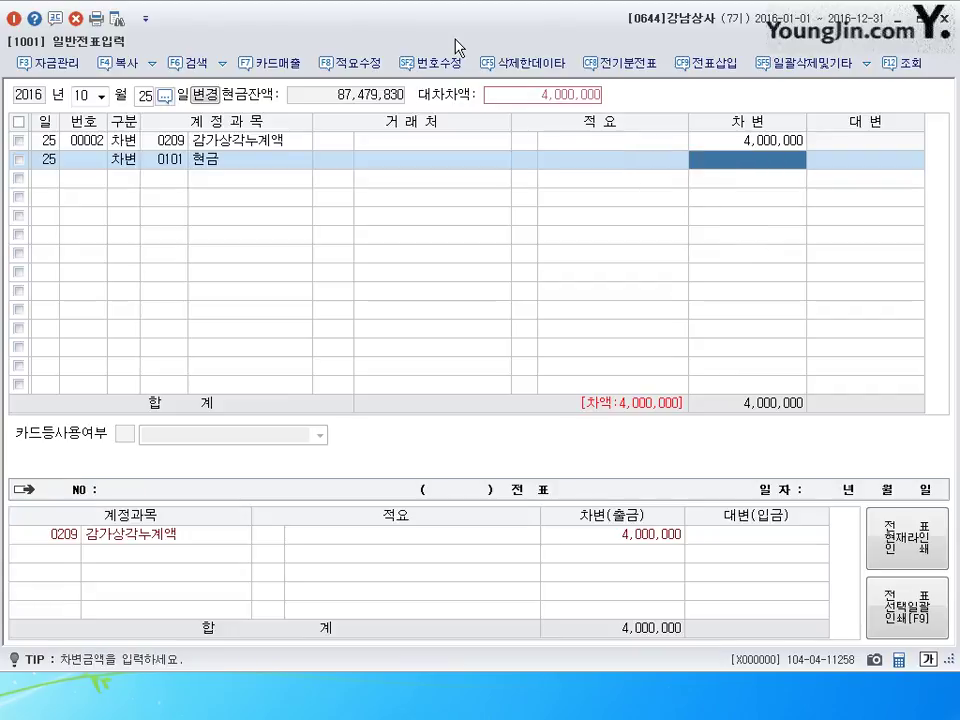
type("3,000,000")
key("Return")
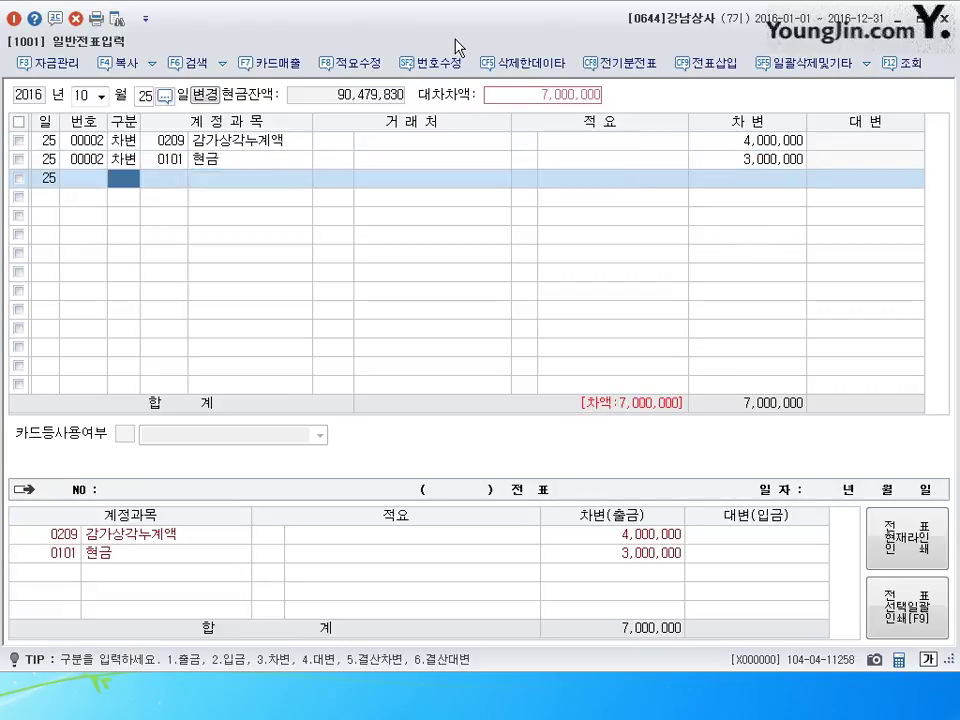
- Debit 미수금 (0120) 2,000,000 with trader 부영상사
type("3")
key("Return")
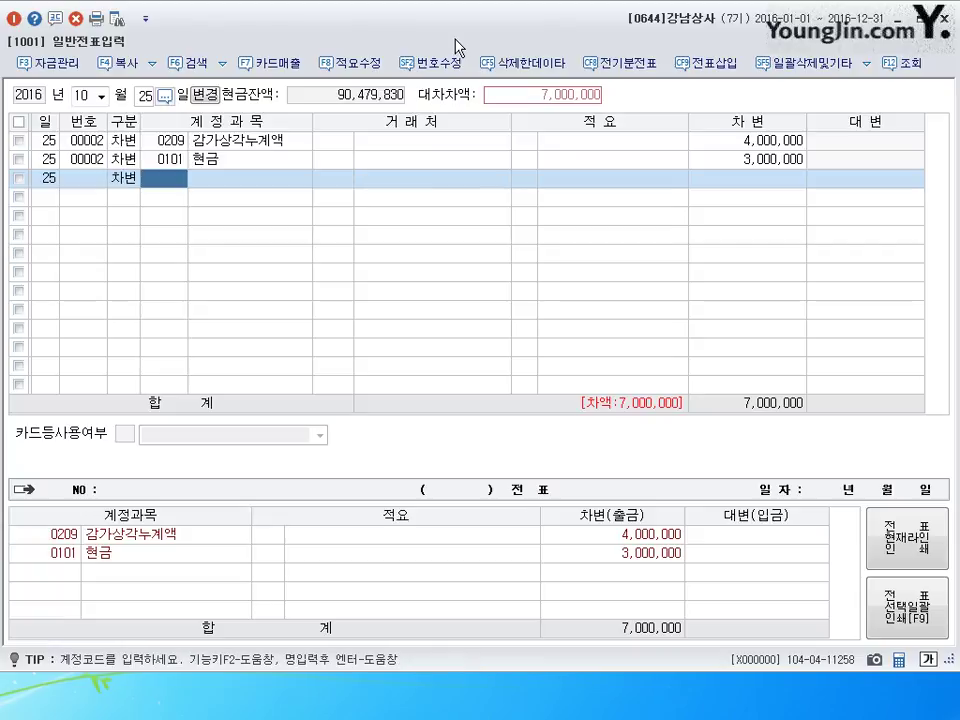
type("0120")
key("Return")
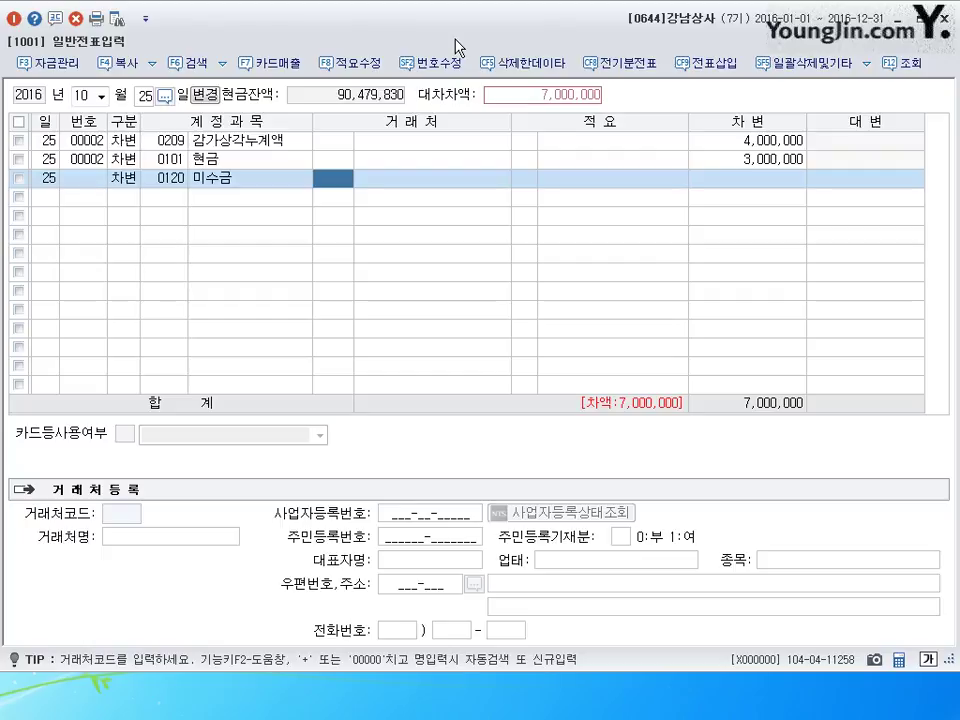
type("부영")
key("Return")
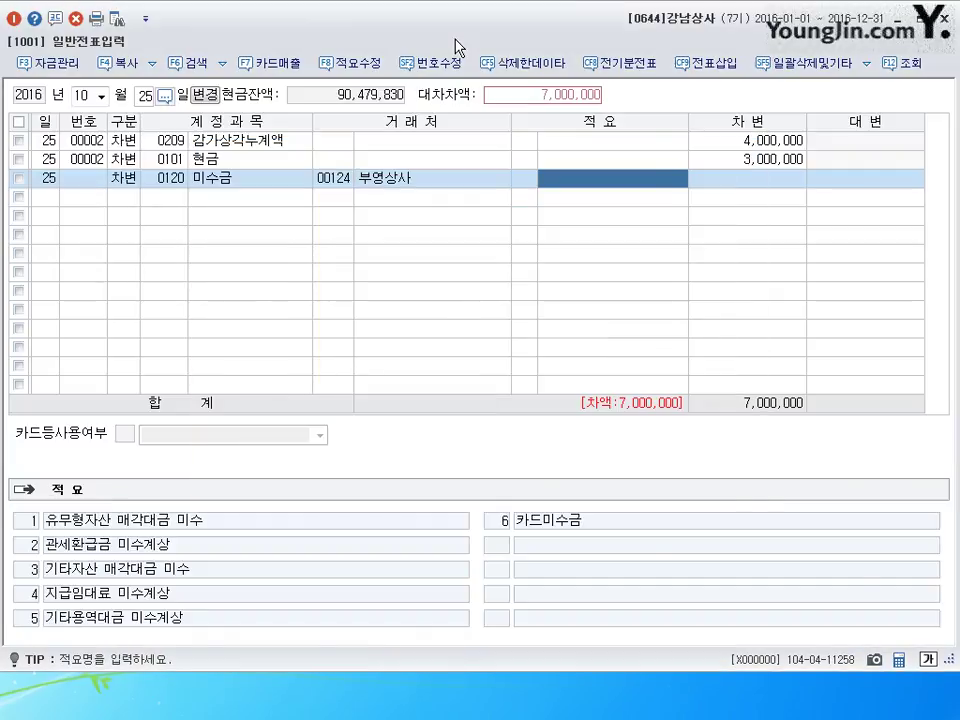
key("Return")
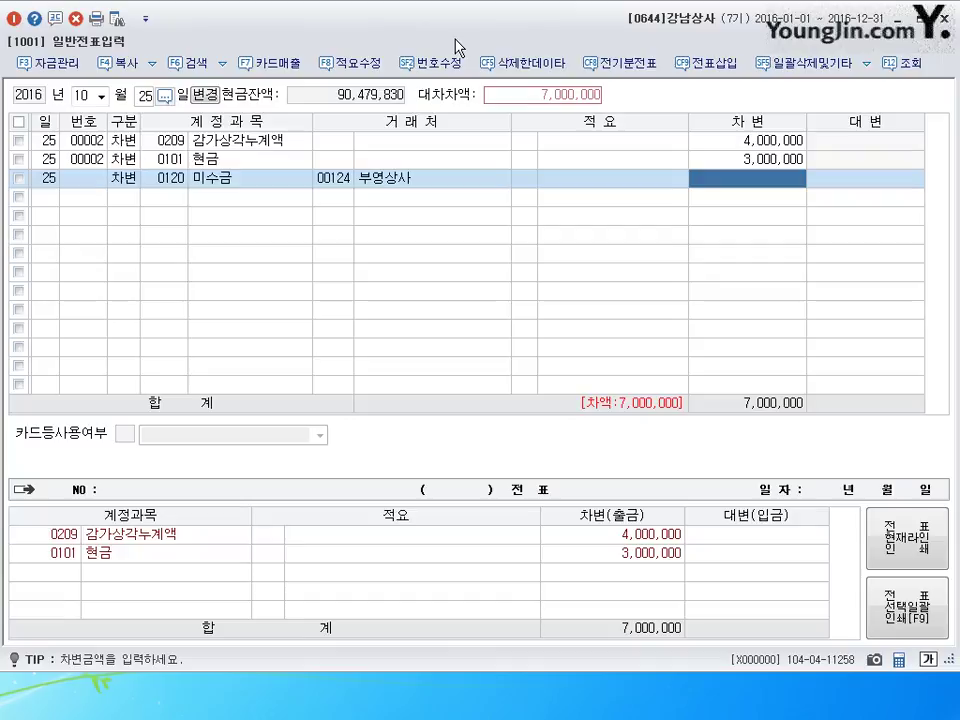
type("000")
key("Return")
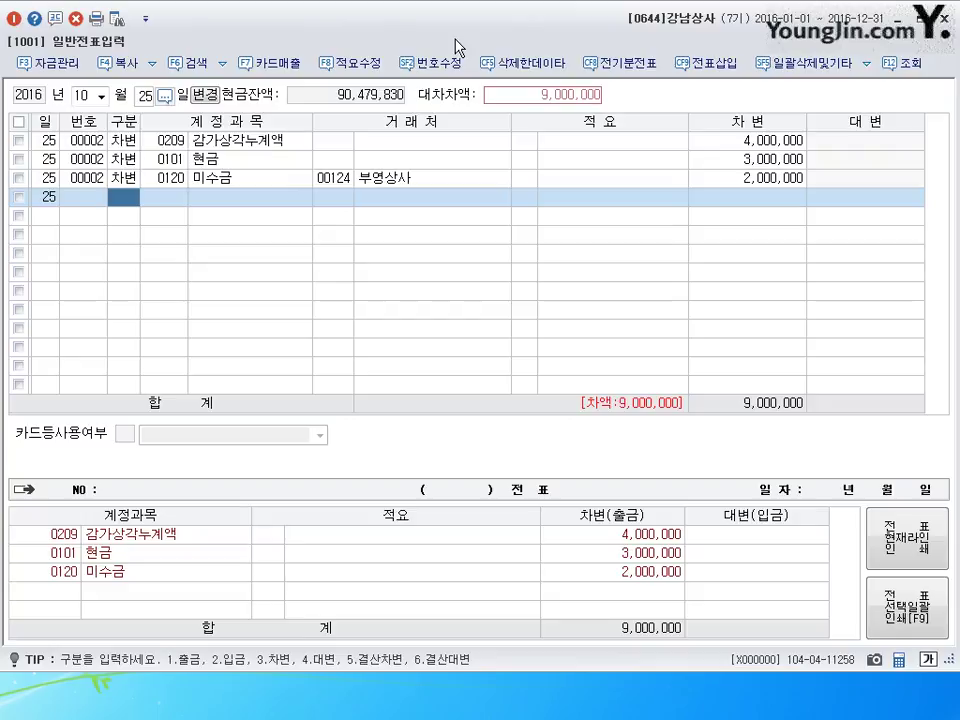
- Debit 유형자산처분손실 (0970) 3,000,000, correcting the mistyped 0971 code
type("3")
key("Return")
type("0971")
key("Return")
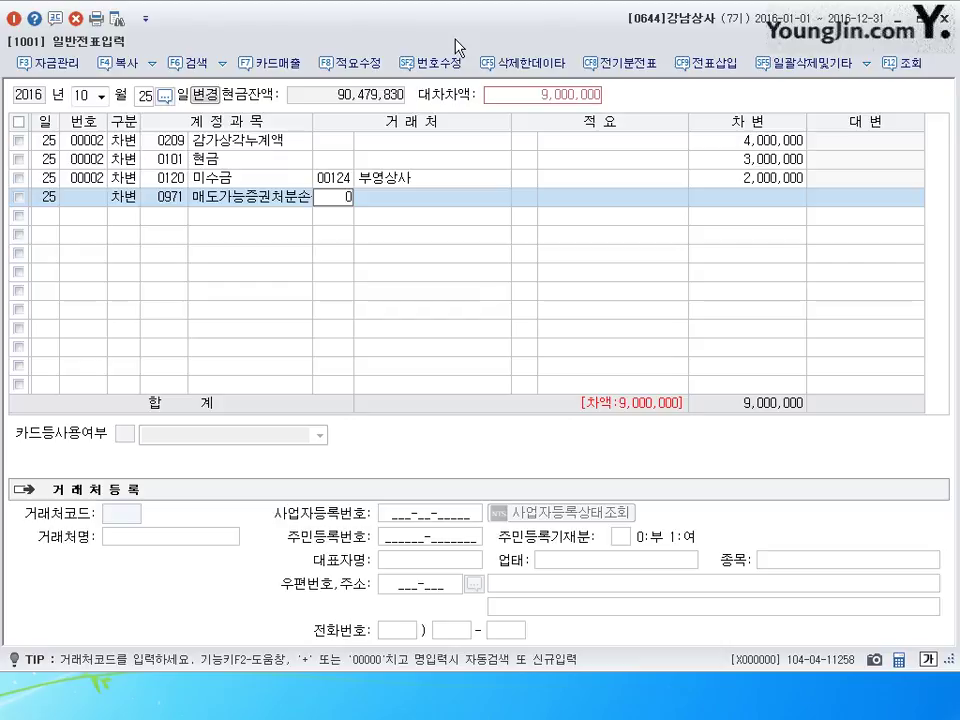
key("Left")
type("097")
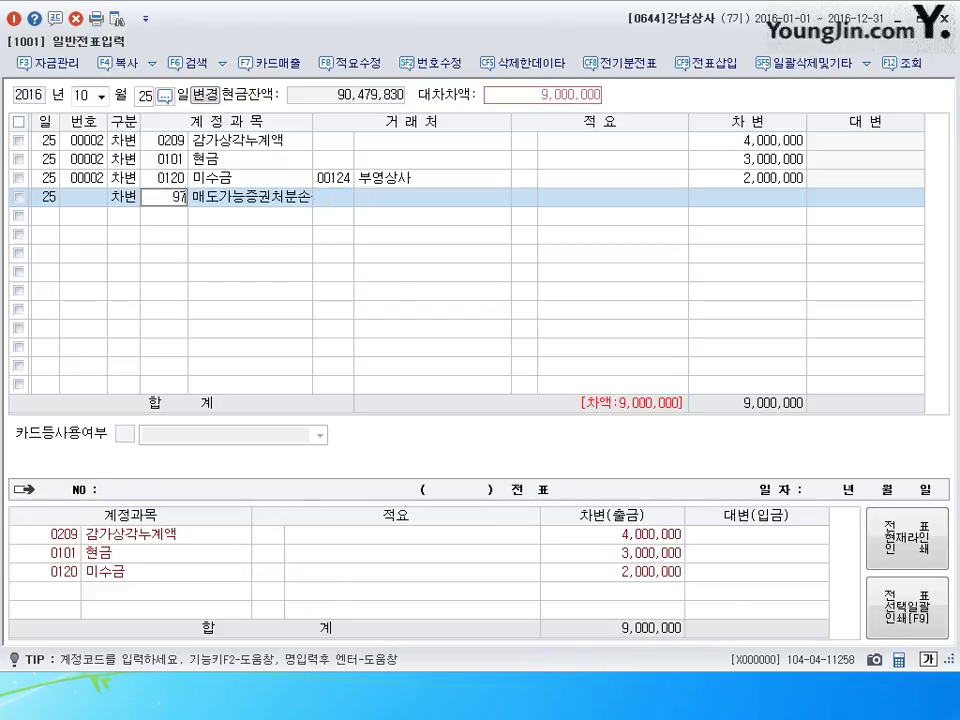
type("0")
key("Return")
key("Return")
key("Return")
type("3")
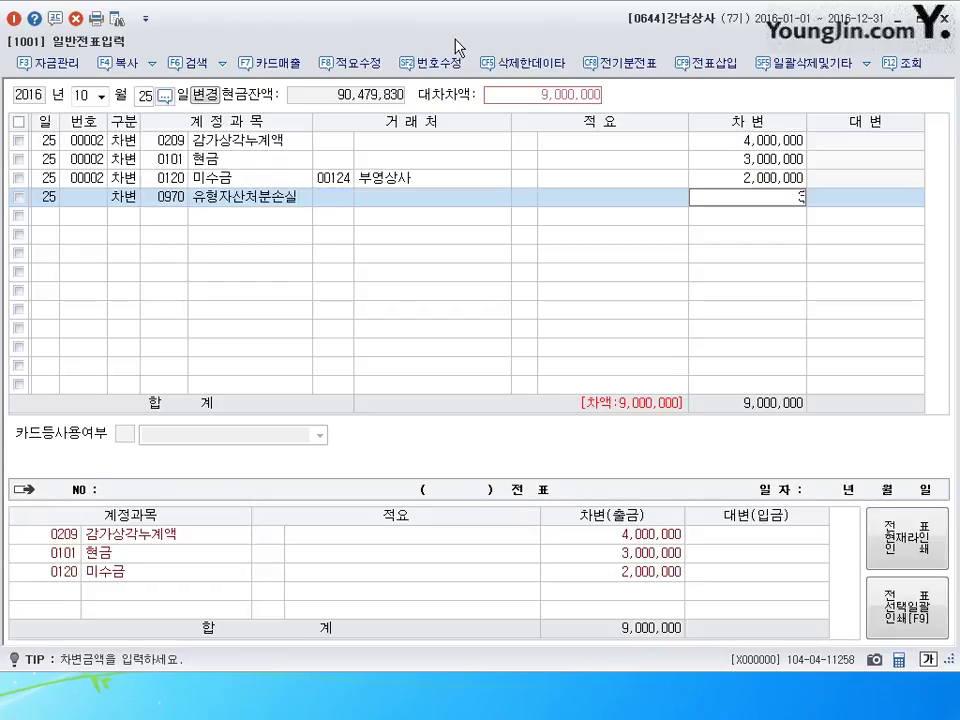
key("plus")
key("plus")
key("Return")
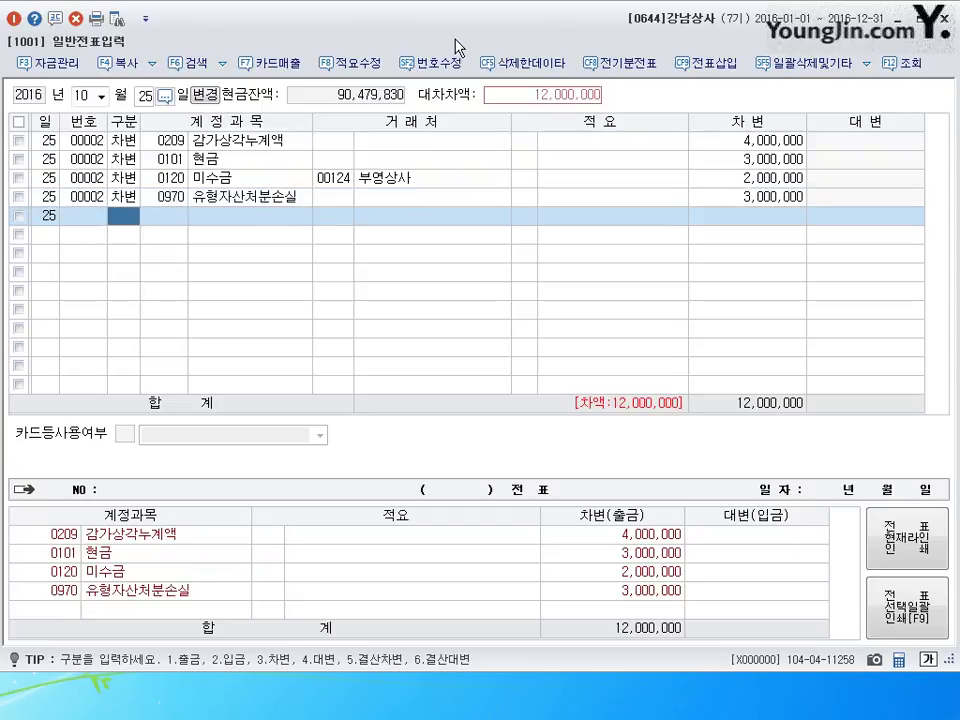
- Add a 대변 line crediting 0208 차량운반구 12,000,000 to balance the voucher
type("40208")
key("Return")
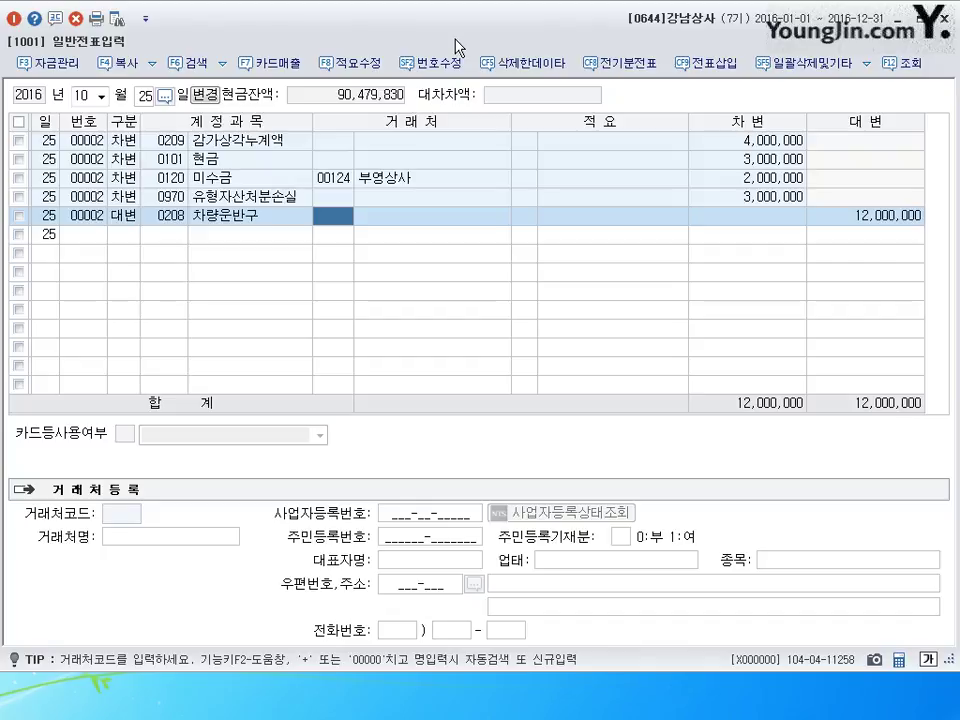
key("Return")
key("Return")
key("Return")
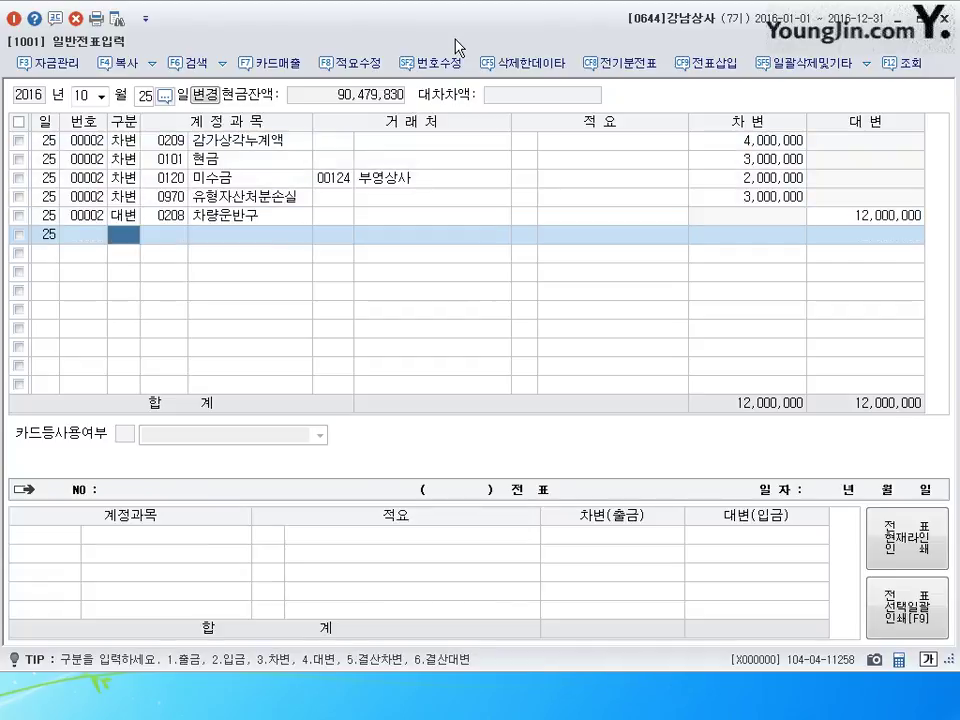
key("shift+Tab")
key("shift+Tab")
- On November 11, debit 토지 (0201) 51,100,000
type("11")
key("Return")
type("1")
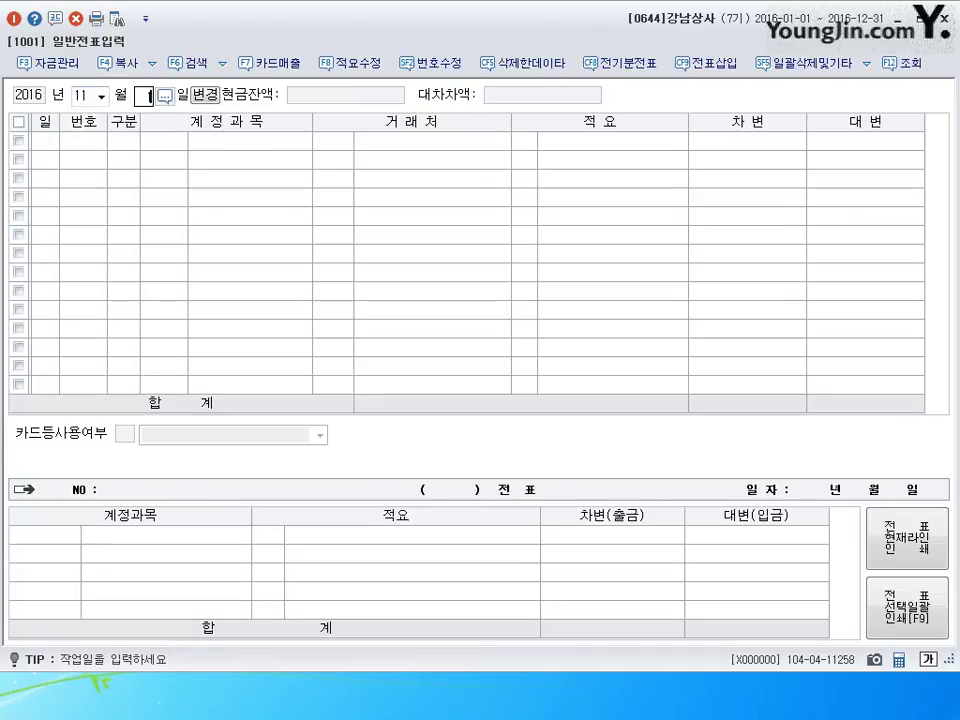
type("1")
key("Return")
type("3")
key("Return")
type("201")
key("Return")
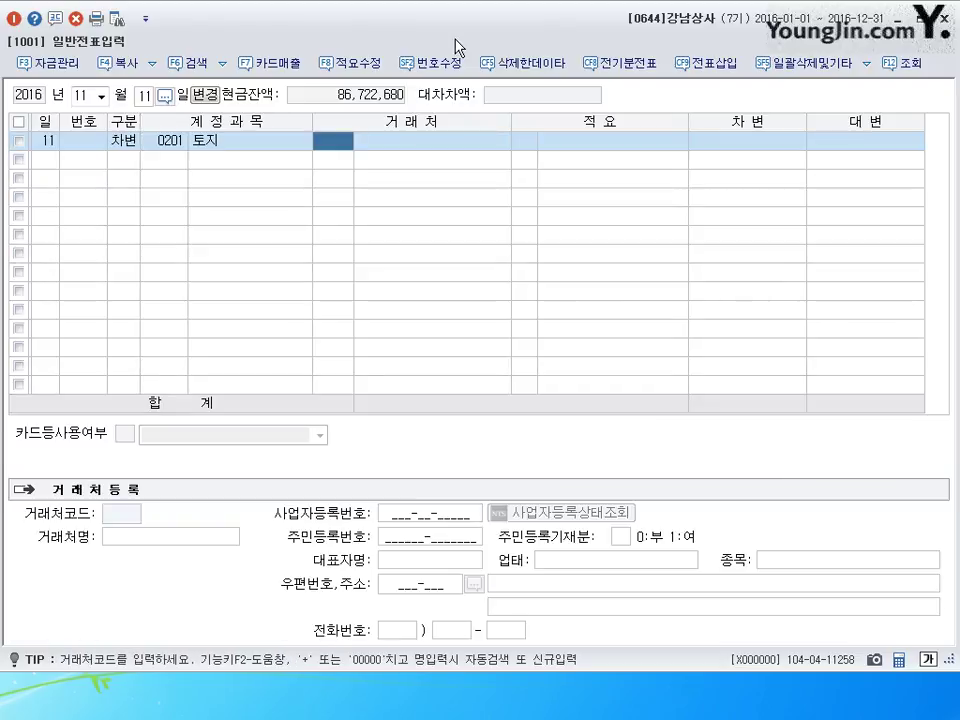
key("Return")
key("Return")
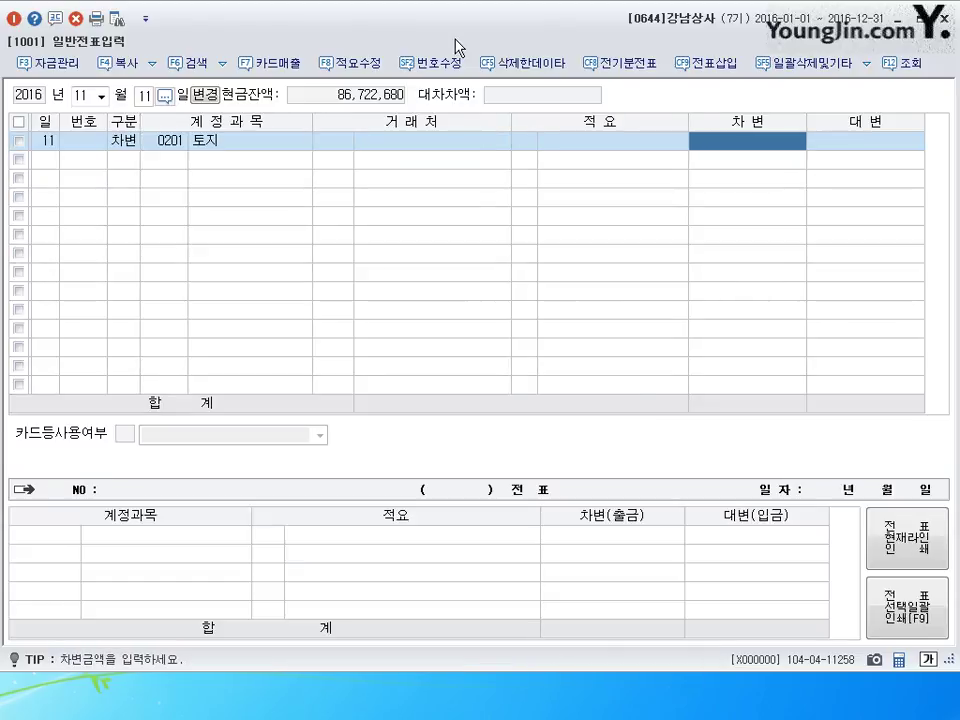
type("51,100,")
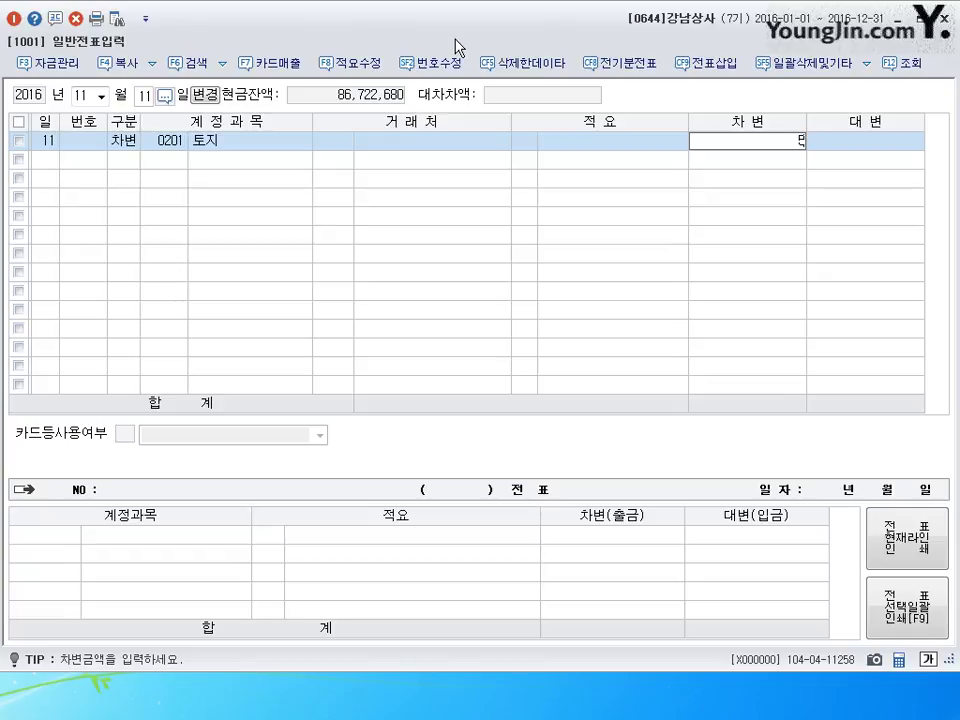
type("000")
key("Return")
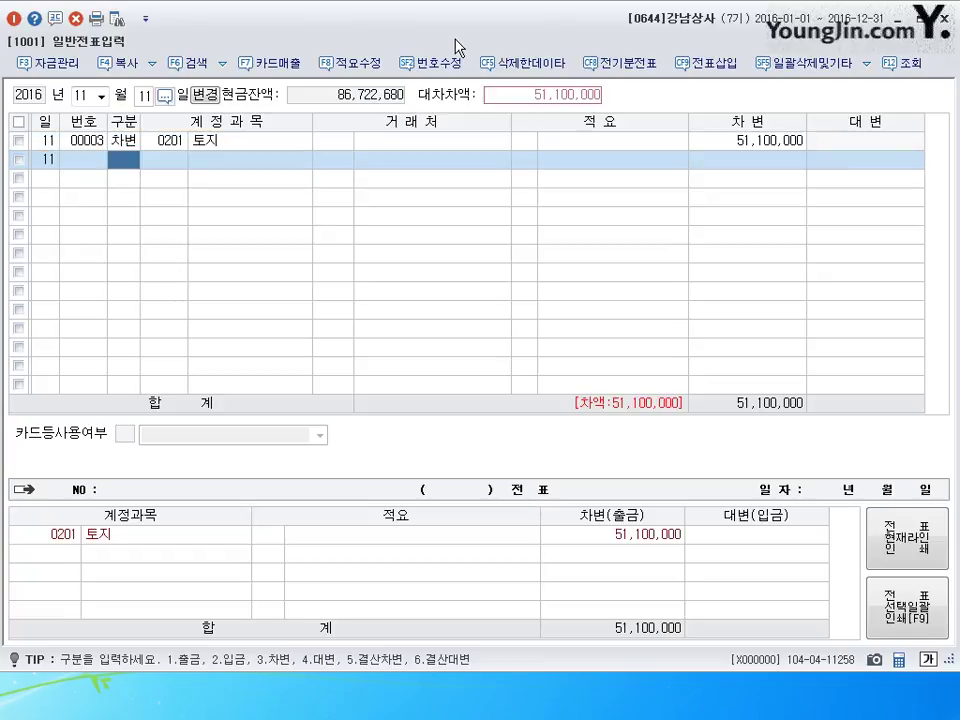
- Credit 당좌예금 (0102) 50,000,000 and 현금 (0101) 1,100,000 to balance the voucher
type("4")
key("Return")
type("102")
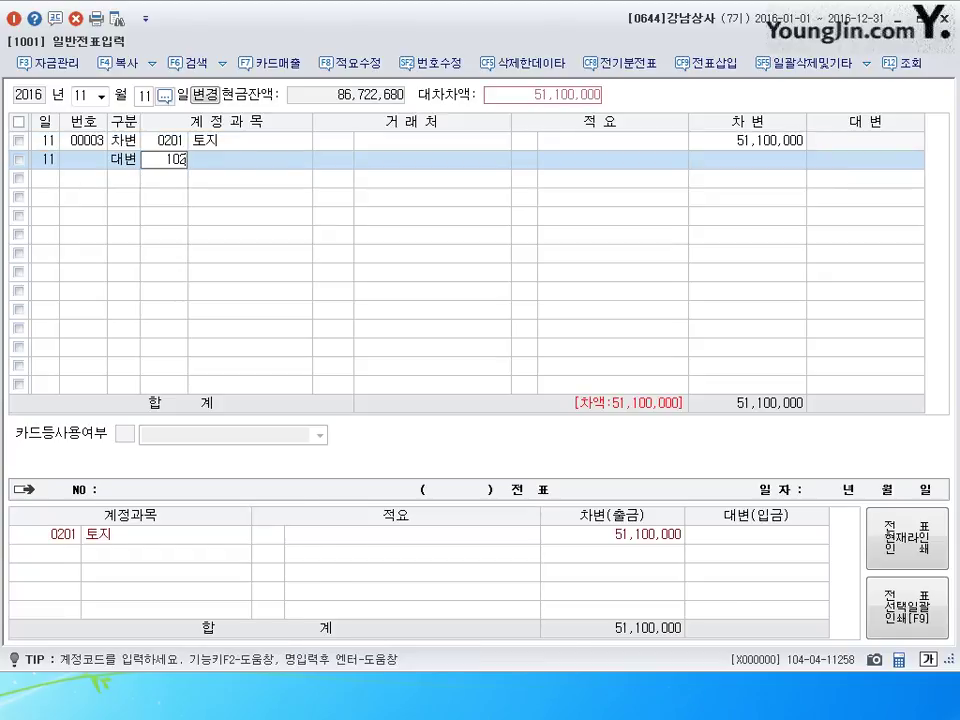
key("Return")
key("Return")
key("Return")
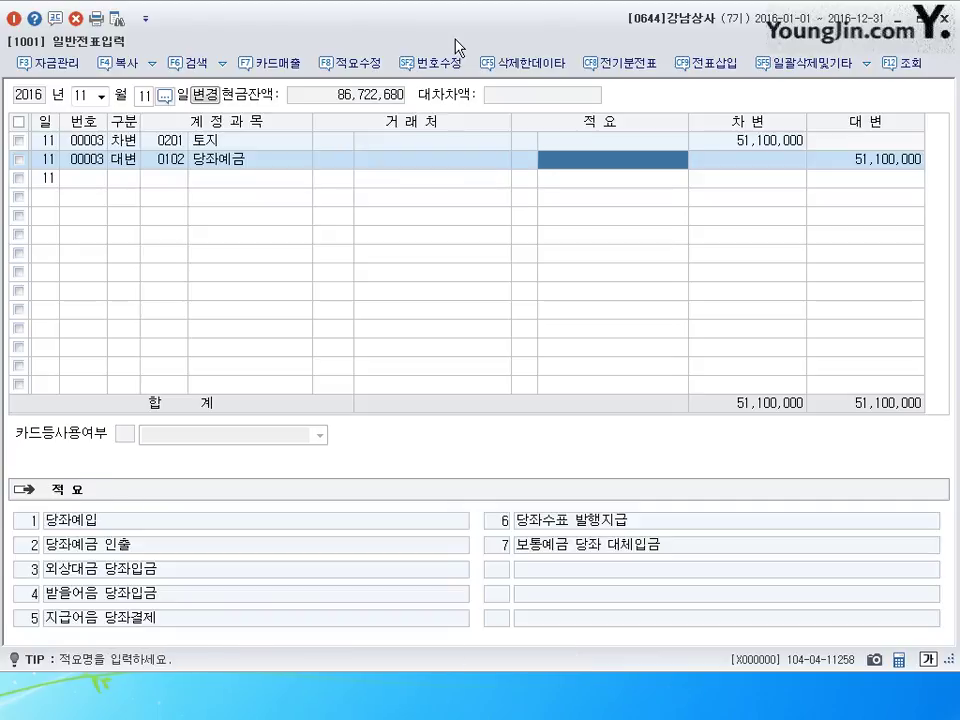
key("Return")
type("50")
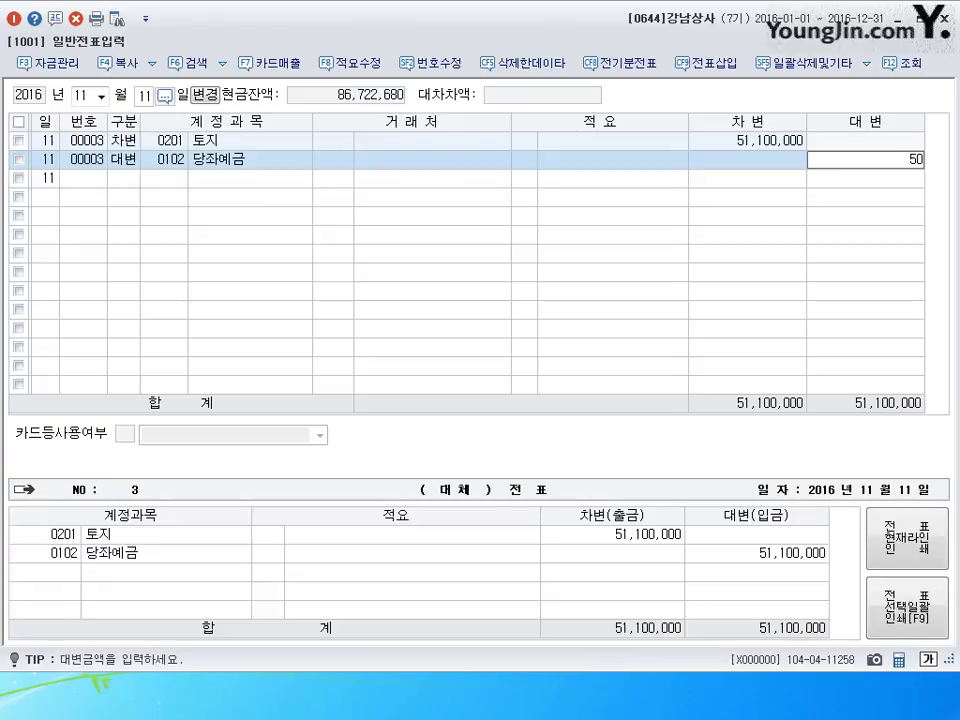
type(",000,000")
key("Return")
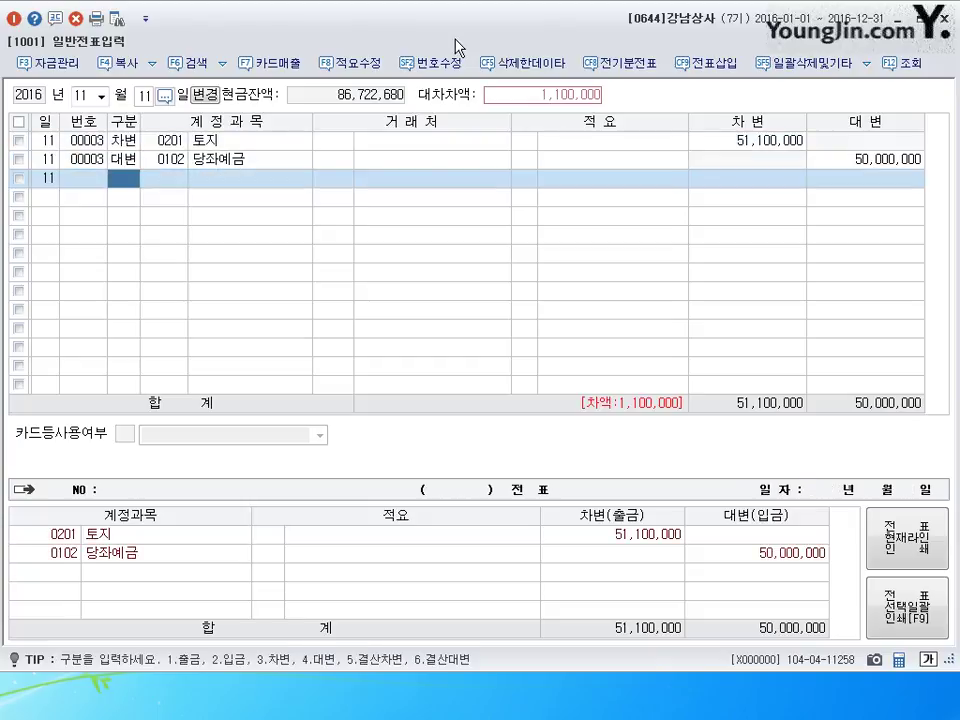
type("101")
key("Return")
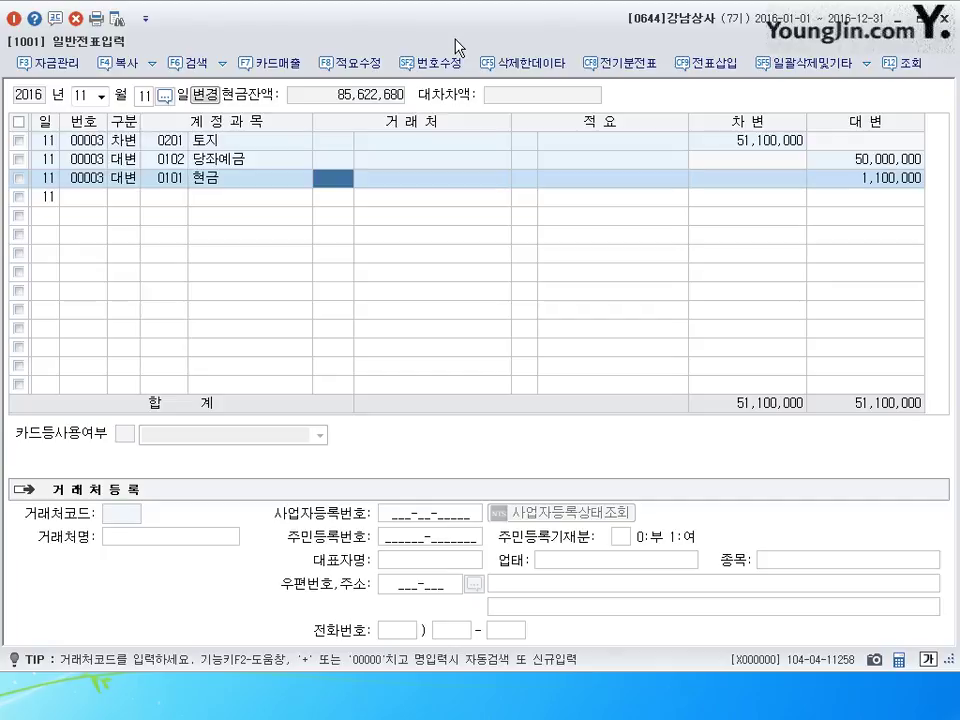
key("Return")
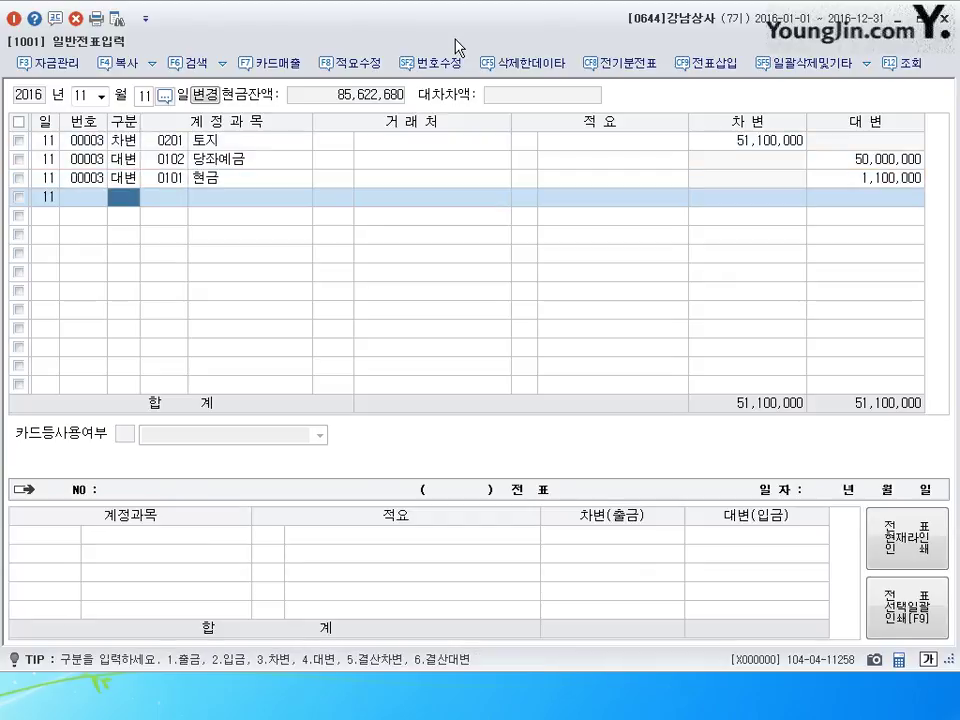
- Switch the voucher date to November 27
key("shift+Tab")
type("27")
key("Return")
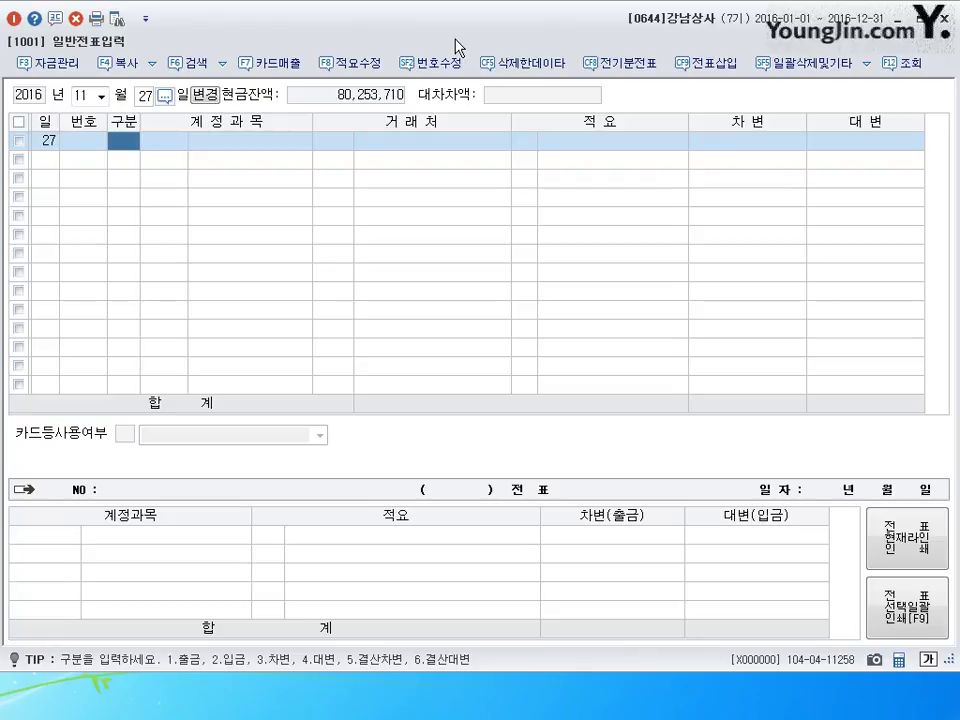
- Debit 광고선전비 (0833) 600,000 on November 27
type("3")
key("Return")
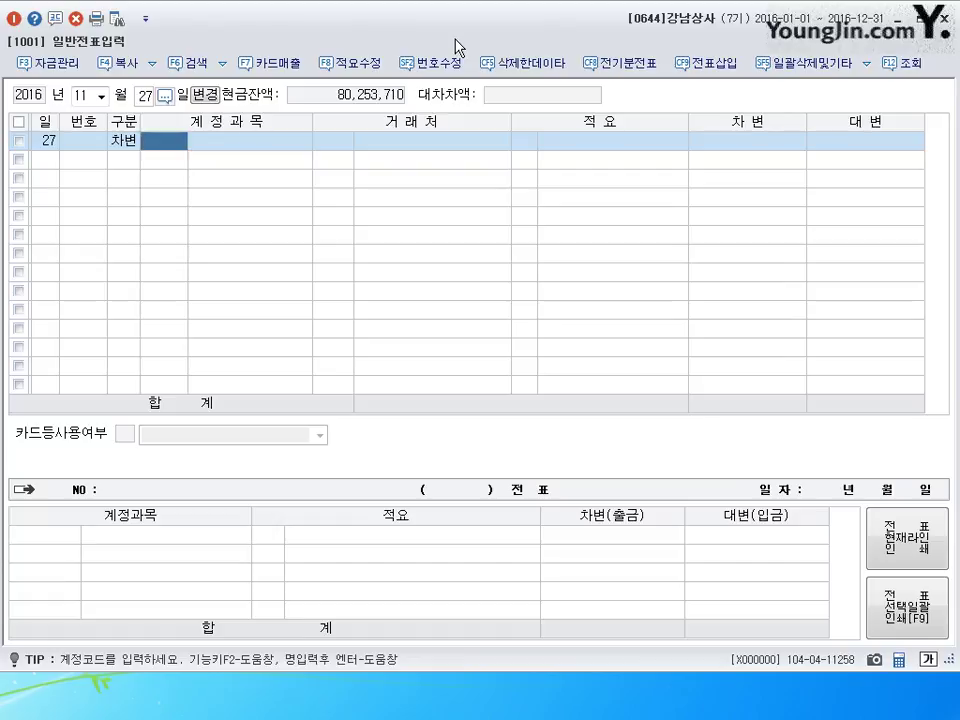
type("833")
key("Return")
key("Return")
key("Return")
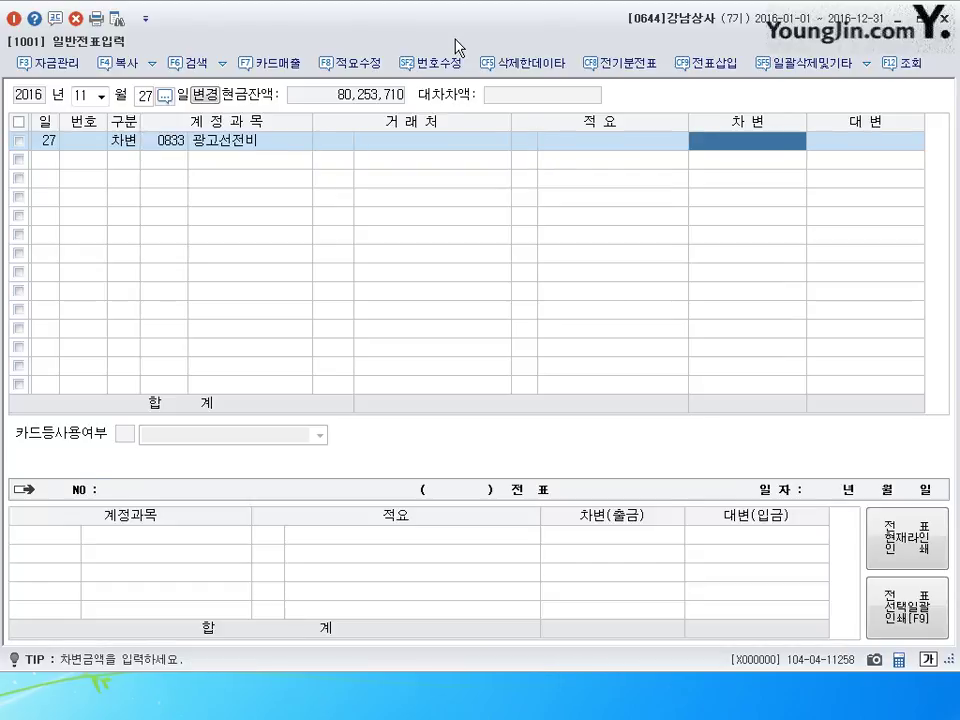
type("6000000")
- Credit 미지급금 (0253) and search for partner 한국기획
key("Return")
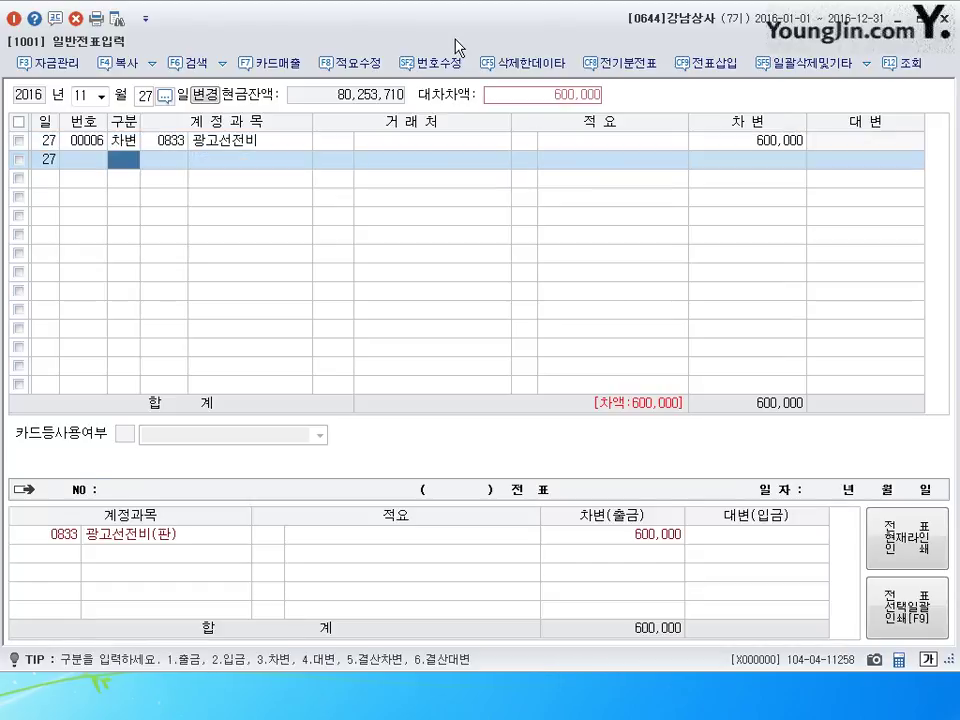
type("4")
key("Return")
type("253")
key("Return")
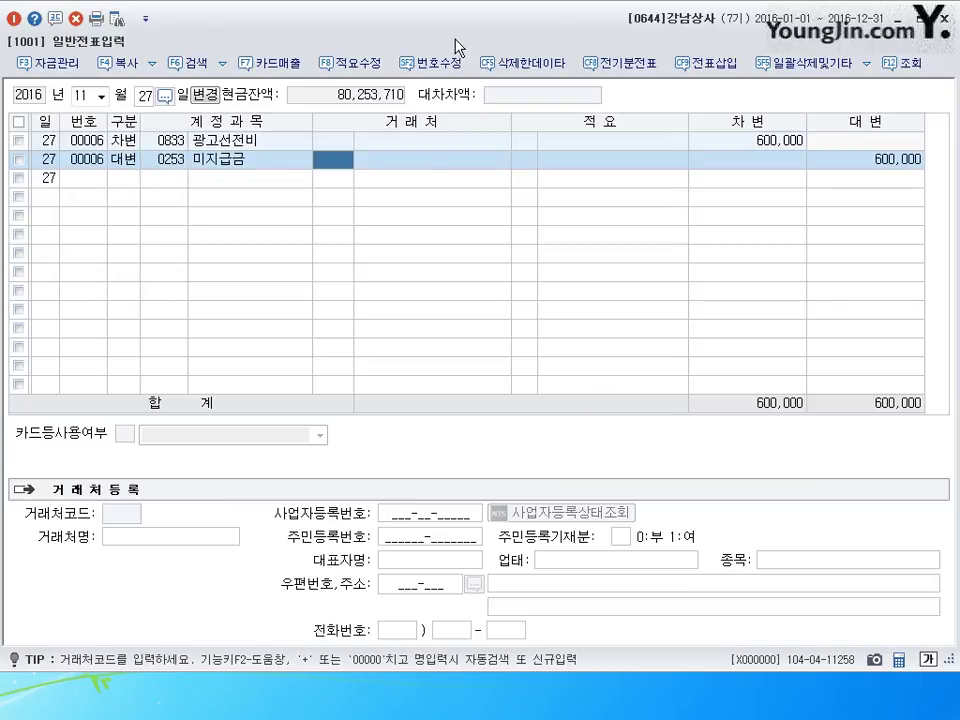
type("한국게")
key("Return")
key("Return")
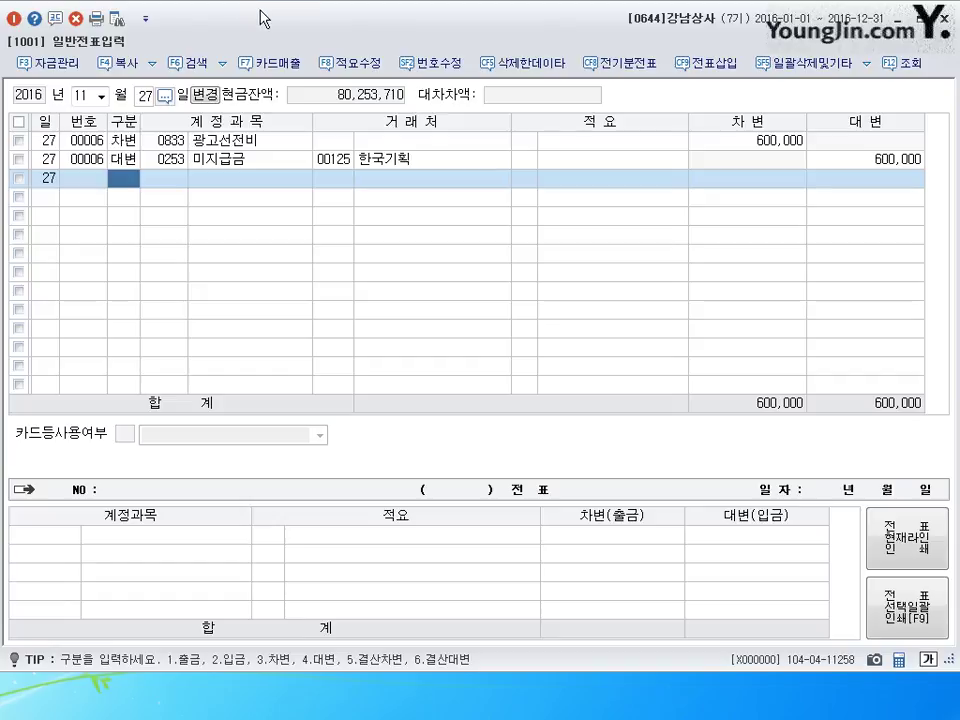
- On August 12, change the credit account to 0260 단기차입금 via account search
left_click(100, 97)
type("8")
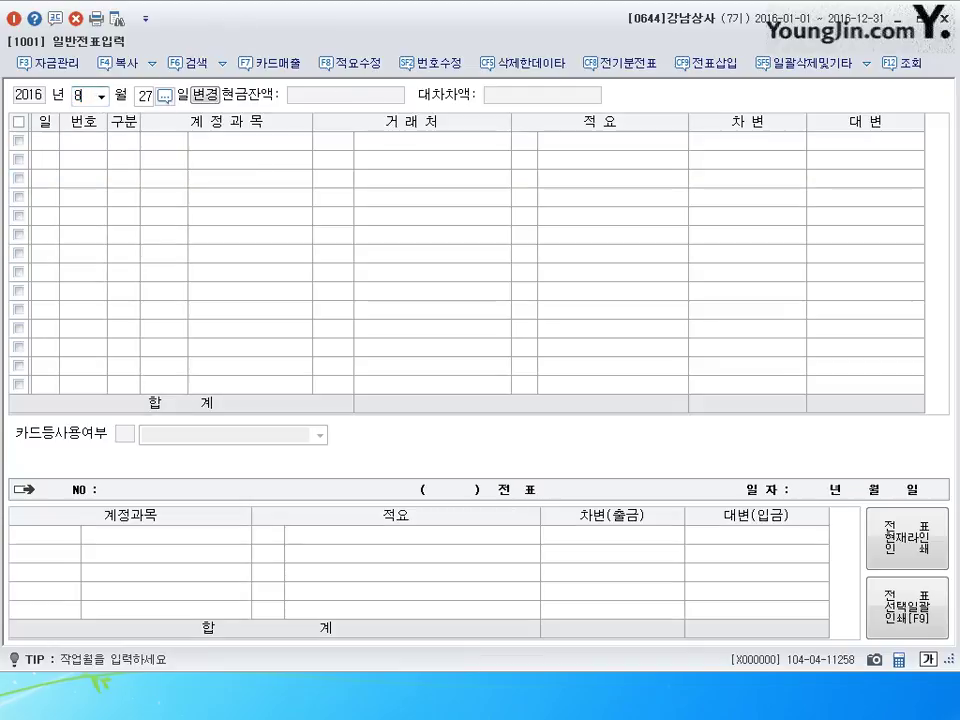
key("Return")
type("12")
key("Return")
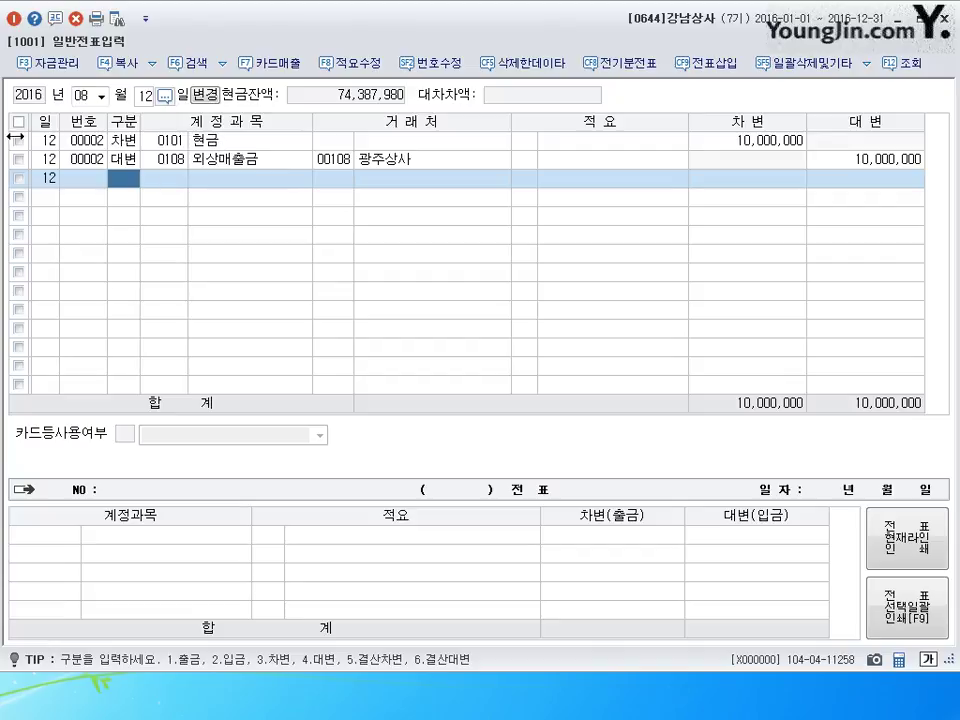
left_click(174, 161)
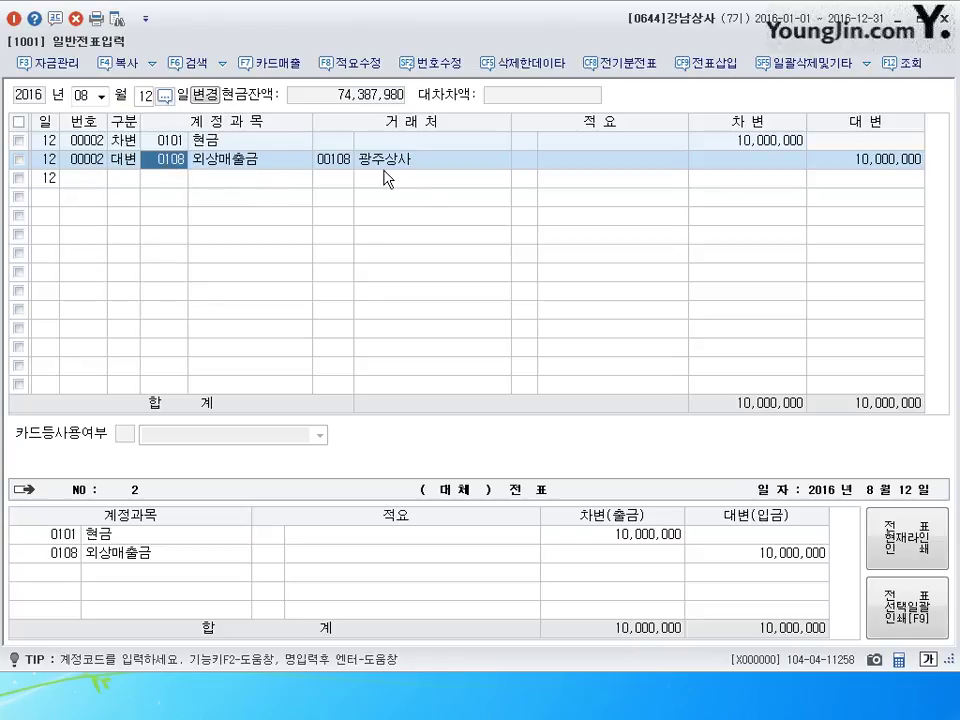
type("단기")
key("Return")
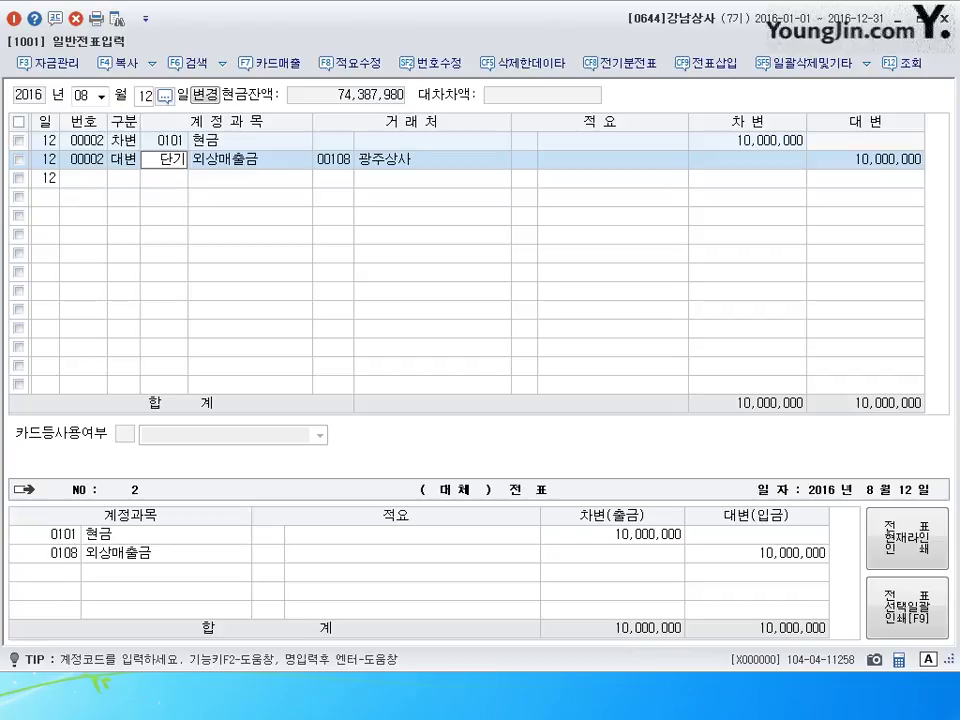
key("Return")
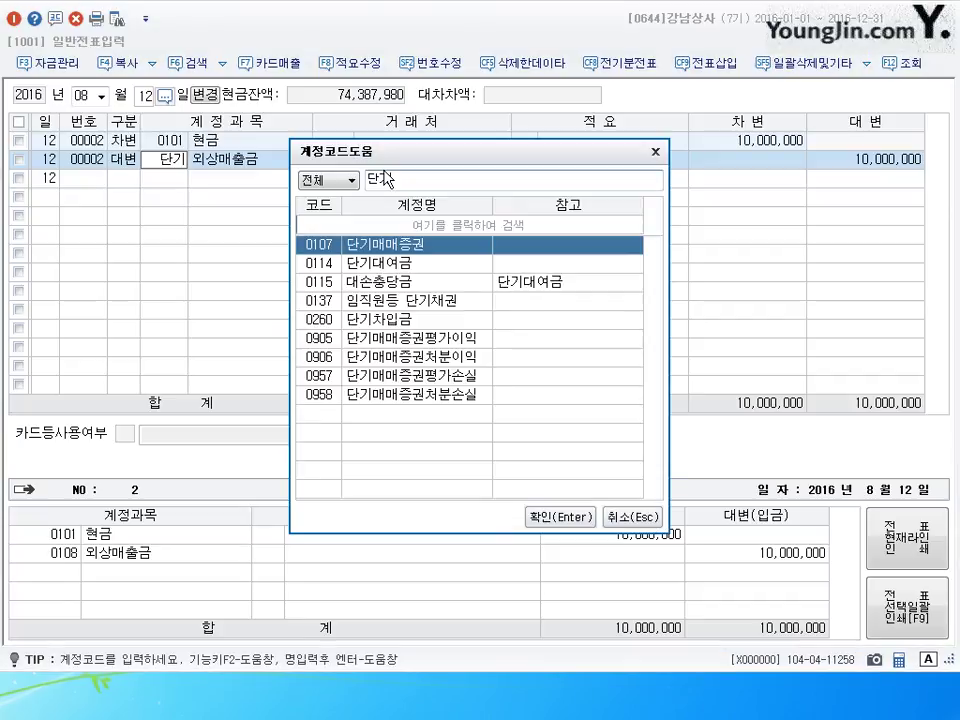
key("Down")
key("Down")
key("Down")
key("Down")
key("Return")
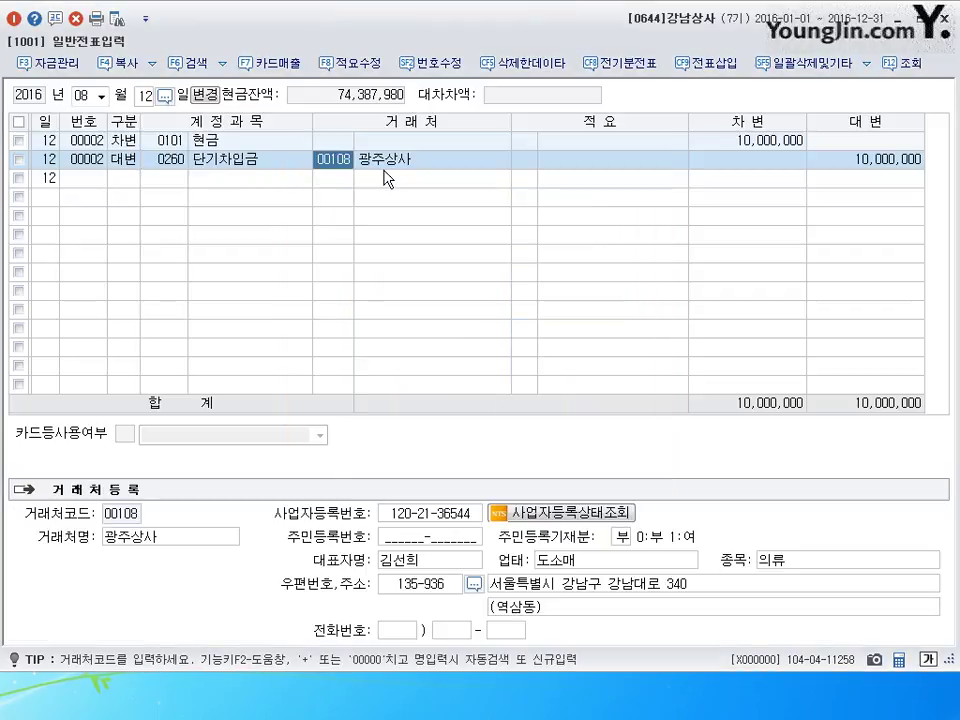
- Set the credit line's partner to 00121 한세상사
type("ㅎ")
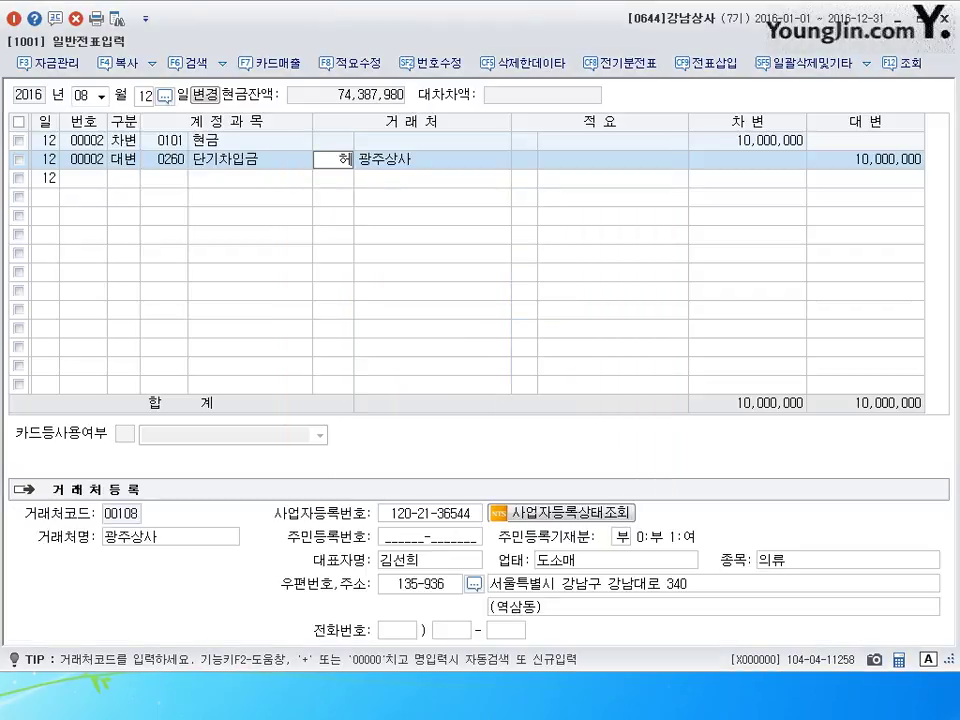
key("BackSpace")
type("한세")
key("Return")
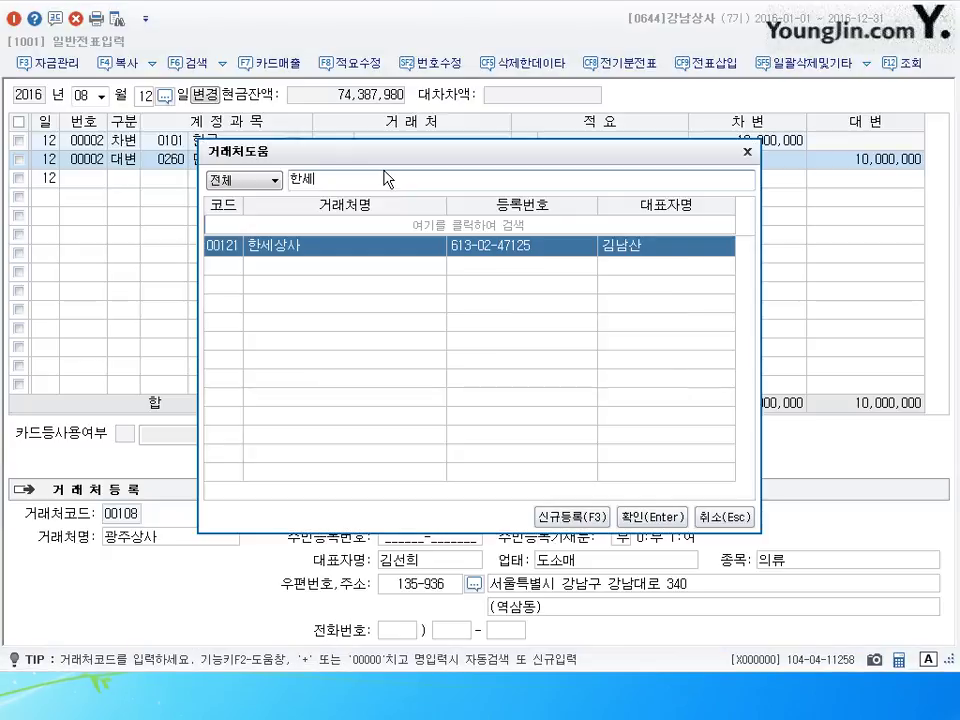
key("Return")
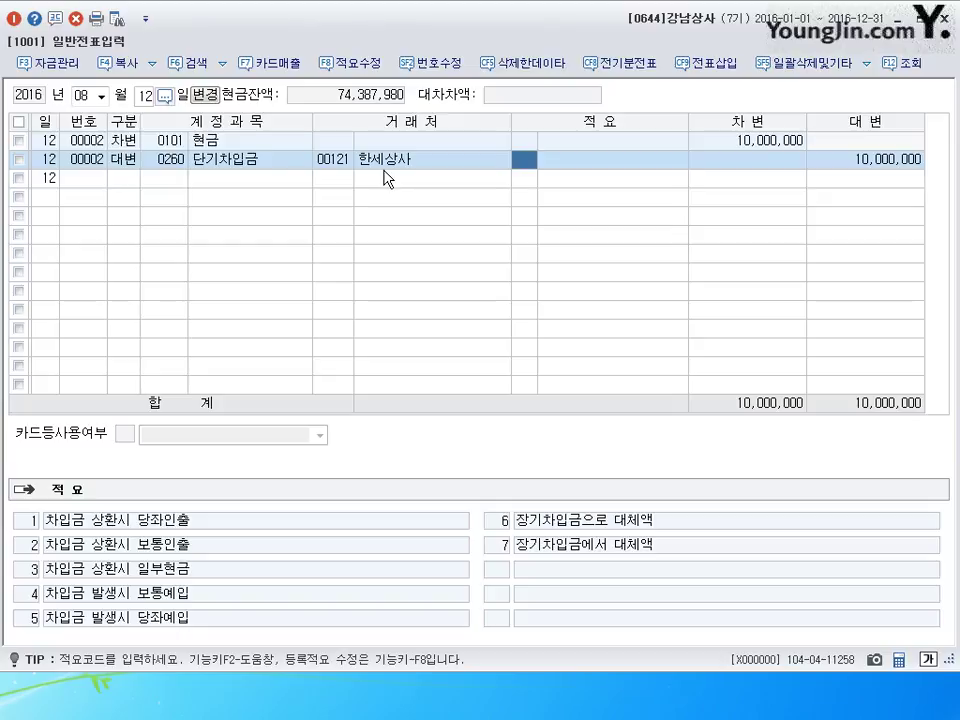
- On August 22, change the 광고선전비 account to 0826 도서인쇄비
left_click(143, 97)
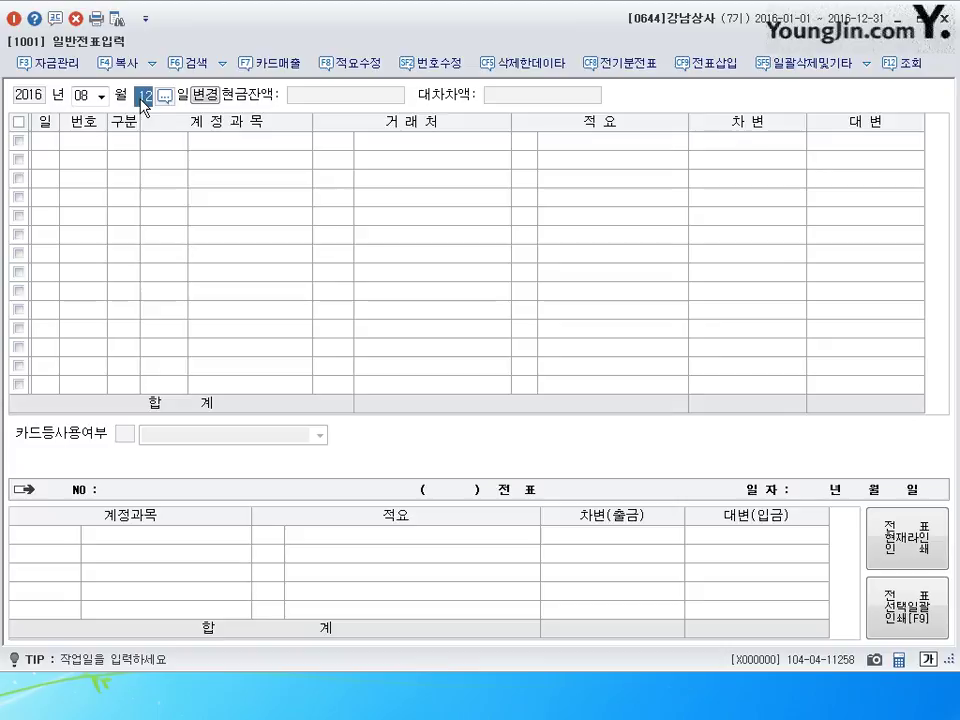
type("22")
key("Return")
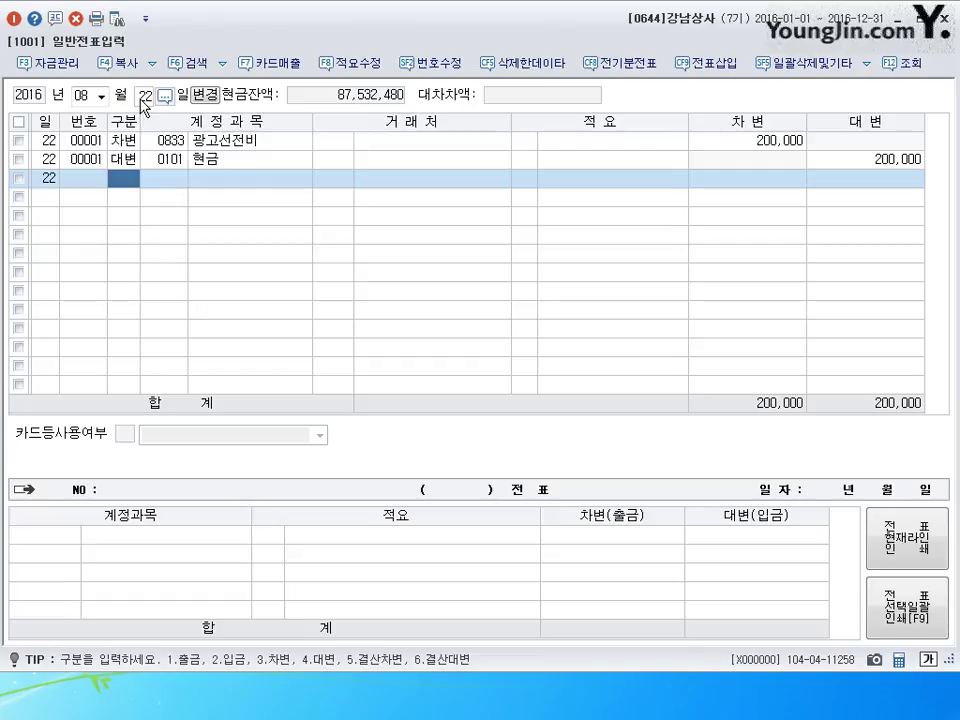
left_click(165, 140)
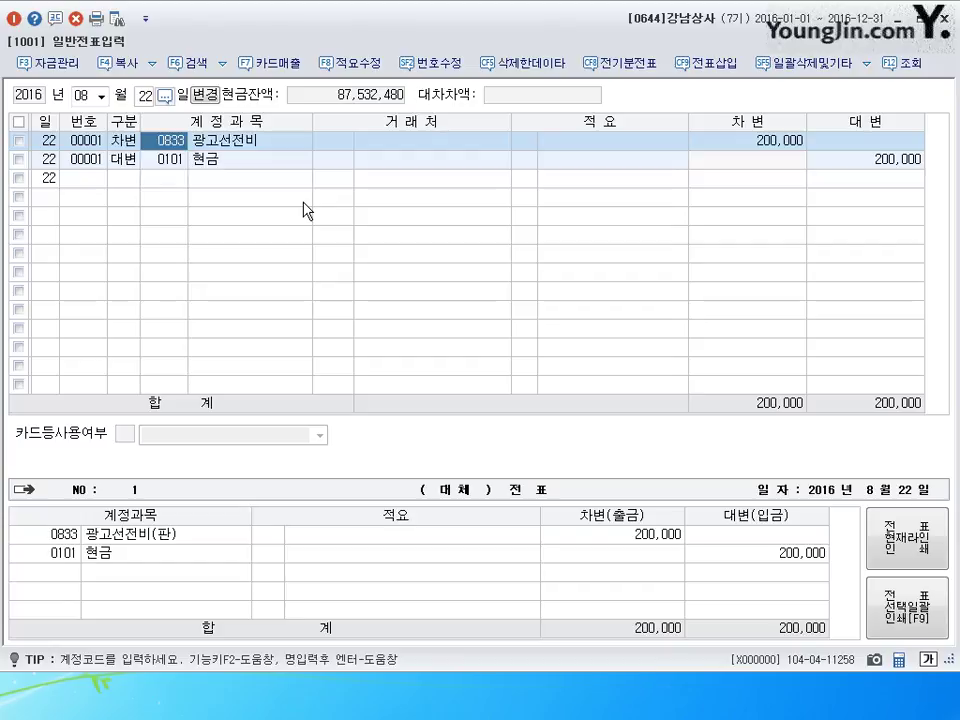
type("0826")
key("Return")
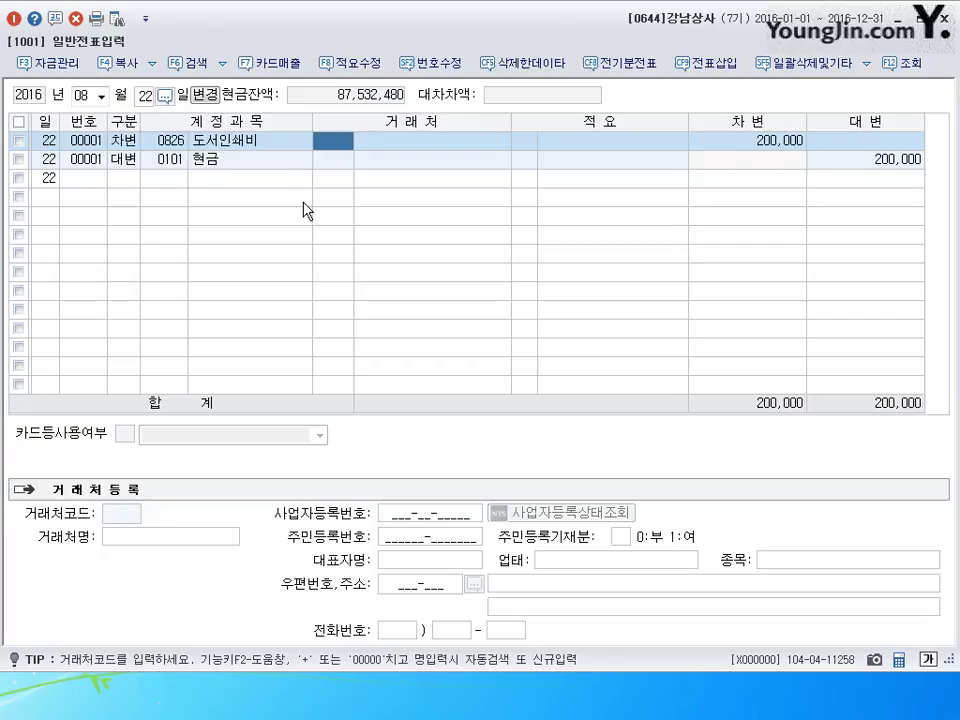
left_click(80, 96)
- Enter a December 31 debit of 400,000 to 0901 이자수익
type("1")
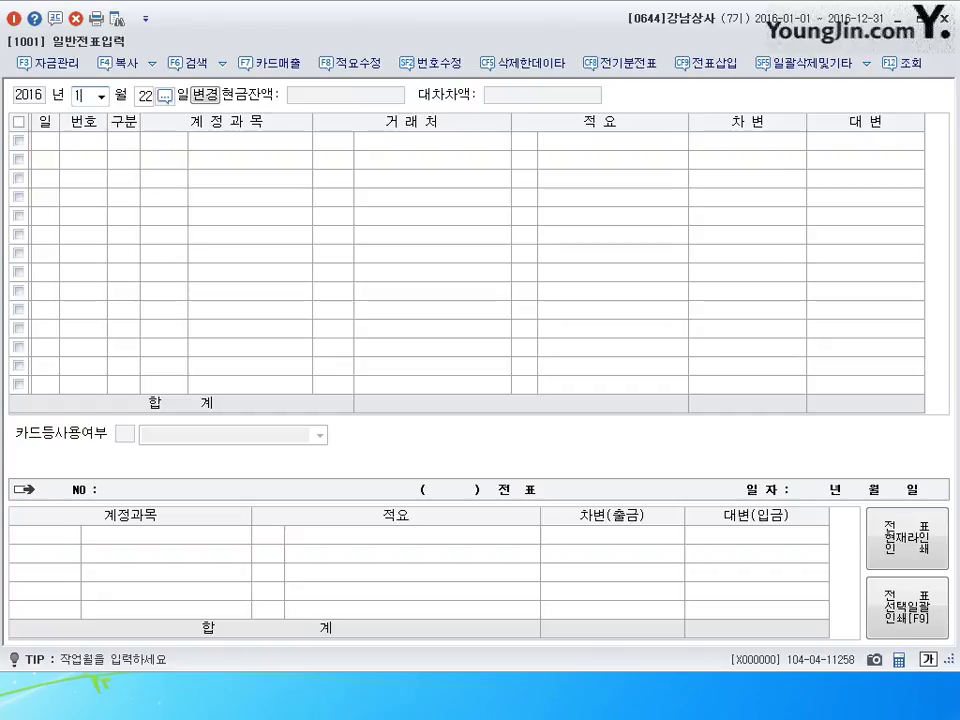
type("2")
key("Return")
type("31")
key("Return")
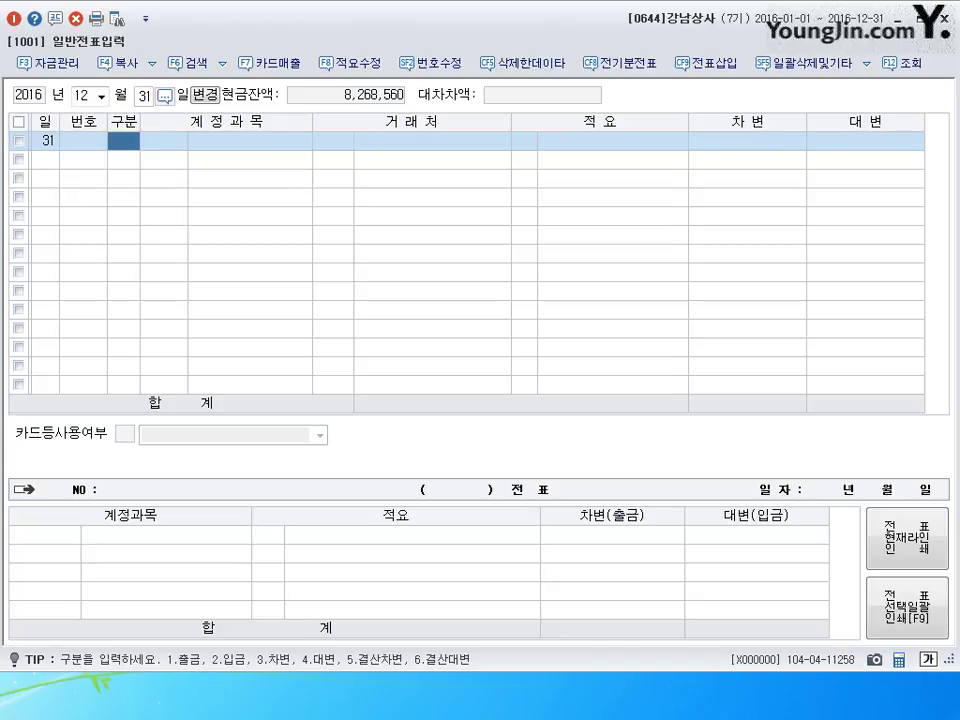
type("3")
key("Return")
type("901")
key("Return")
key("Return")
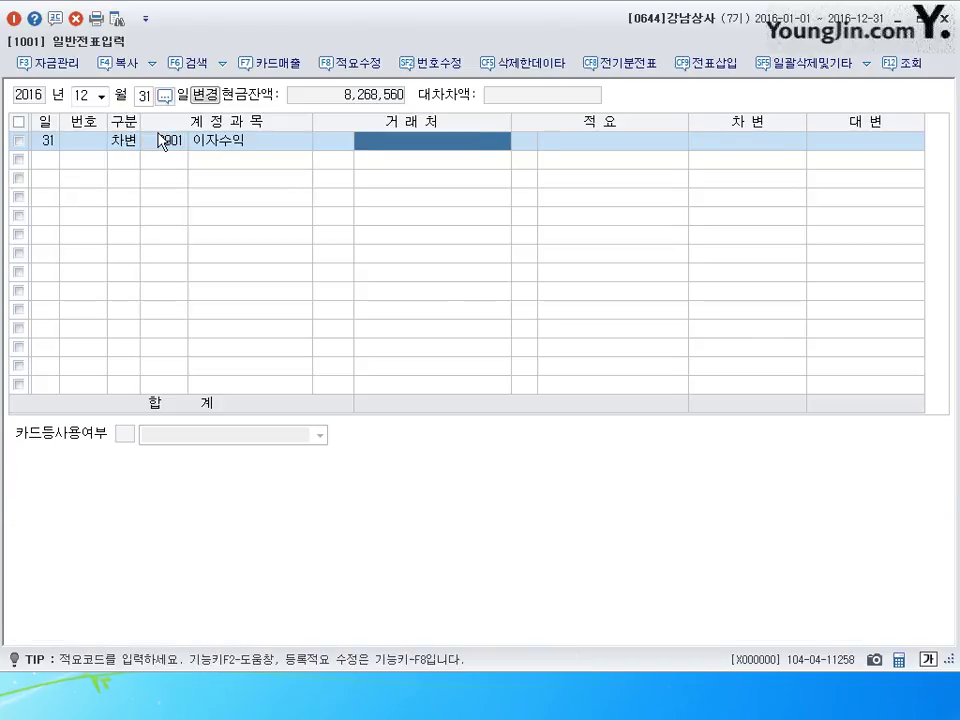
key("Return")
type("4000000")
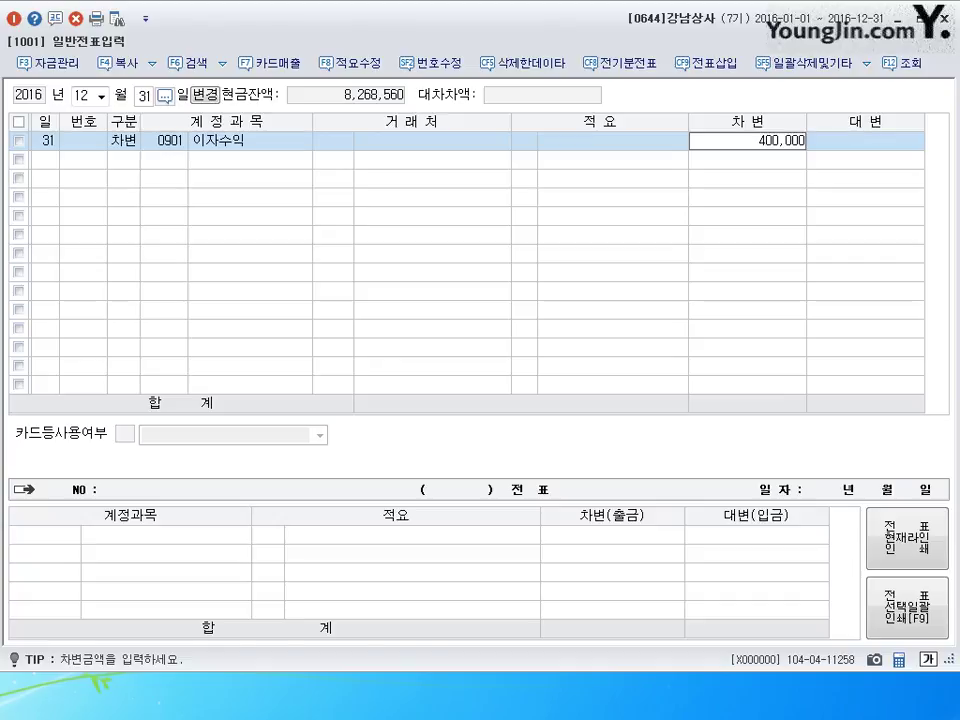
key("Return")
- Credit 0263 선수수익 for 400,000 to balance the adjustment, then close voucher entry
type("4")
key("Return")
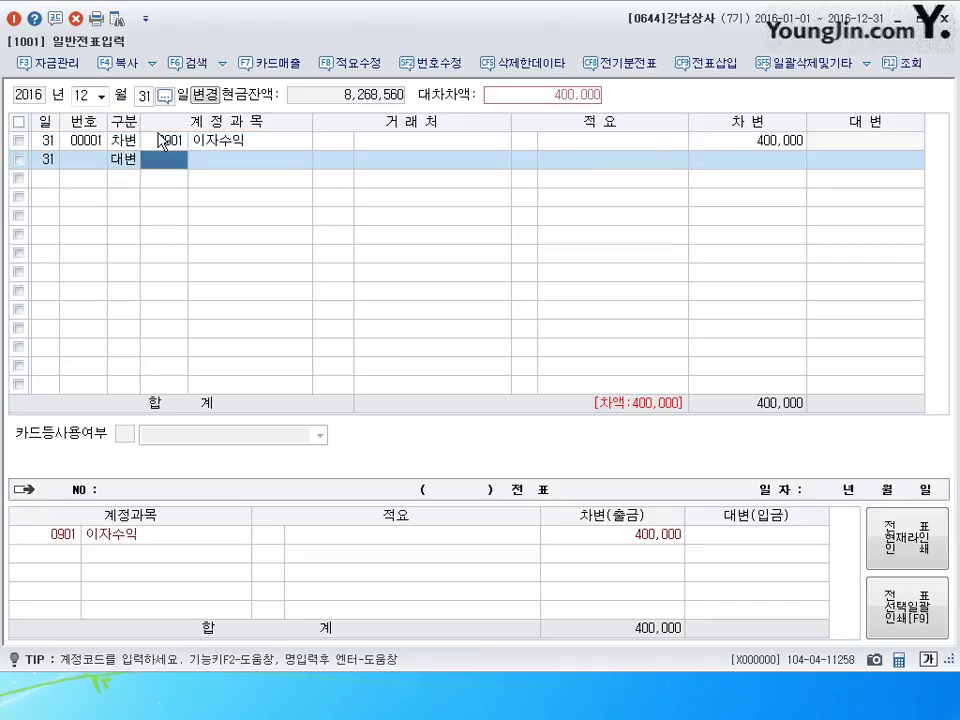
type("263")
key("Return")
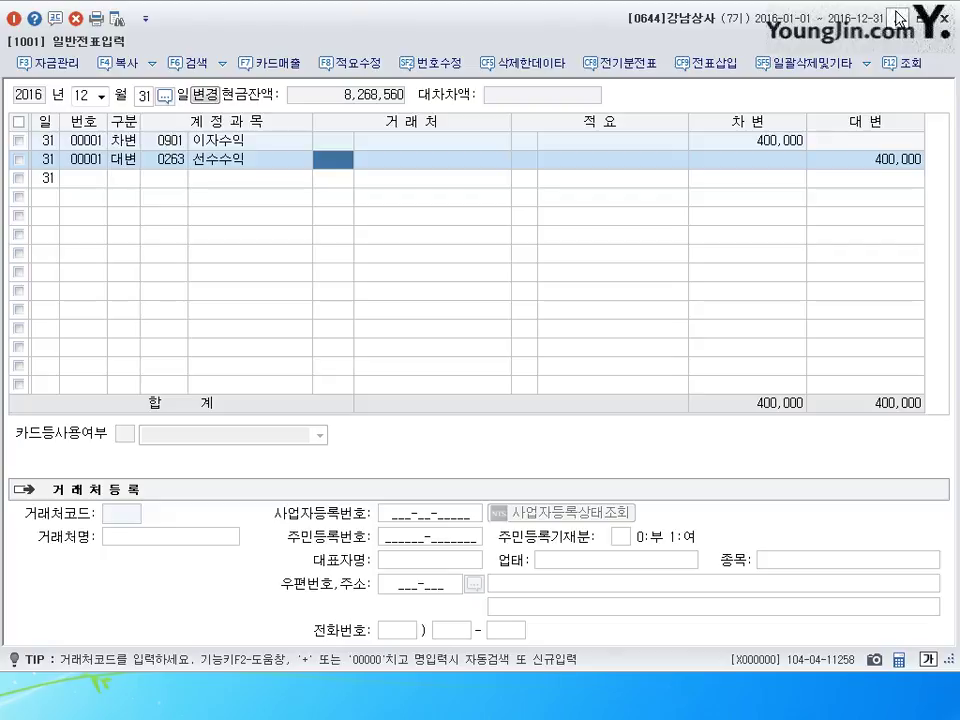
key("Escape")
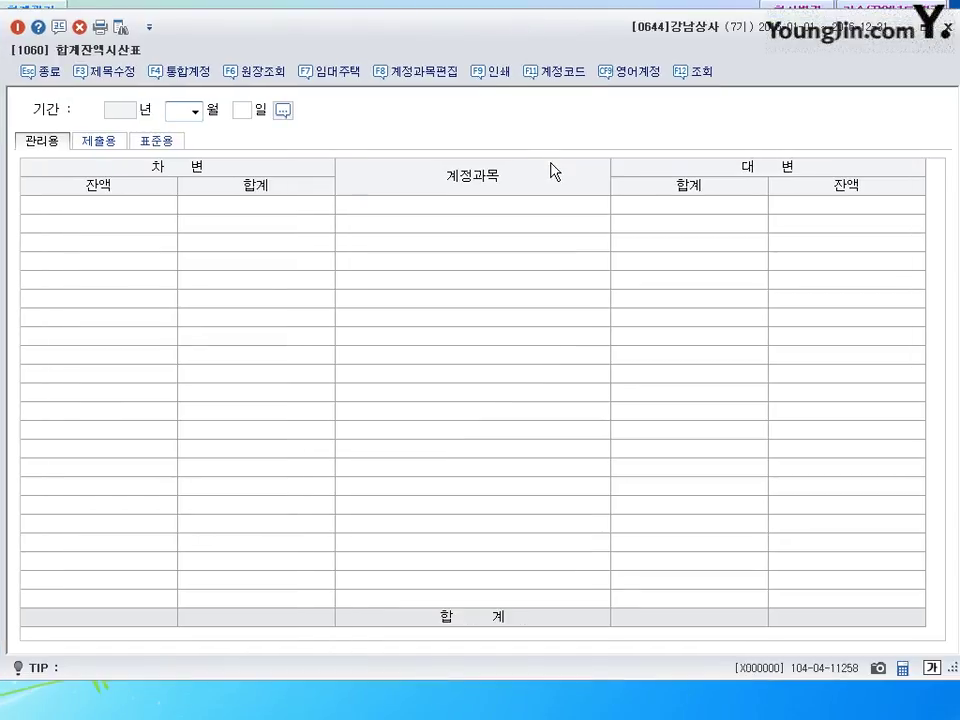
- Show the trial balance through December 31 and check the 외상매출금 balance and its allowance
type("12")
key("Return")
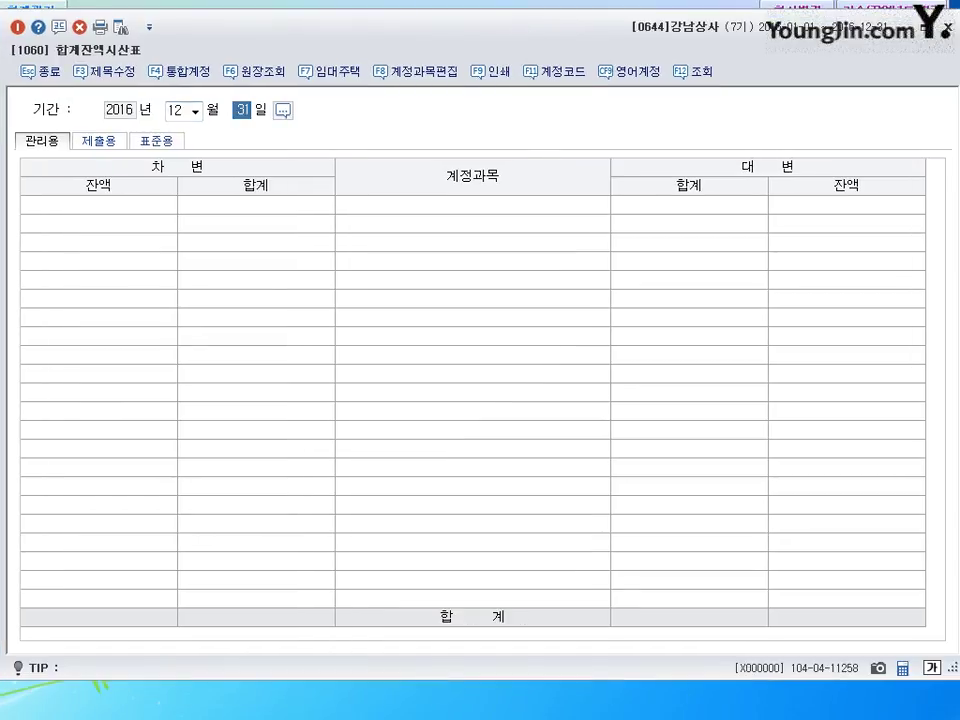
key("Return")
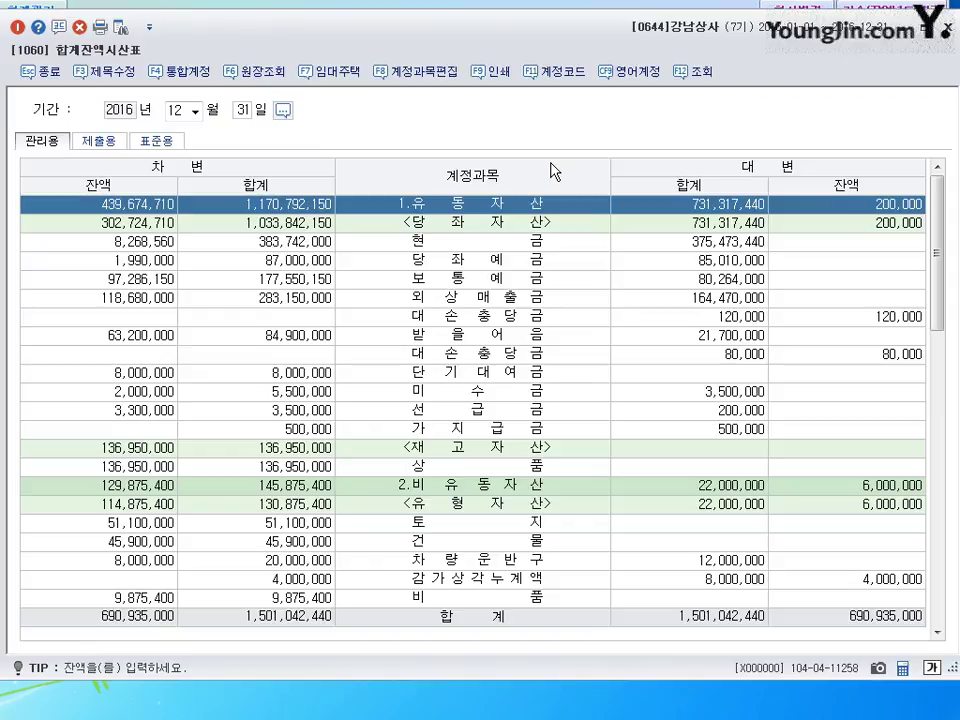
left_click(138, 300)
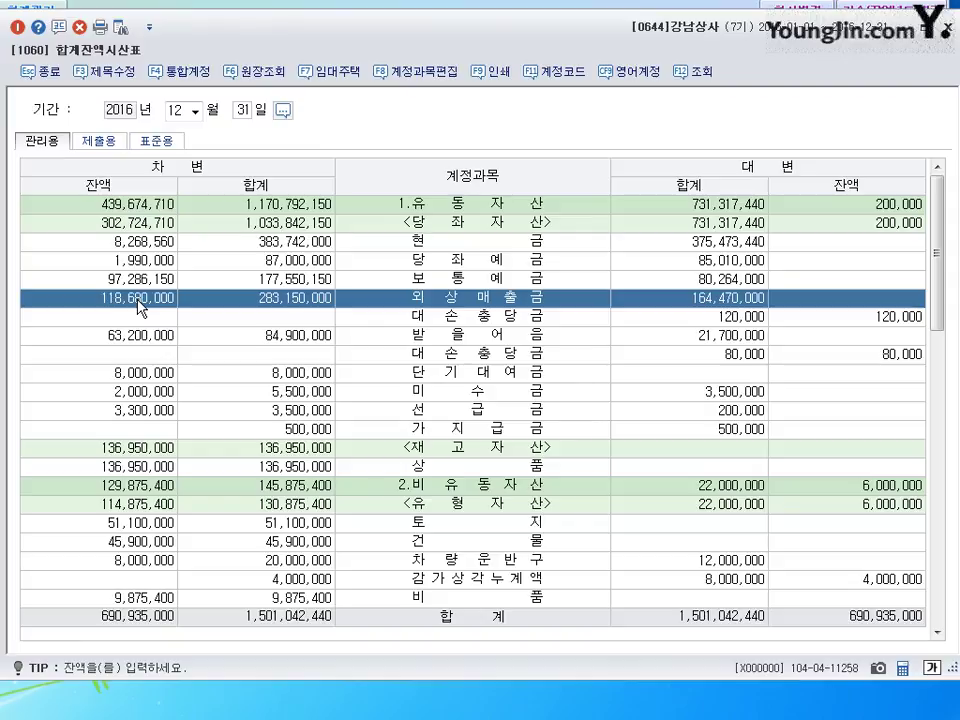
left_click(898, 317)
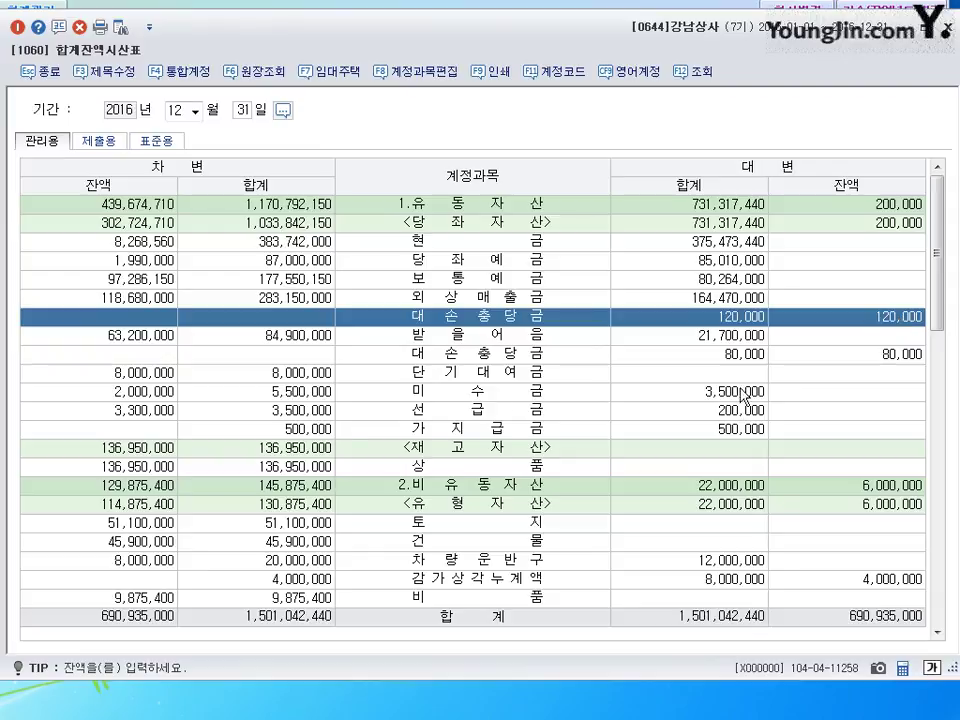
- Check the 받을어음 balance, its allowance and the 상품 balance, then close the trial balance
left_click(135, 338)
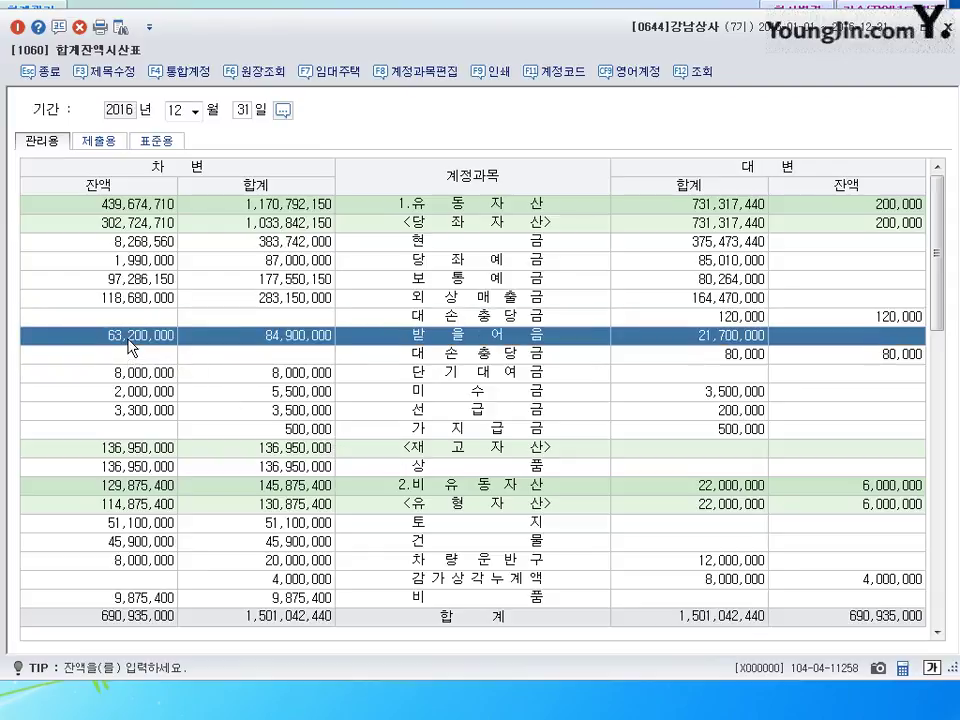
left_click(895, 362)
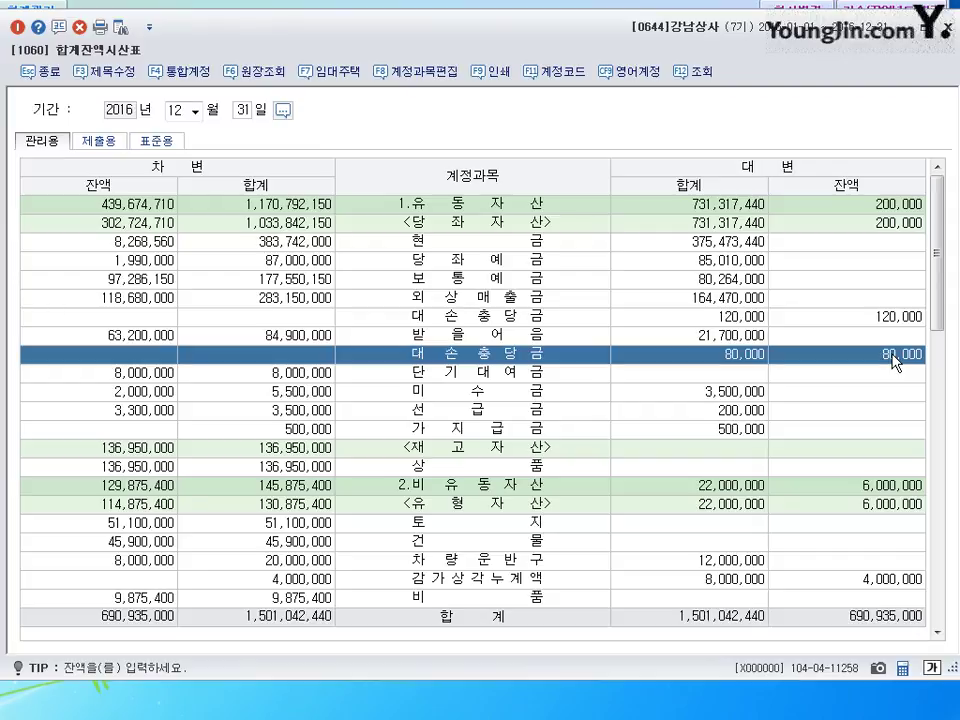
left_click(149, 467)
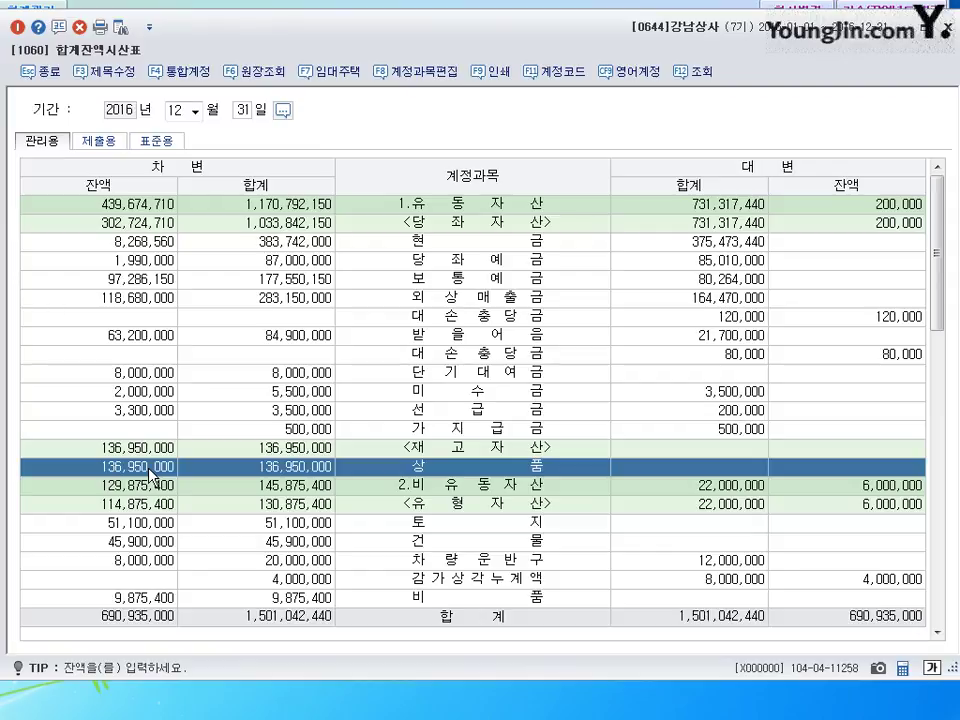
key("Escape")
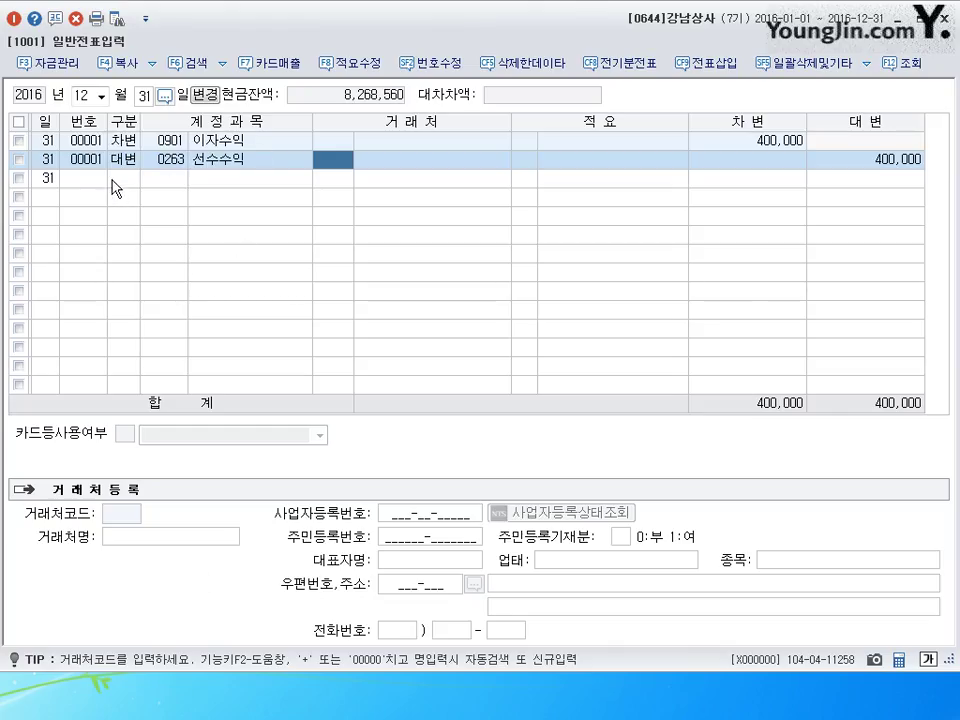
- In general voucher entry, debit 0835 대손상각비 1,618,800 on December 31
left_click(118, 186)
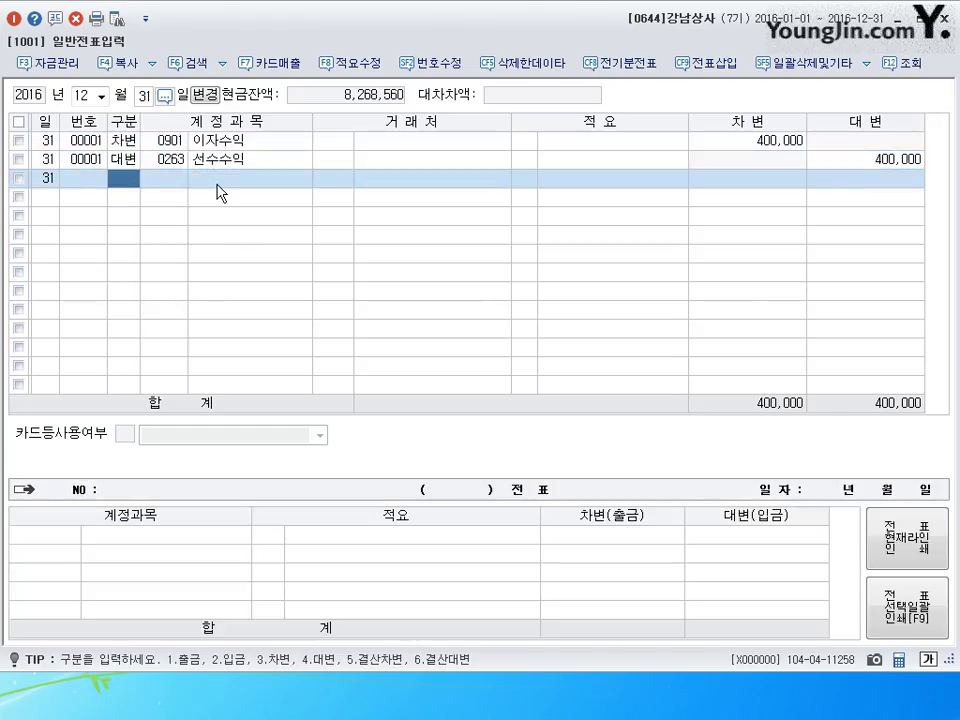
key("3")
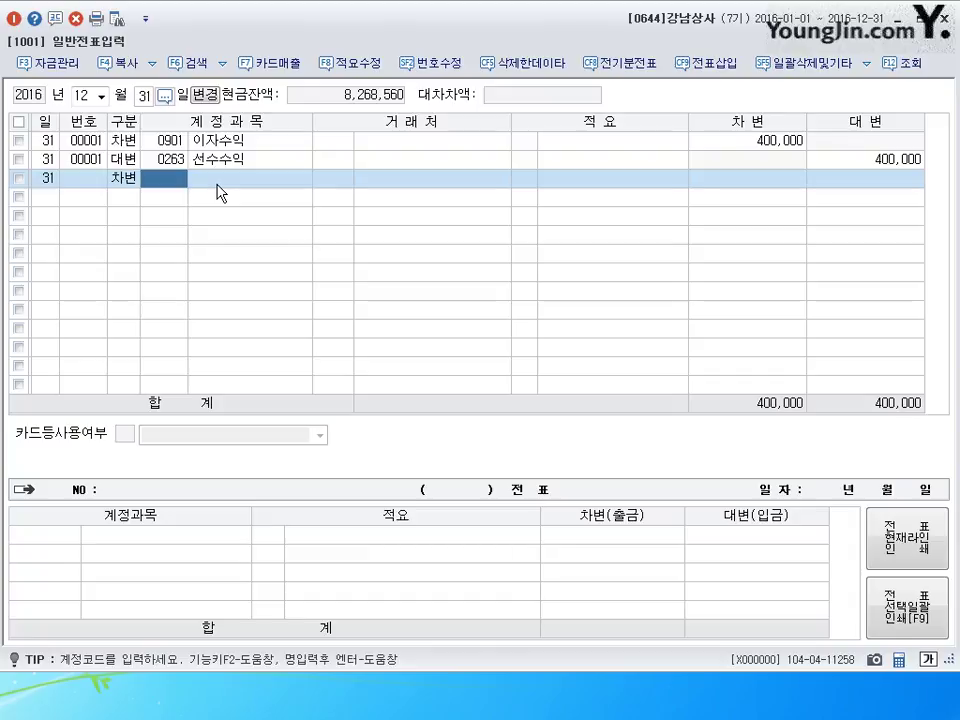
type("0835")
key("Return")
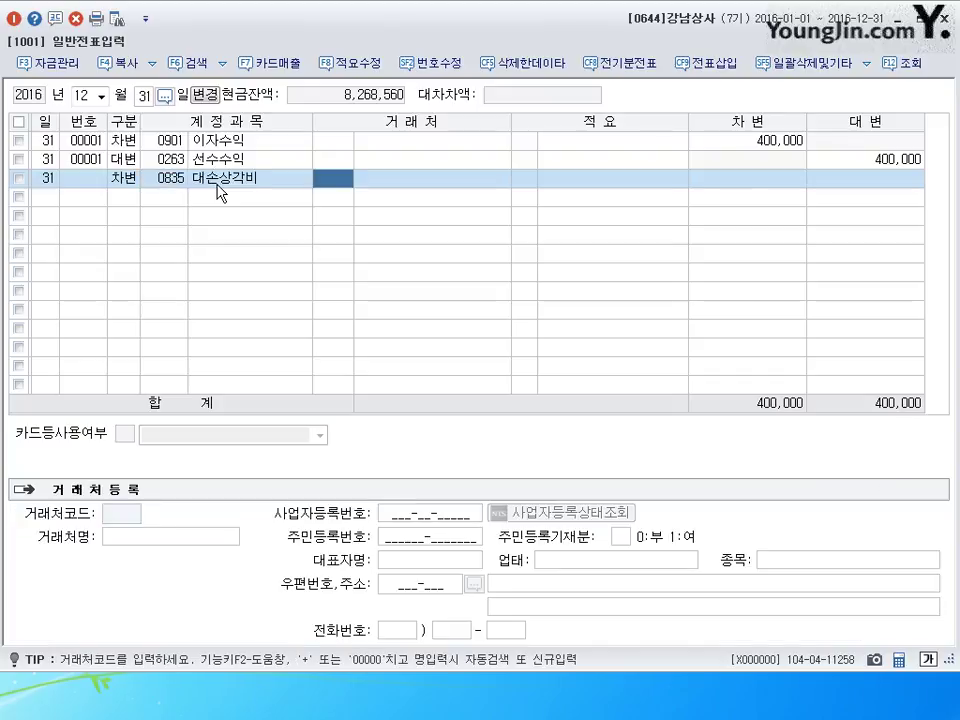
key("Return")
key("Return")
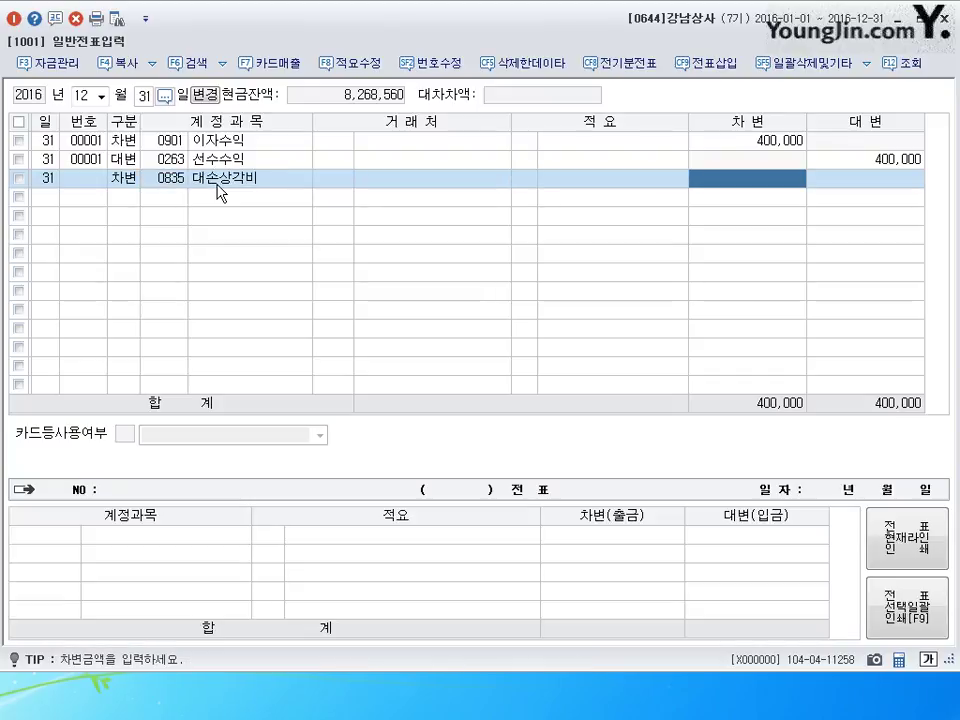
type("1,6")
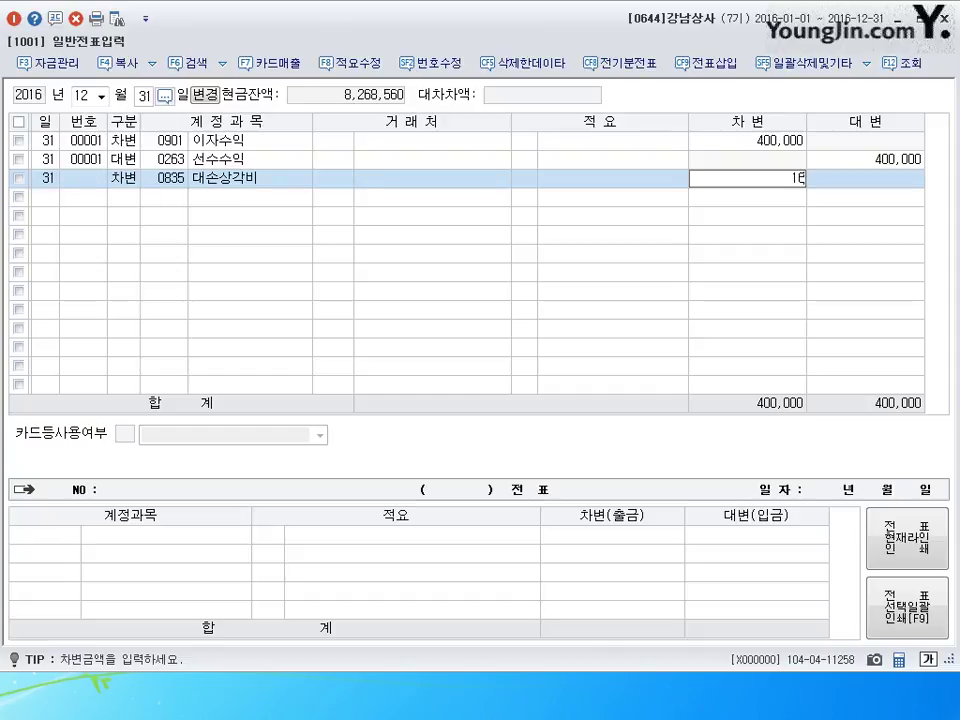
type("18,800")
key("Return")
- Credit 대손충당금 0109 for 1,066,800 and 0111 for 552,000
type("4109")
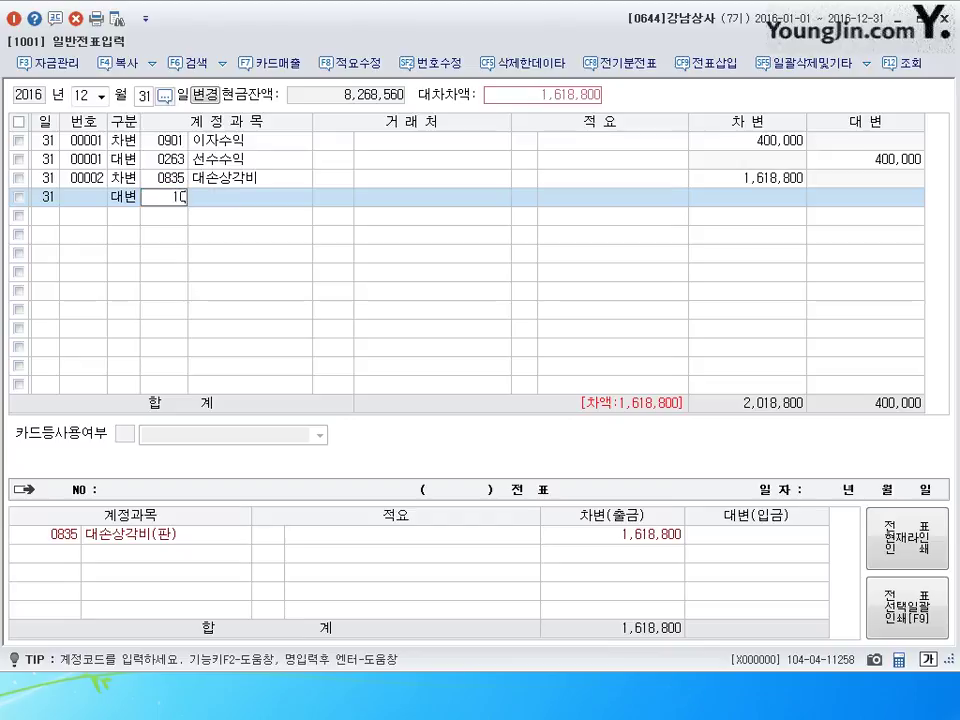
key("Return")
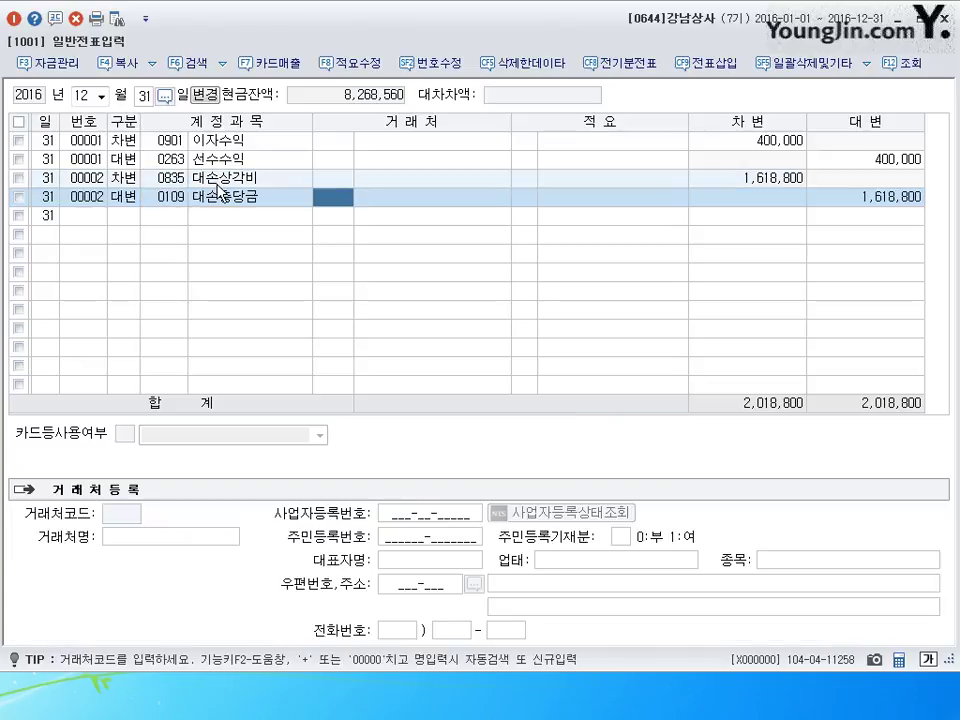
key("Return")
key("Return")
key("Return")
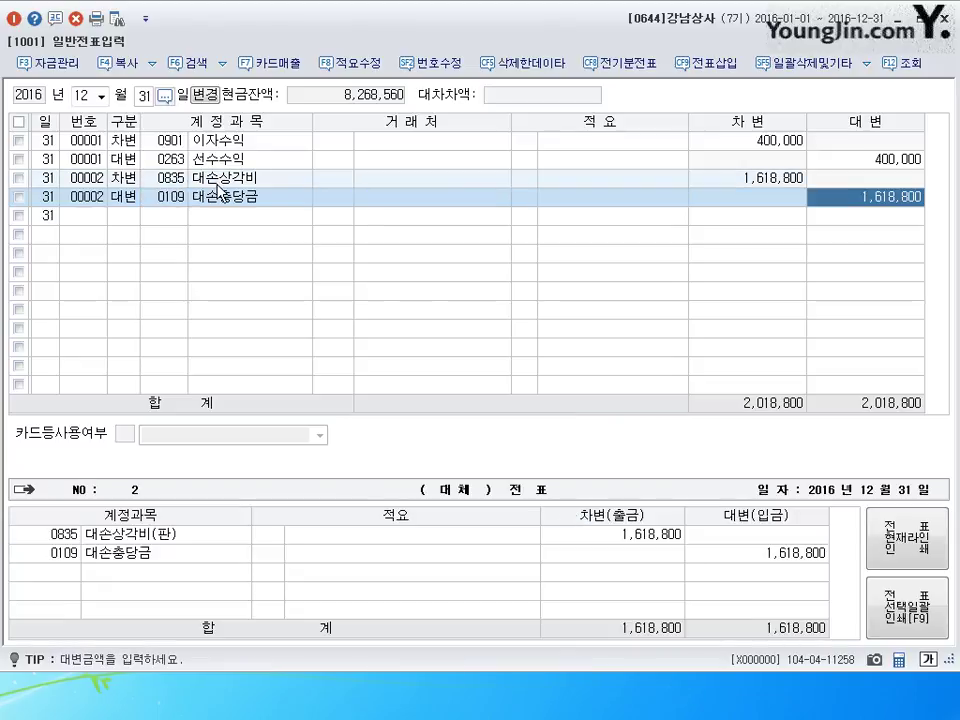
key("BackSpace")
type("1,066")
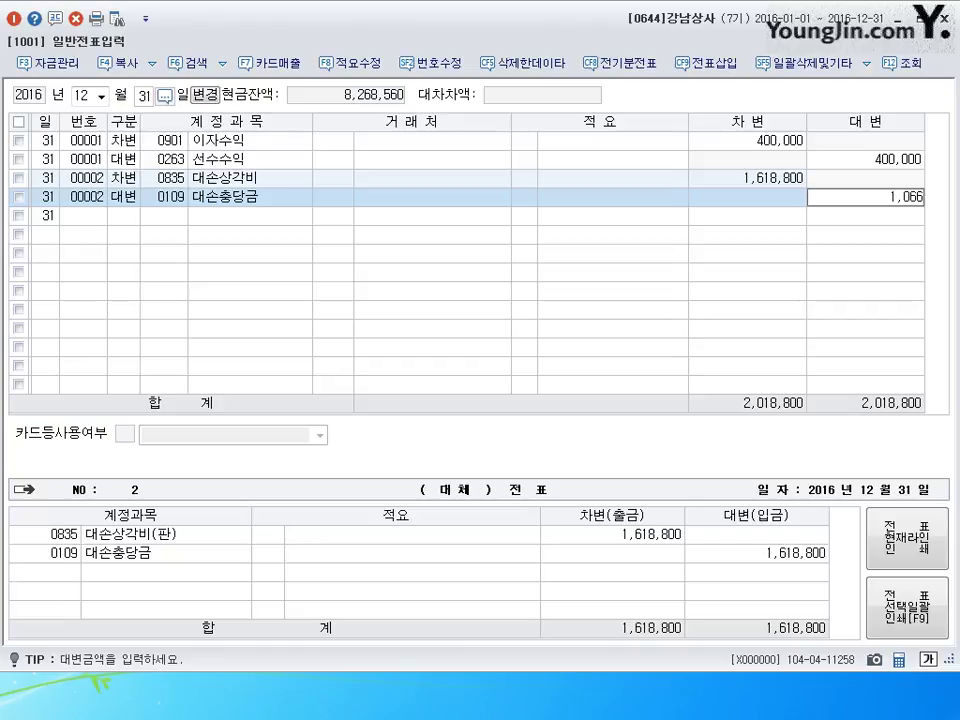
type(",800")
key("Return")
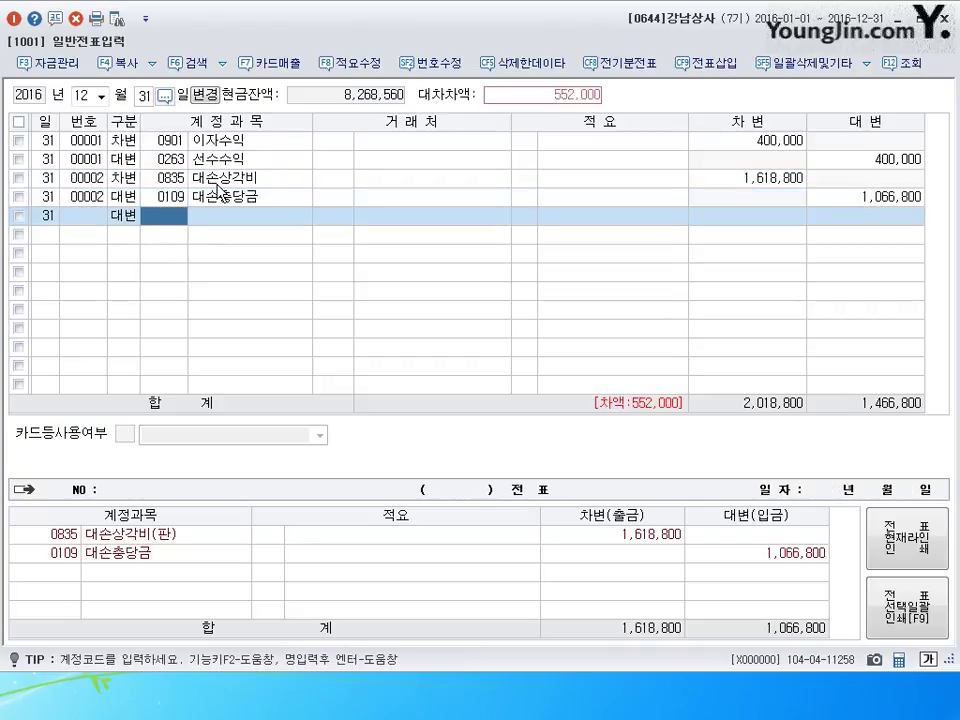
type("0111")
key("Return")
key("Return")
key("Return")
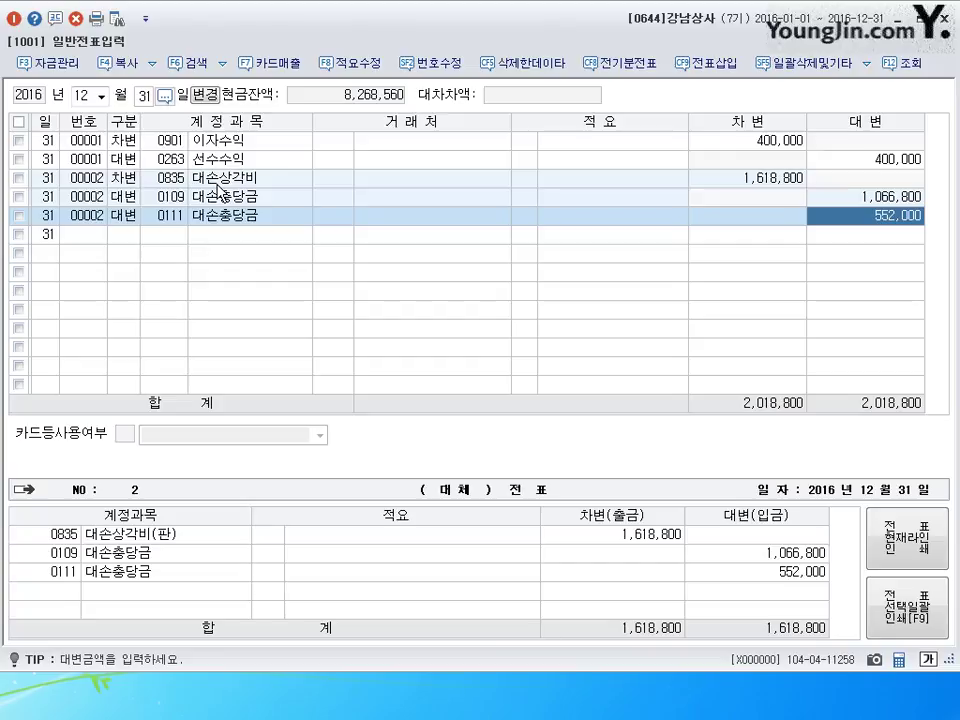
key("Return")
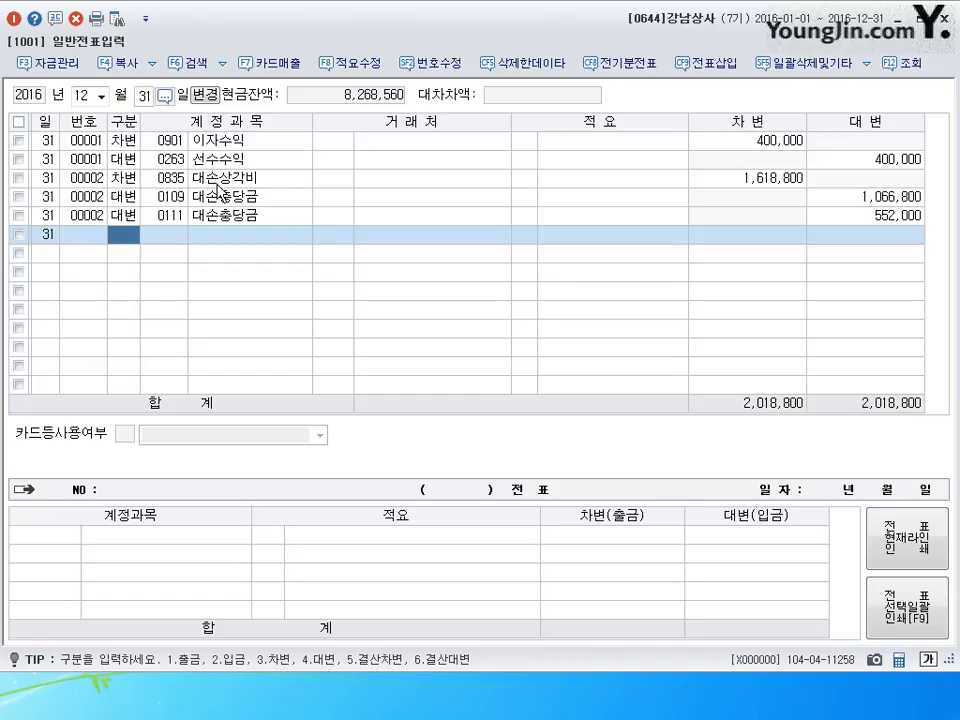
- Enter a 17,600 cash 잡이익 miscellaneous income line
type("2")
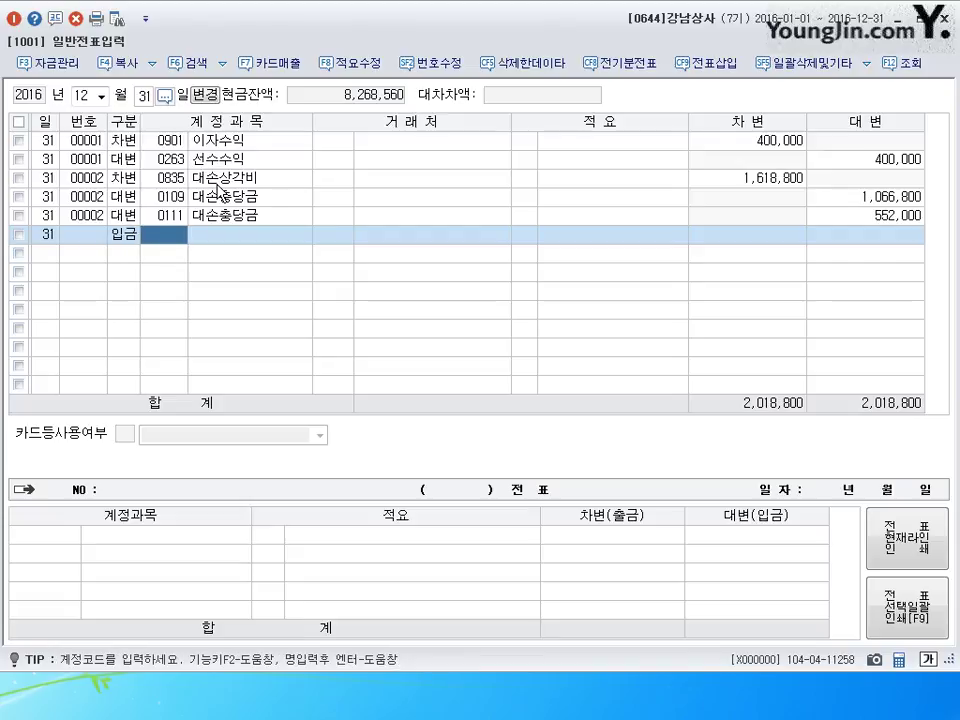
type("930")
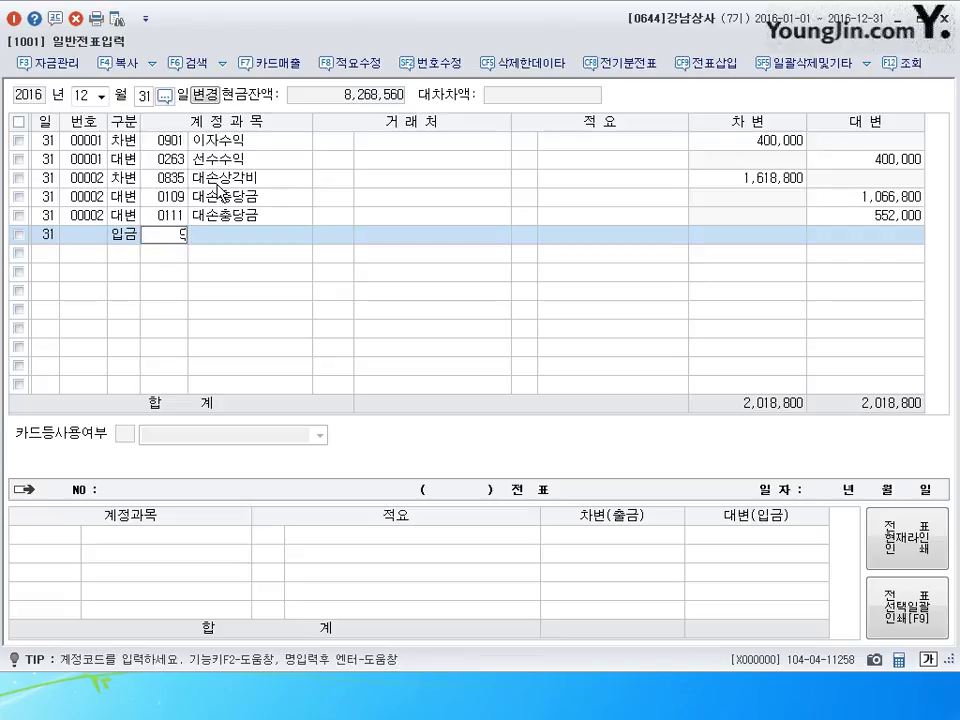
key("Return")
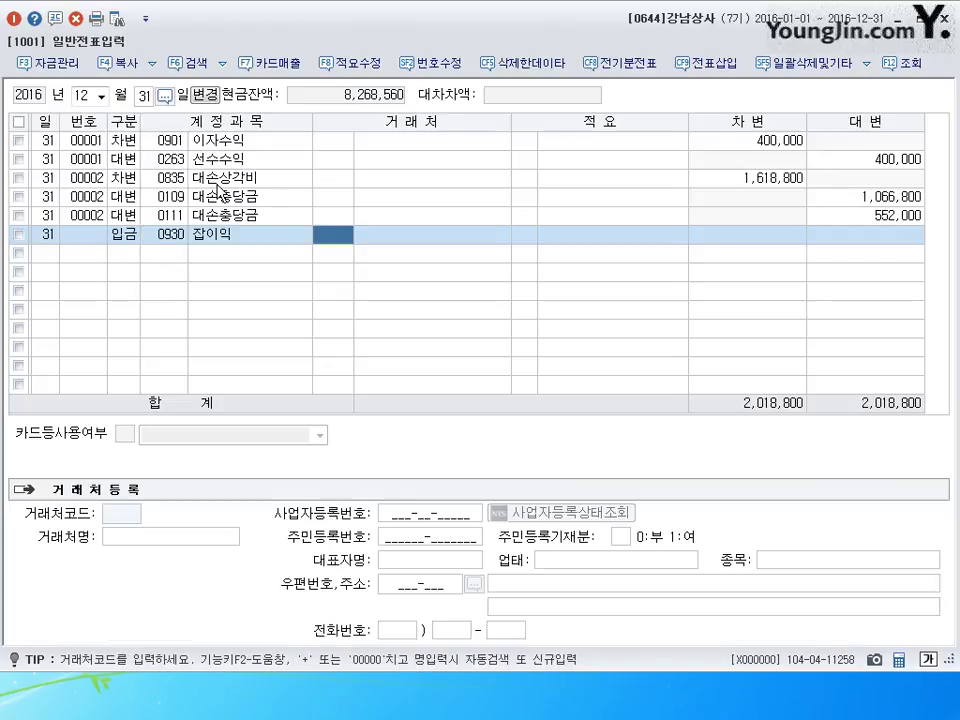
key("Return")
key("Return")
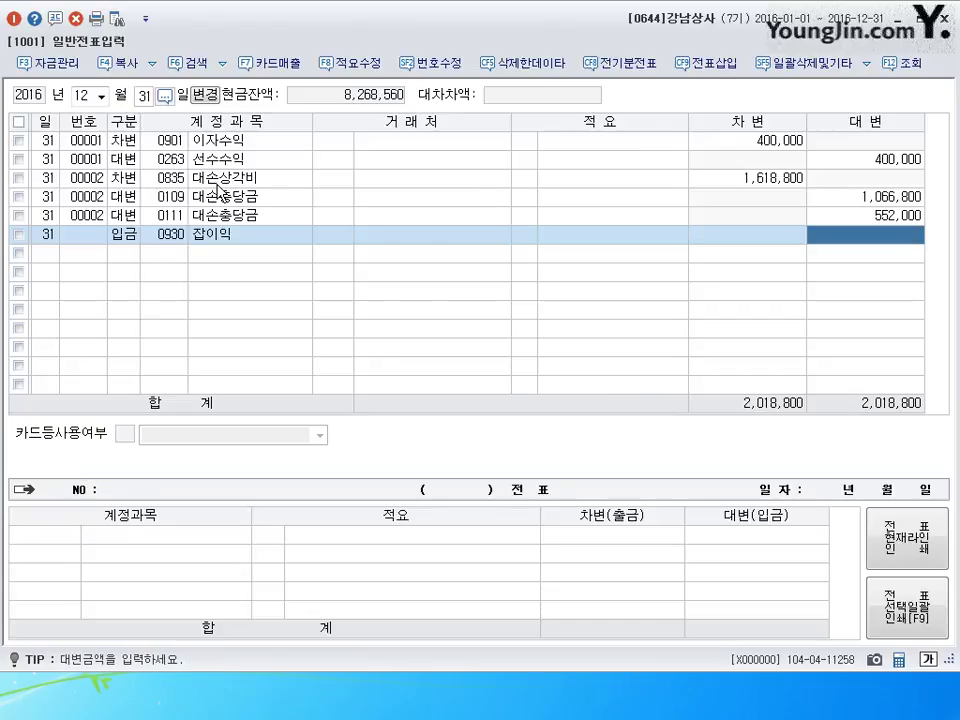
type("17600")
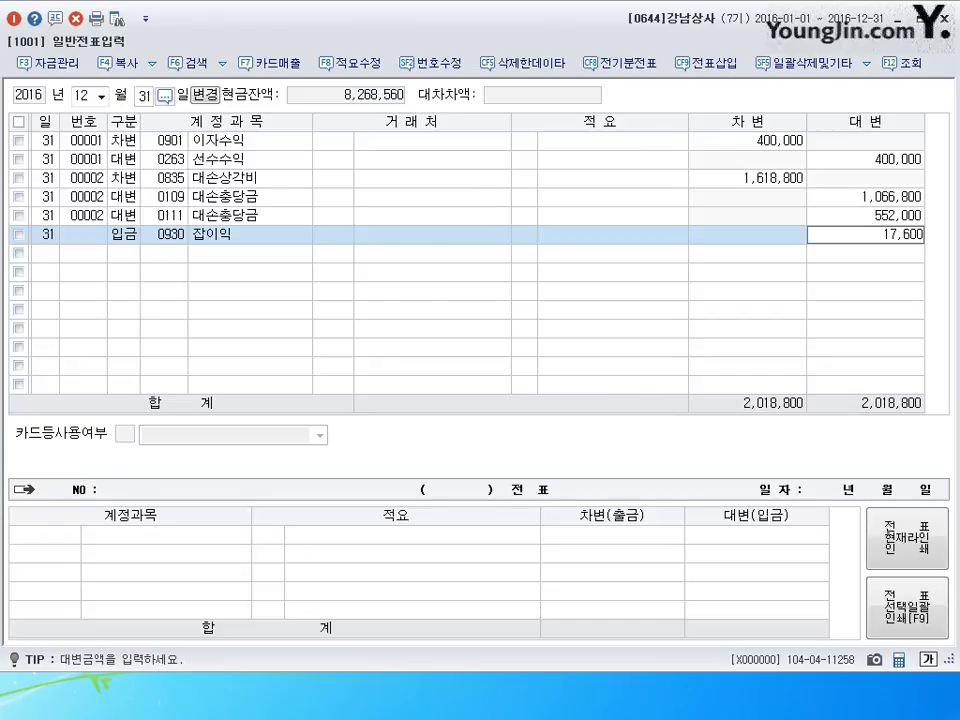
key("Return")
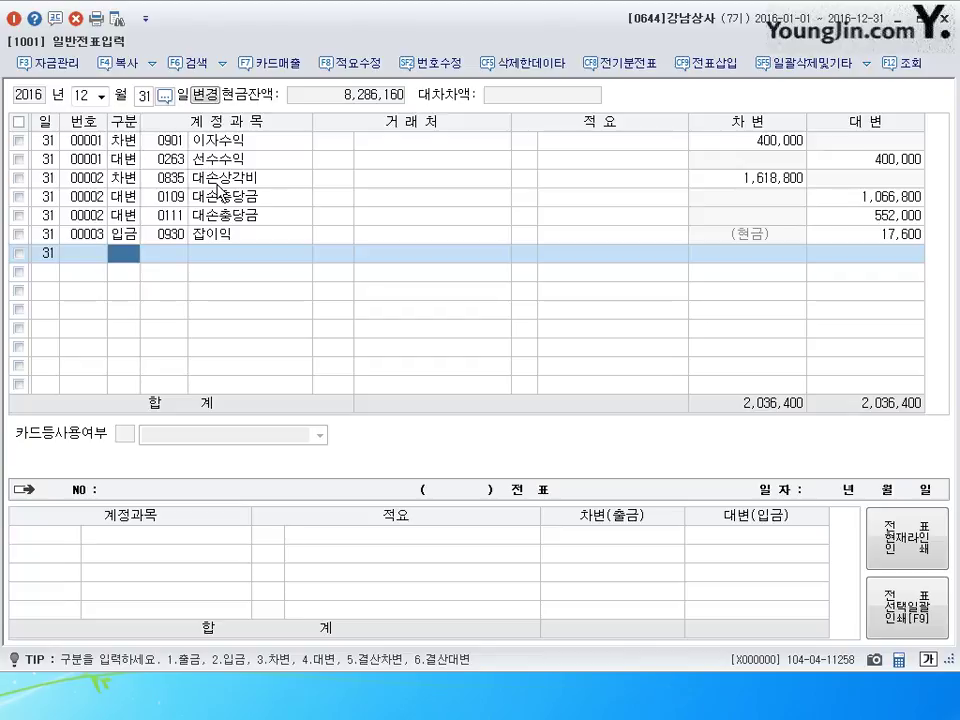
- Add a closing debit of 133,150,000 to 0451 상품매출원가
type("5")
key("Return")
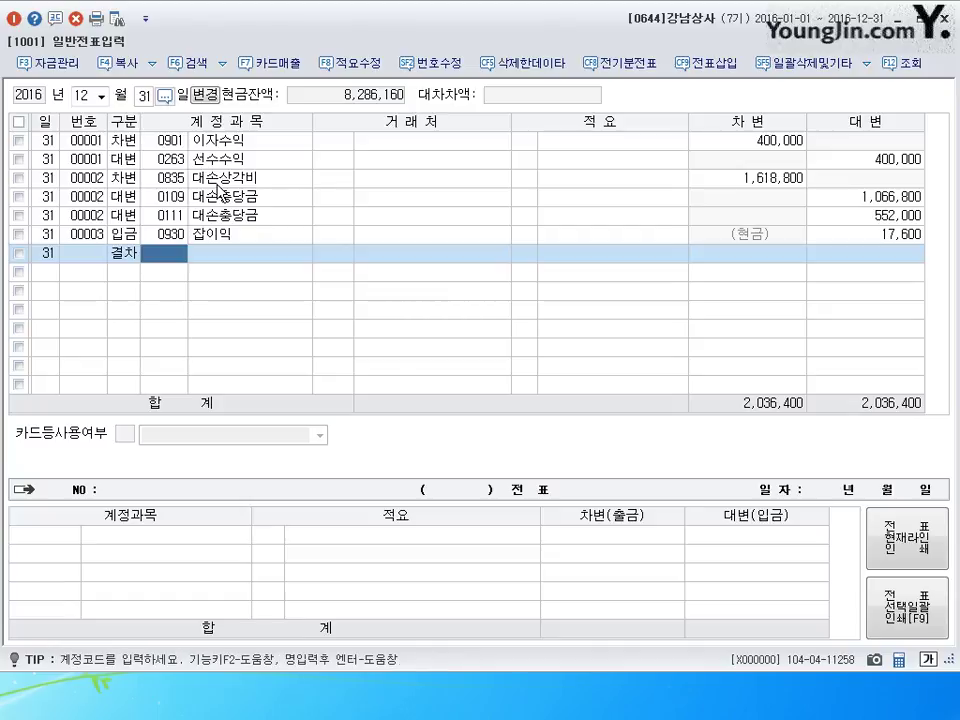
type("0145")
key("Return")
key("Left")
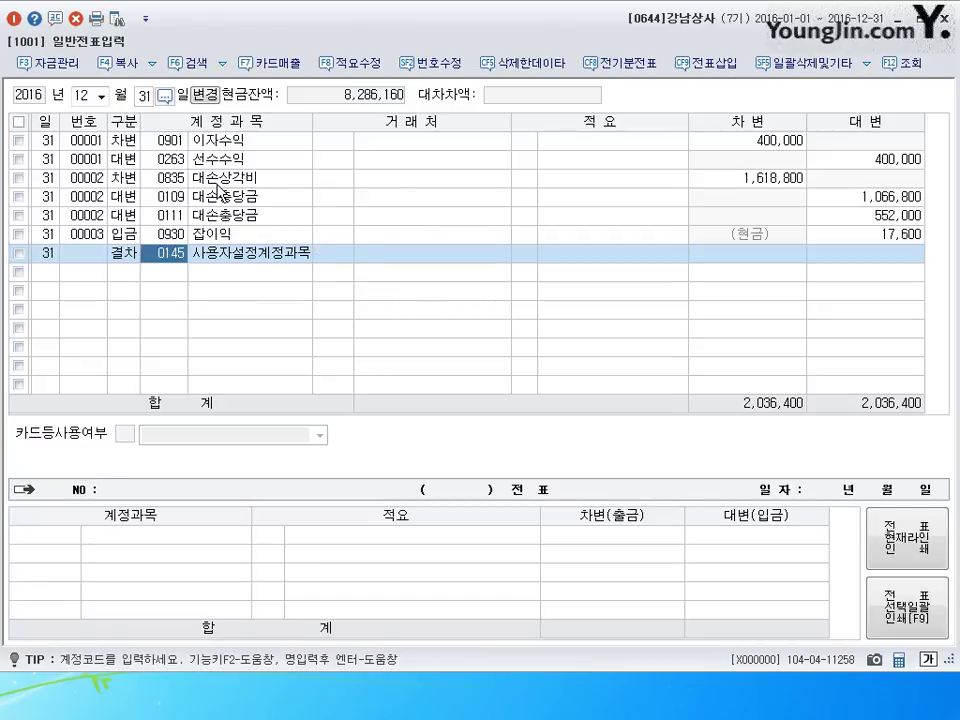
type("0451")
key("Return")
key("Return")
key("Return")
key("Return")
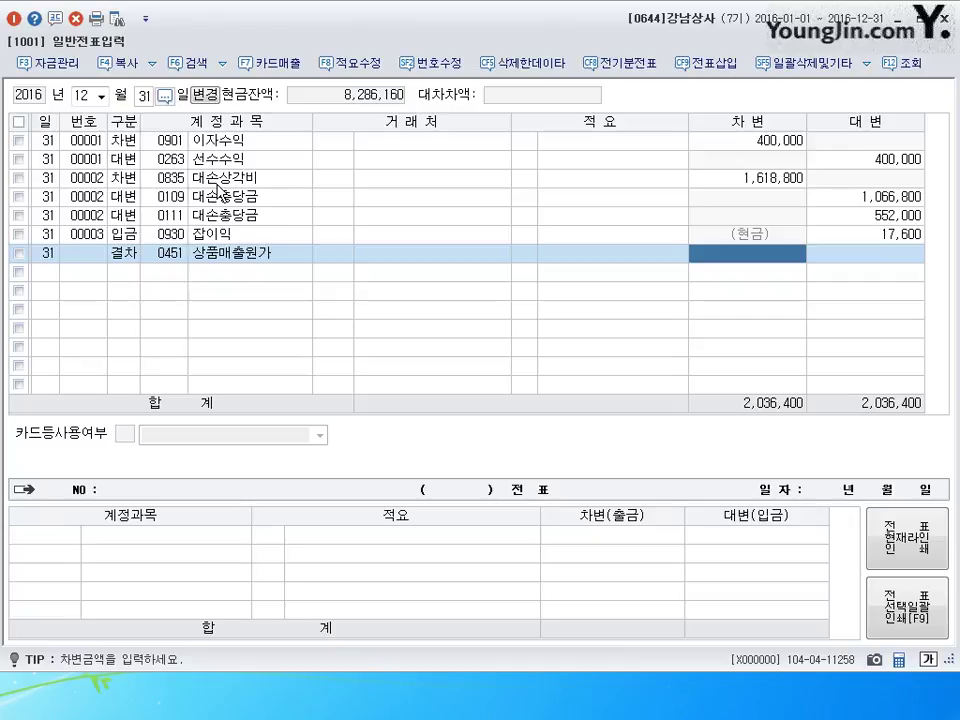
type("133")
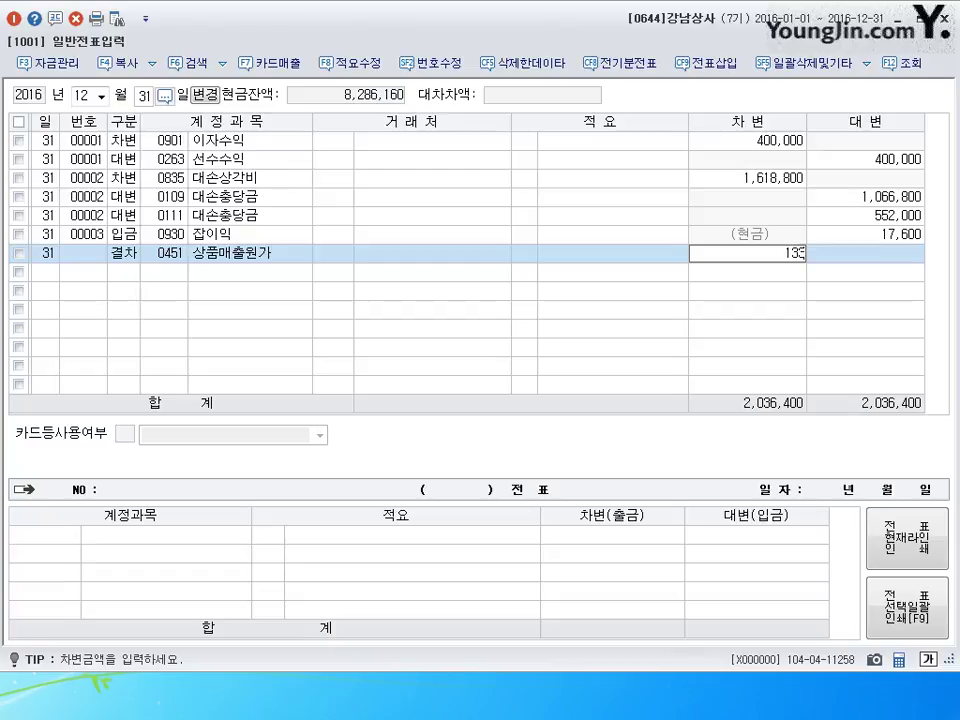
type(",150,000")
key("Return")
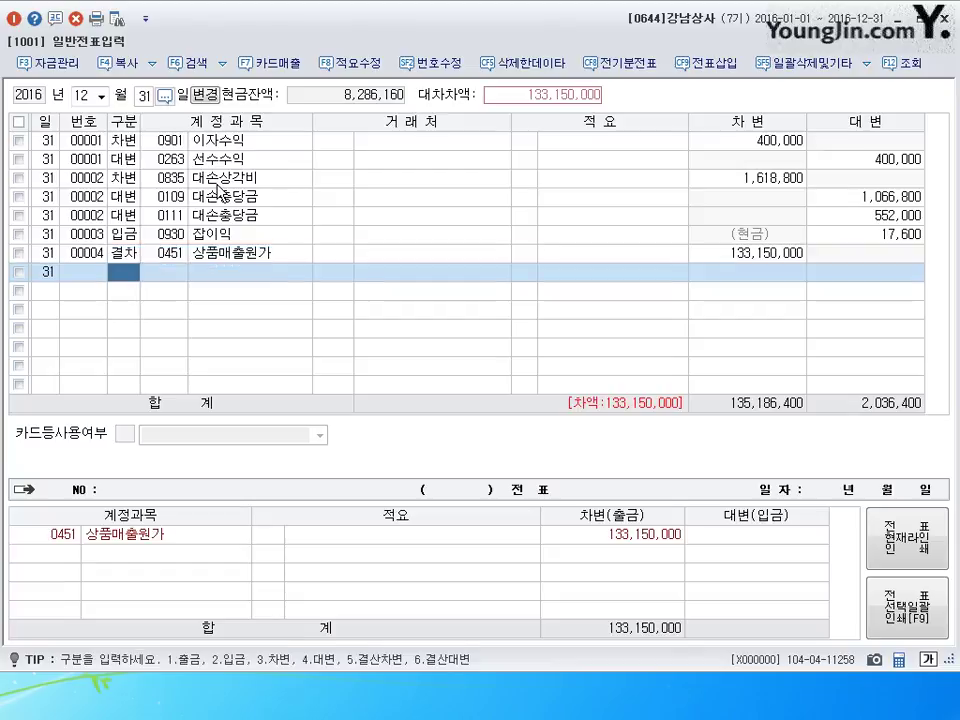
- Add the closing credit to 0146 상품 for 133,150,000 and close voucher entry
type("6")
key("Return")
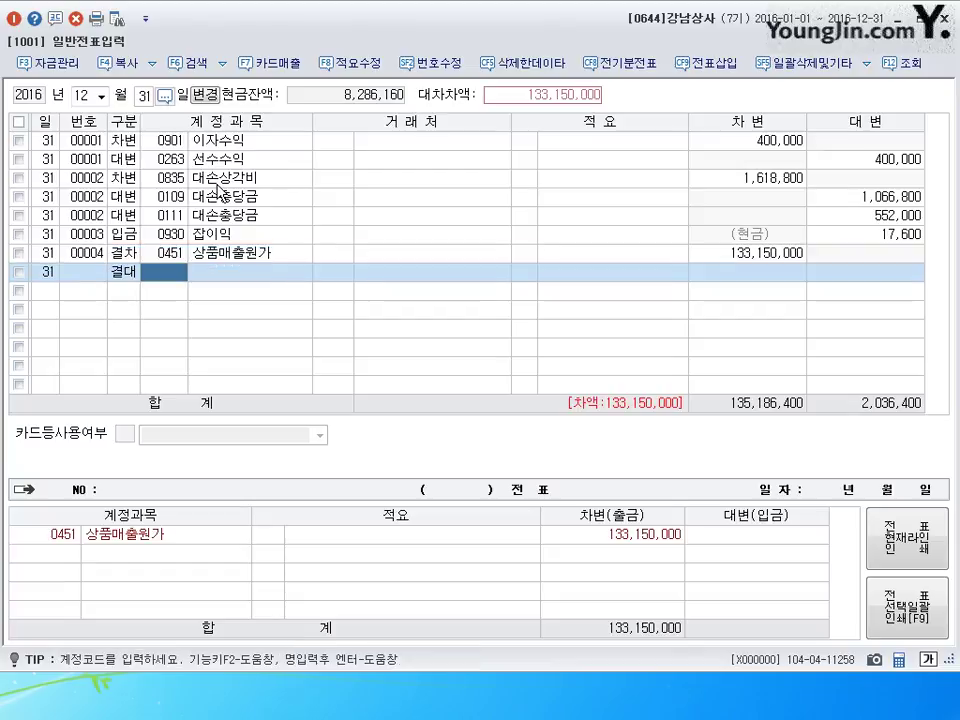
type("146")
key("Return")
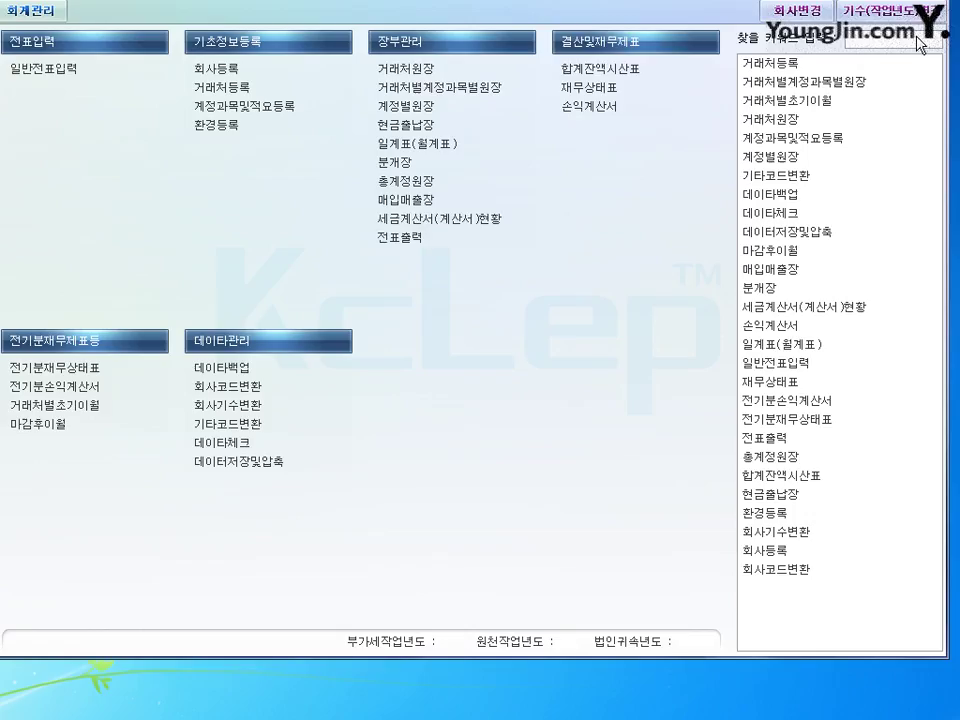
left_click(943, 18)
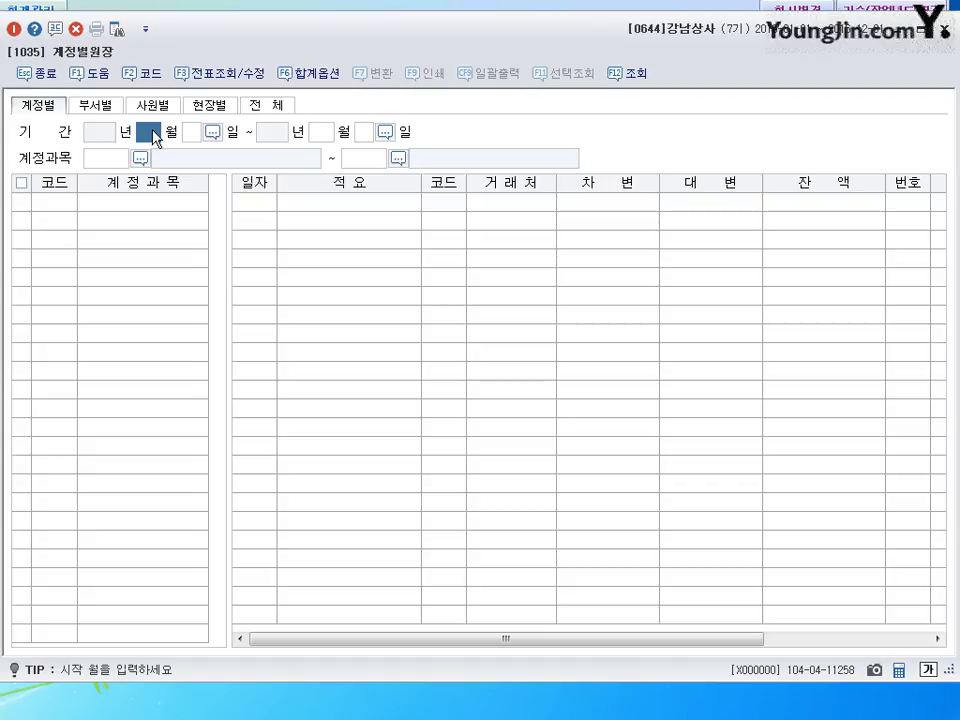
- Load the 0108 외상매출금 account ledger for April 2016
type("1")
key("Return")
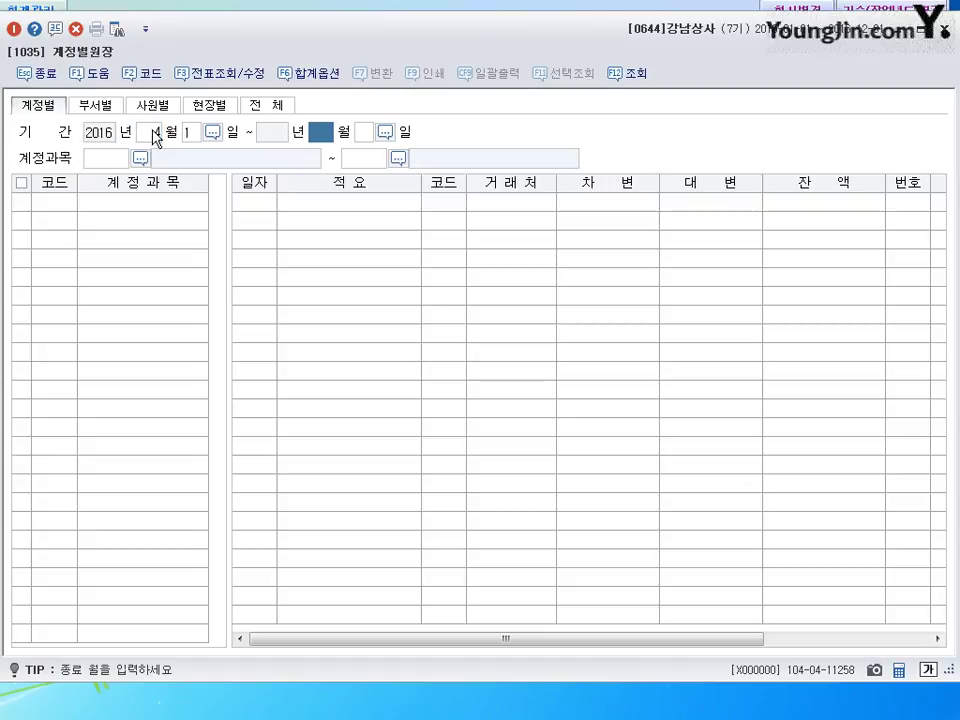
type("4")
key("Return")
key("Return")
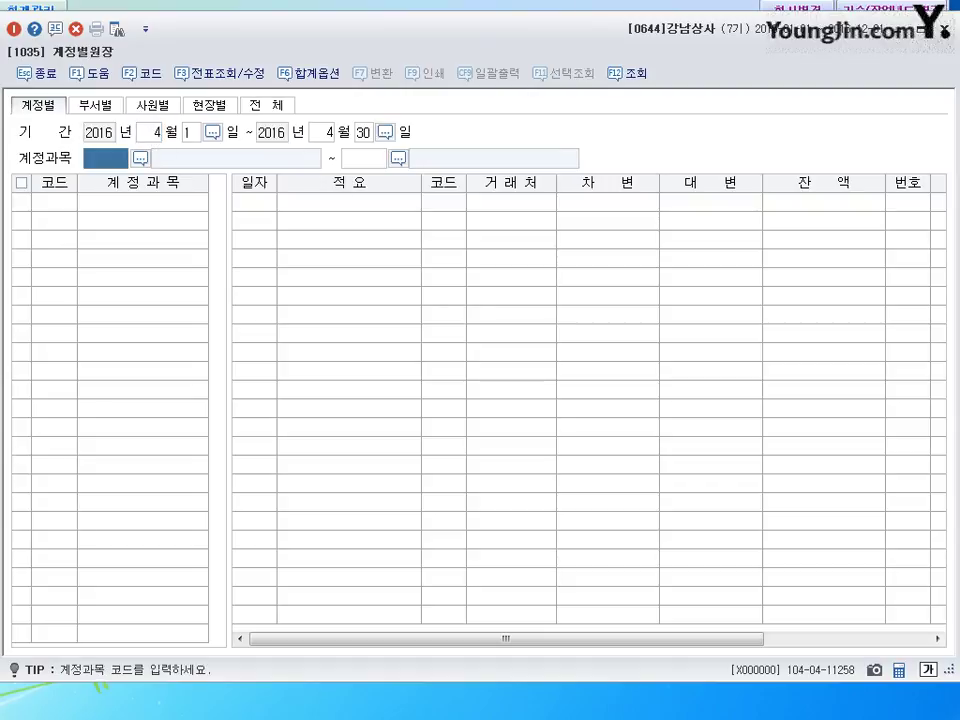
type("108")
key("Return")
type("108")
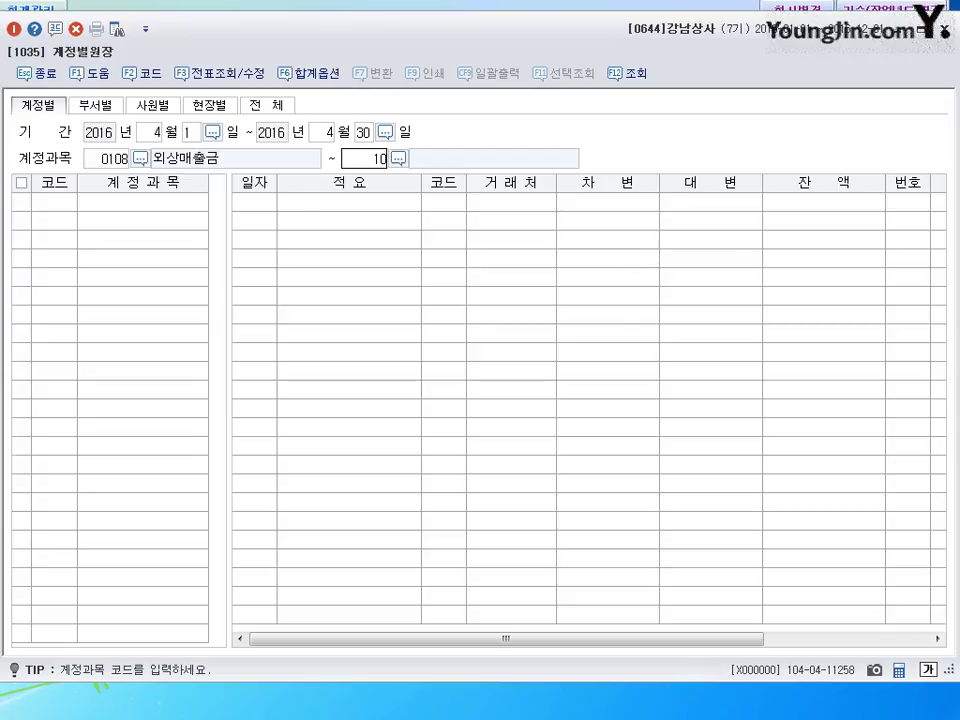
key("Return")
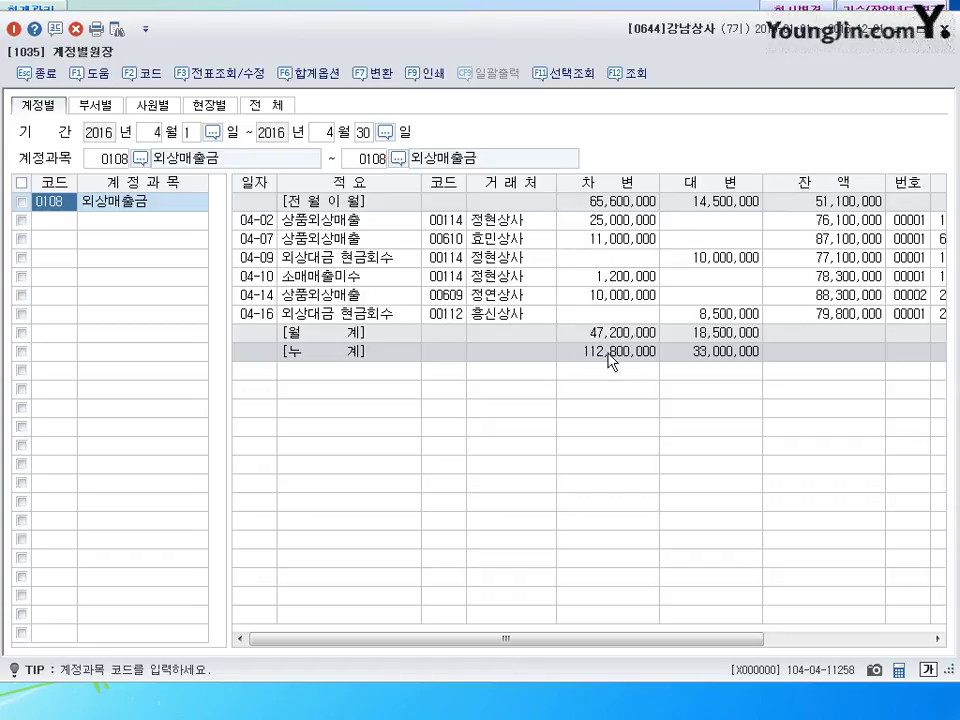
- Review the April collections of 10,000,000 and 8,500,000 totalling 18,500,000, then close the ledger
left_click(722, 259)
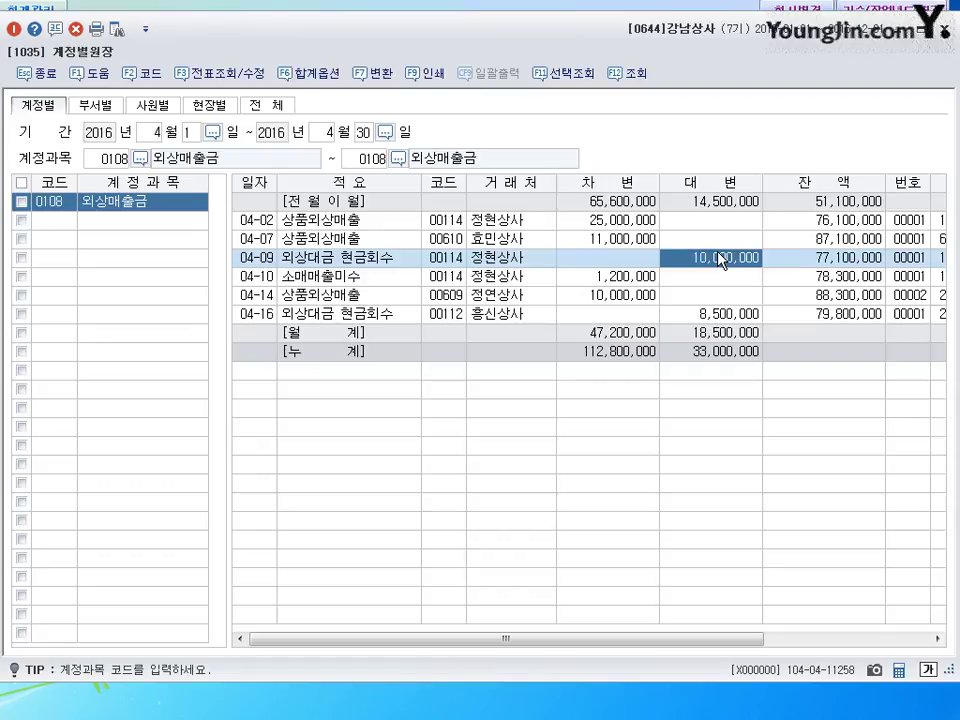
left_click(718, 315)
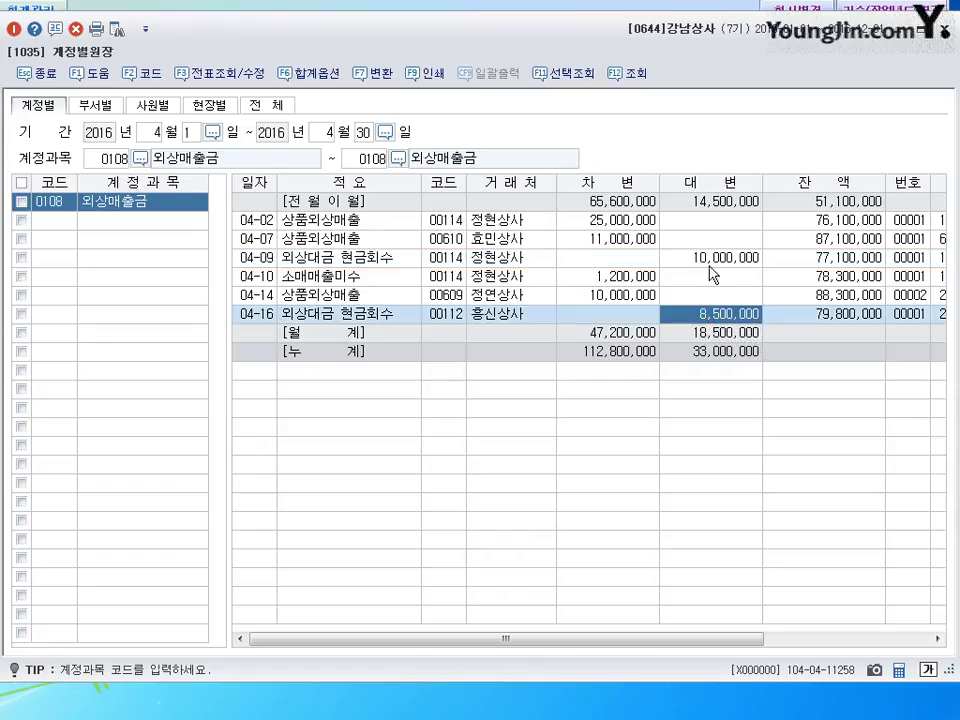
left_click(709, 262)
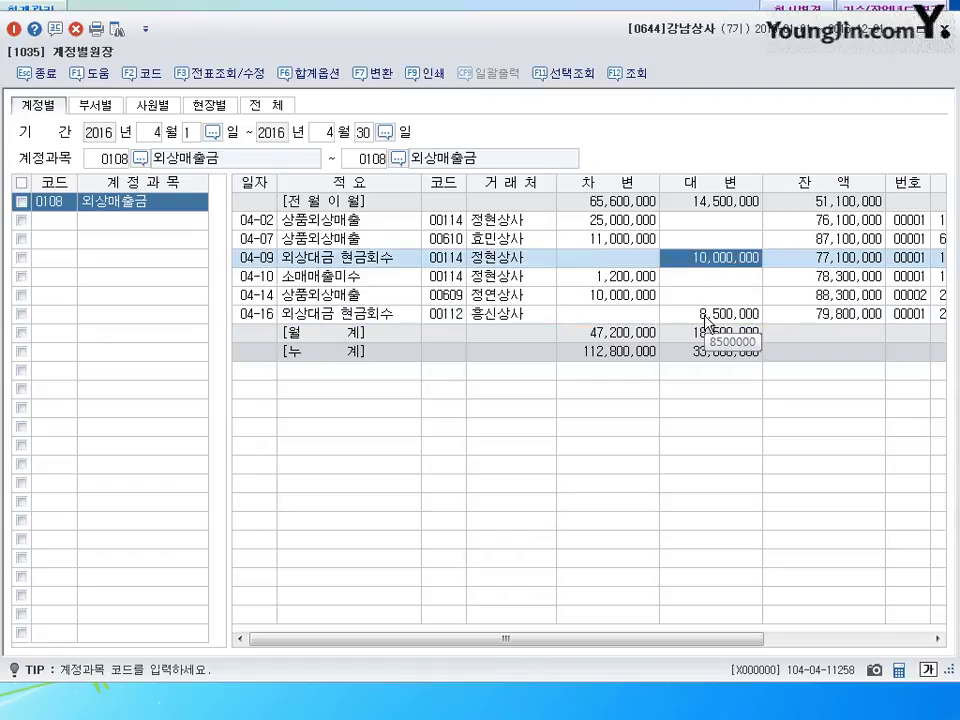
left_click(708, 316)
left_click(712, 259)
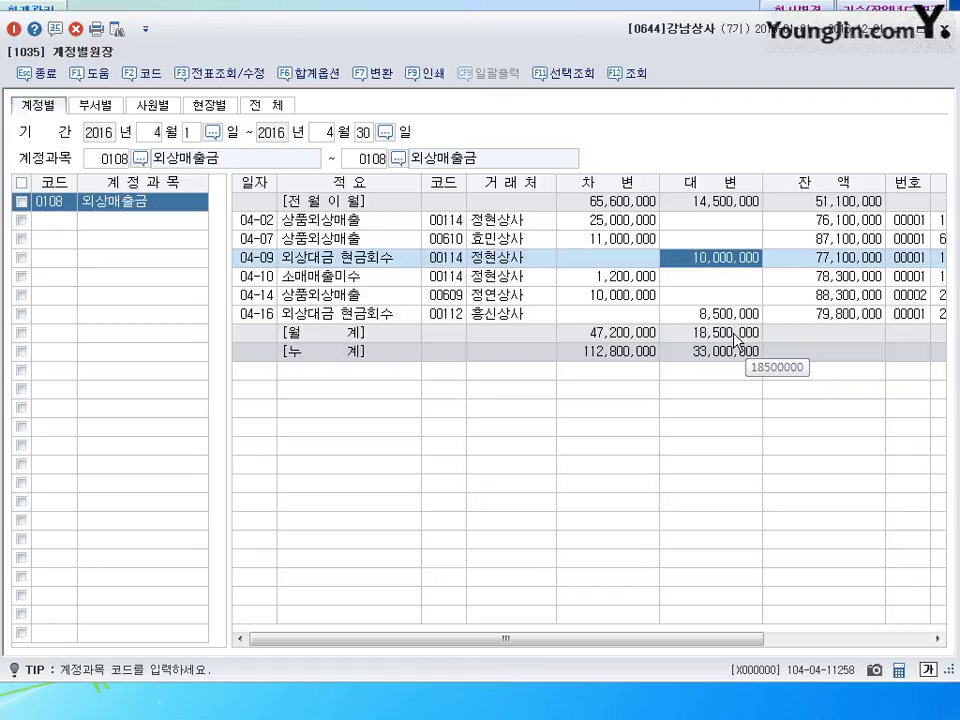
left_click(738, 333)
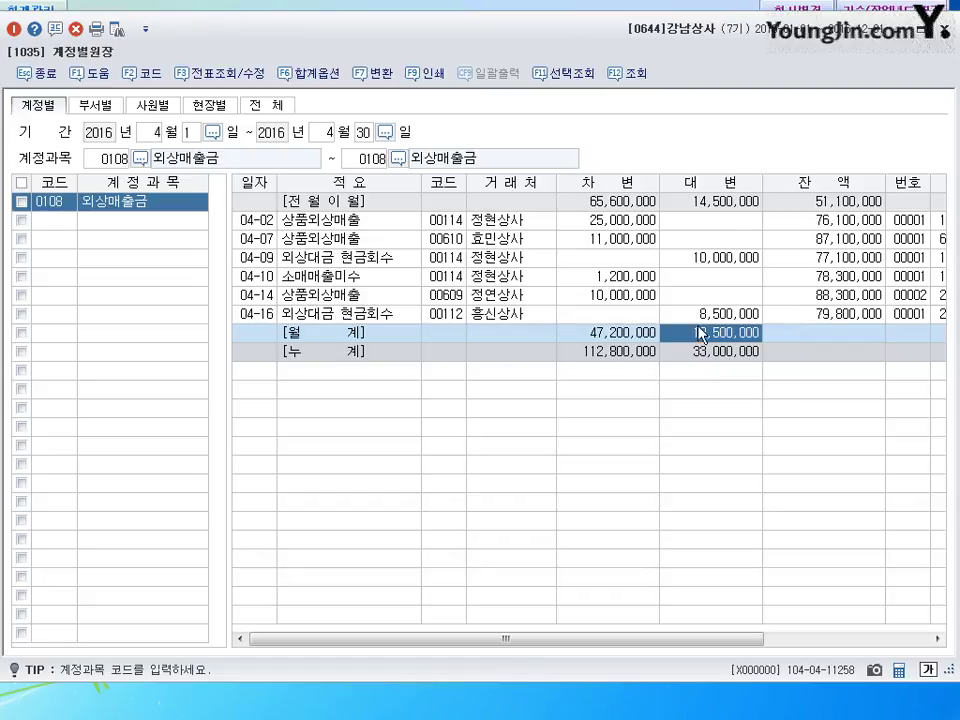
key("Escape")
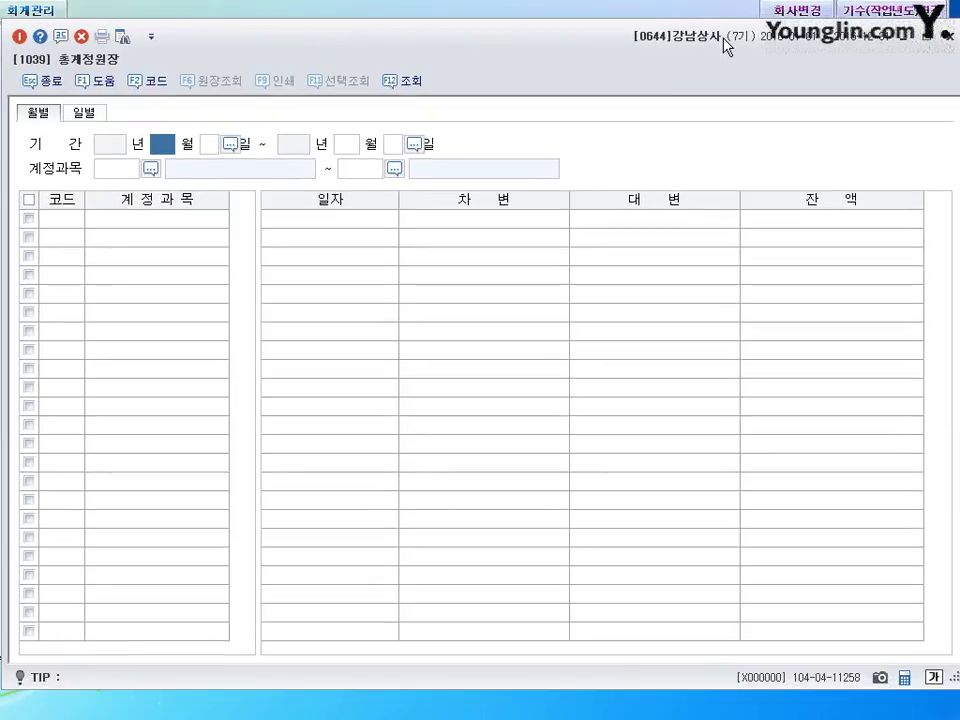
- Show the 0811 복리후생비 general ledger for January–June 2016
type("01")
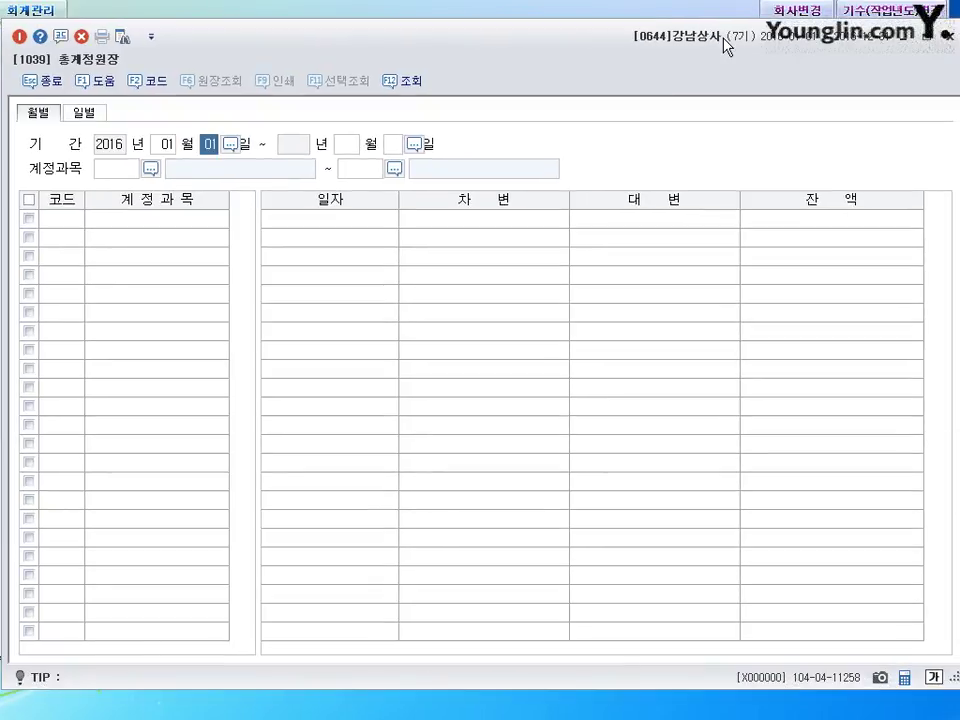
key("Return")
type("6")
key("Return")
key("Return")
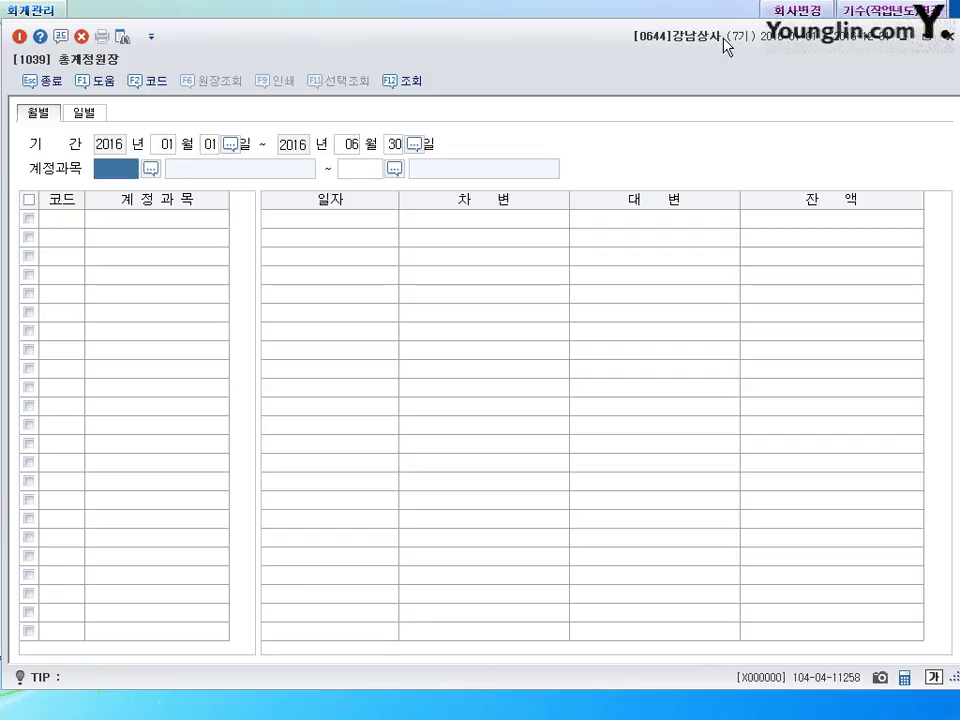
type("08")
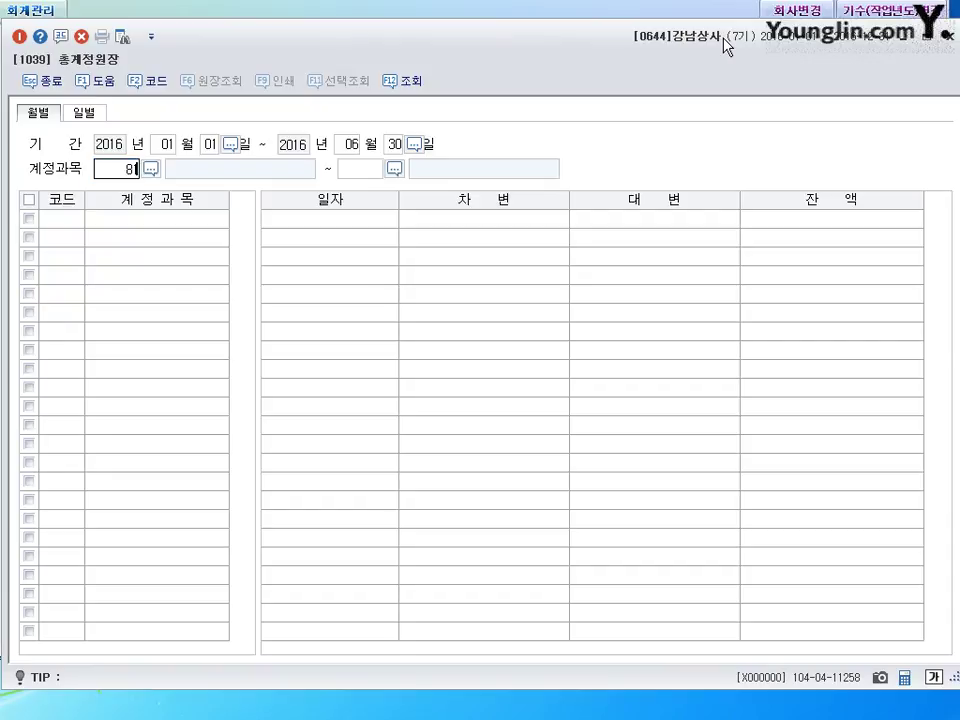
type("11")
key("Return")
key("Return")
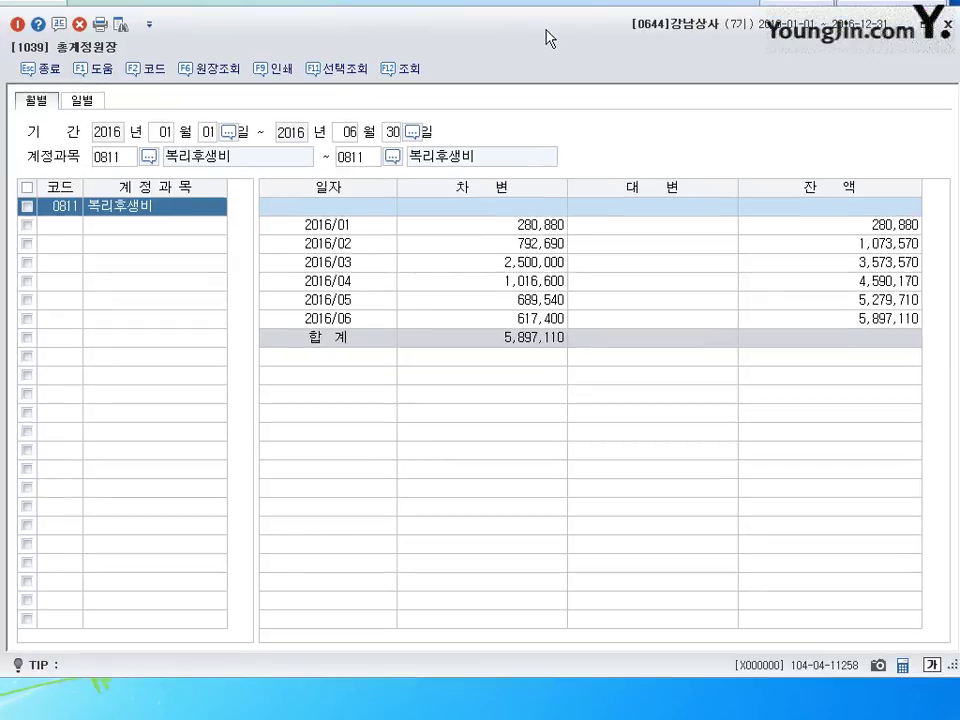
- Check the January 280,880 and March 2,500,000 amounts, then close the general ledger
left_click(521, 233)
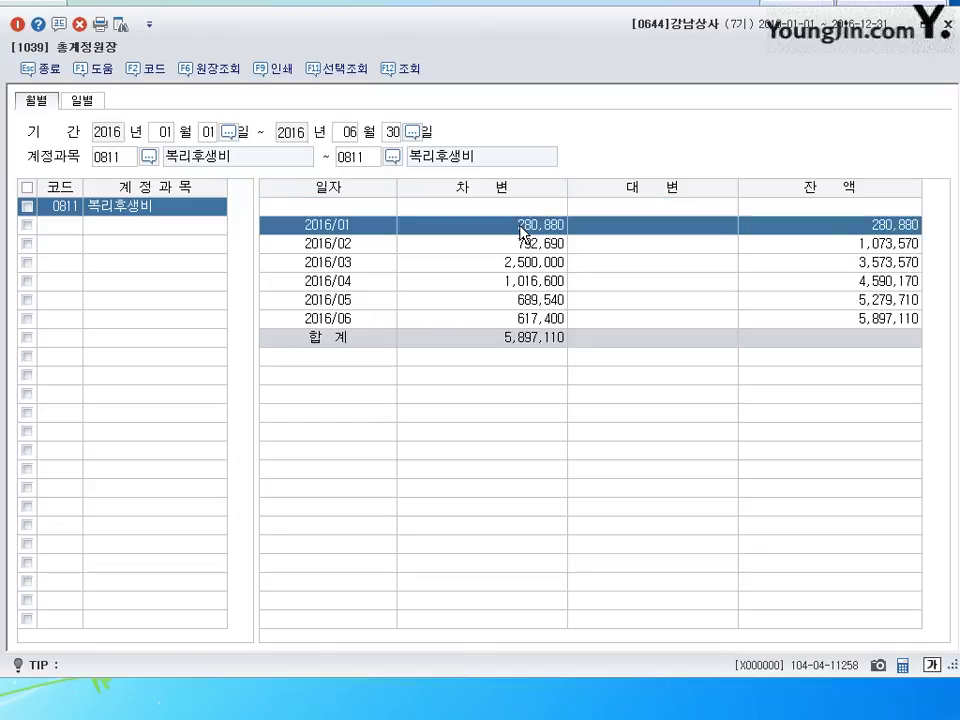
left_click(523, 262)
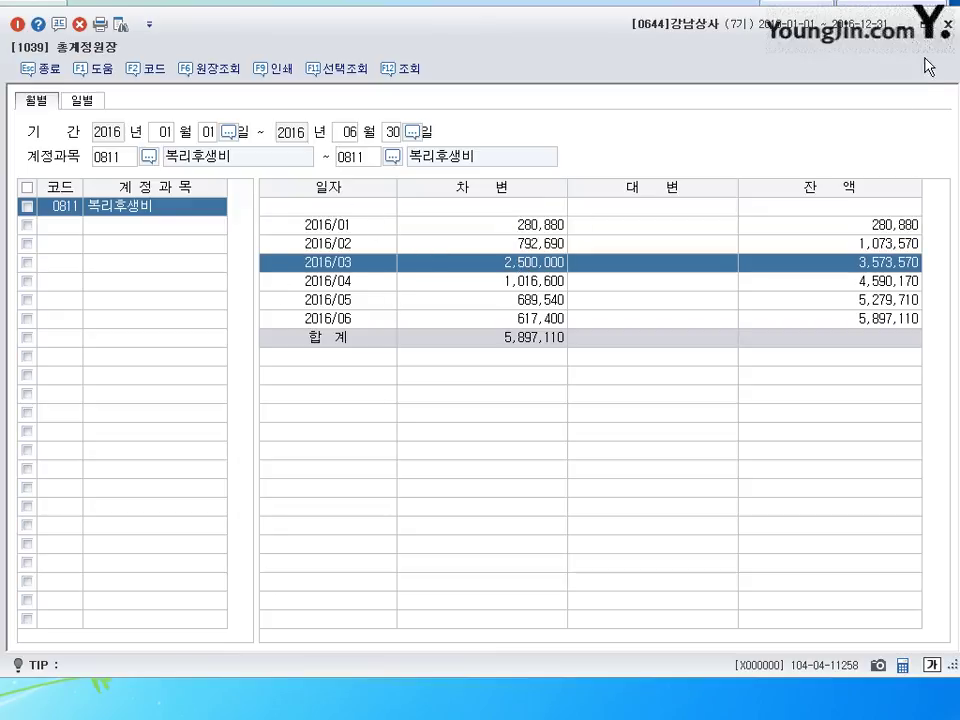
left_click(948, 20)
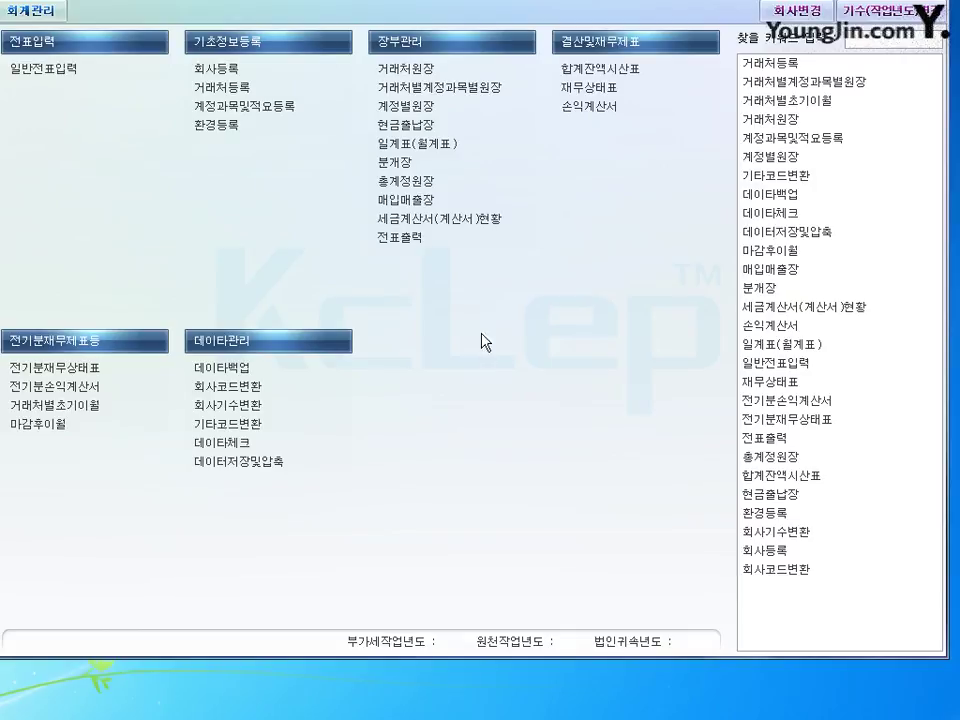
- Display the balance sheet through June 2016 and check current liabilities of 77,140,000
left_click(589, 87)
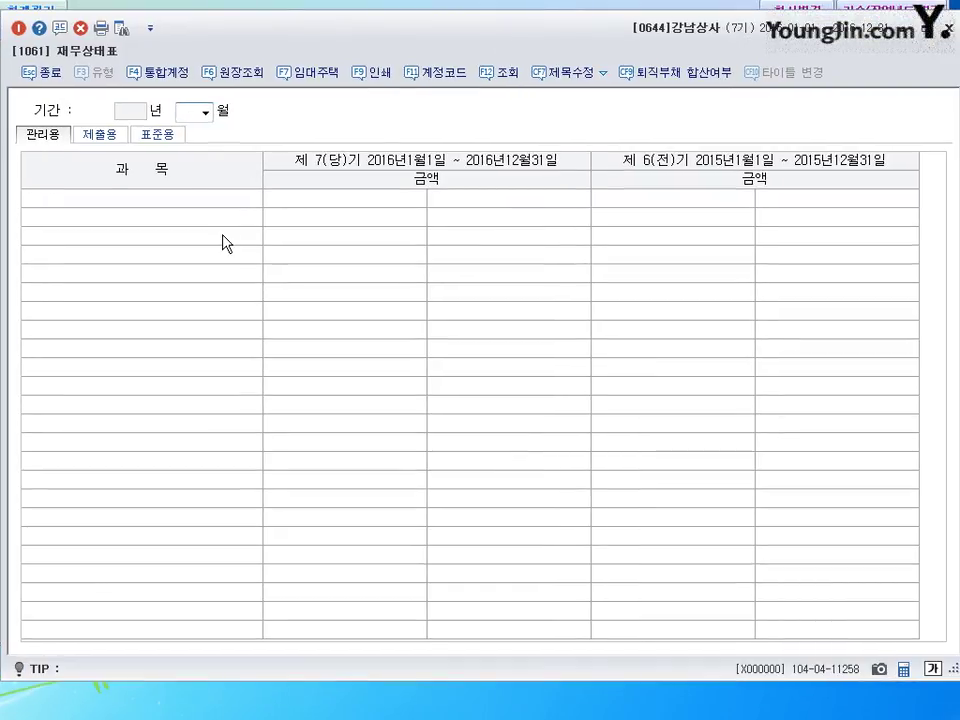
type("06")
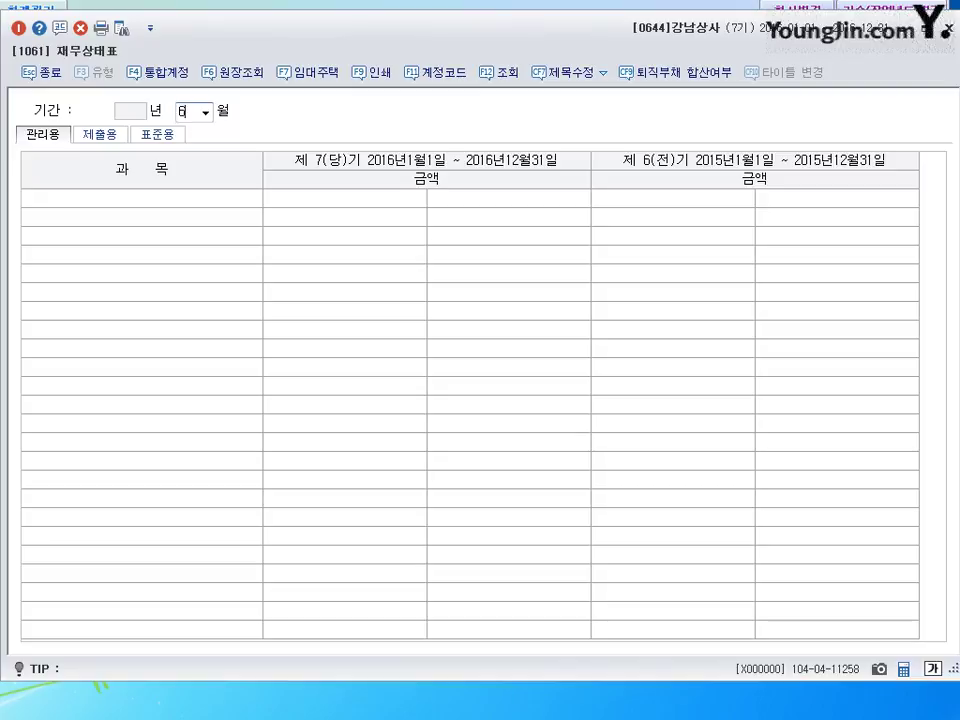
key("Return")
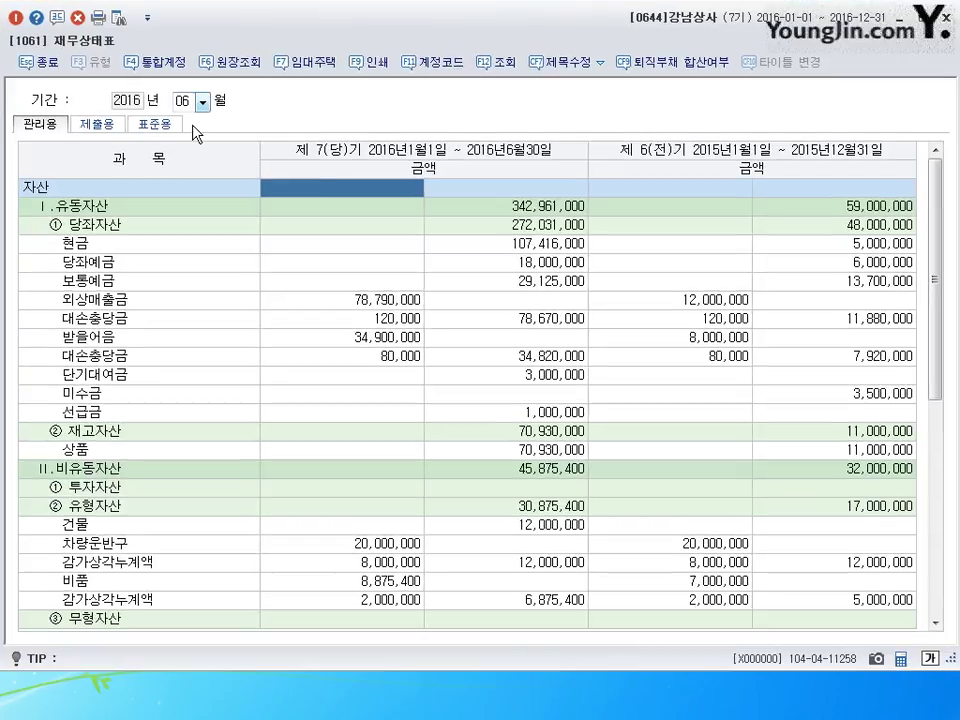
scroll(332, 298, "down", 4)
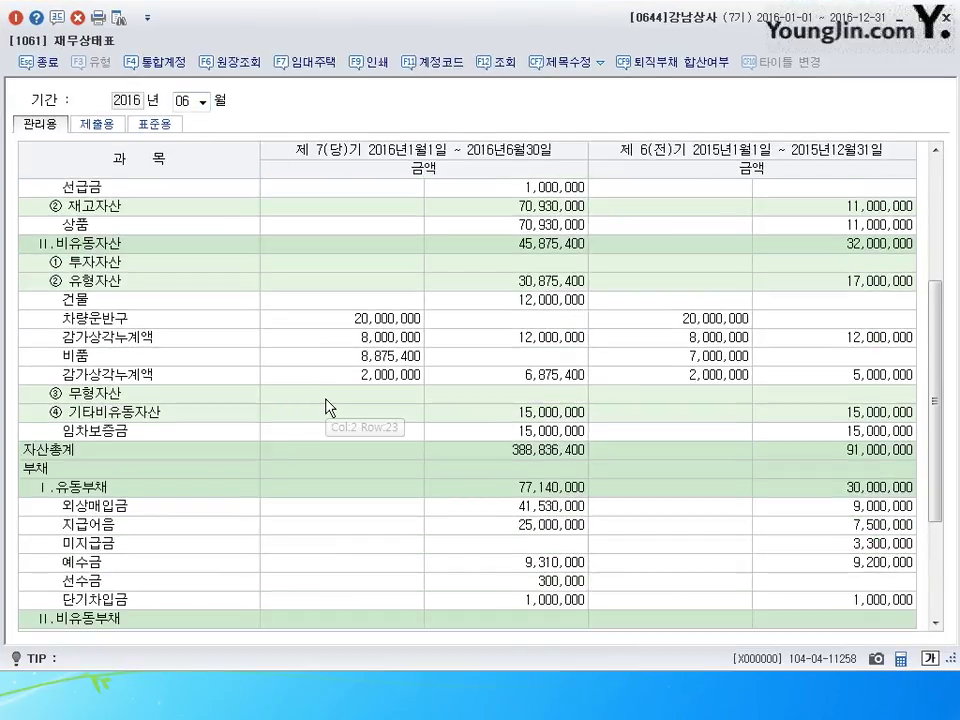
scroll(326, 407, "down", 3)
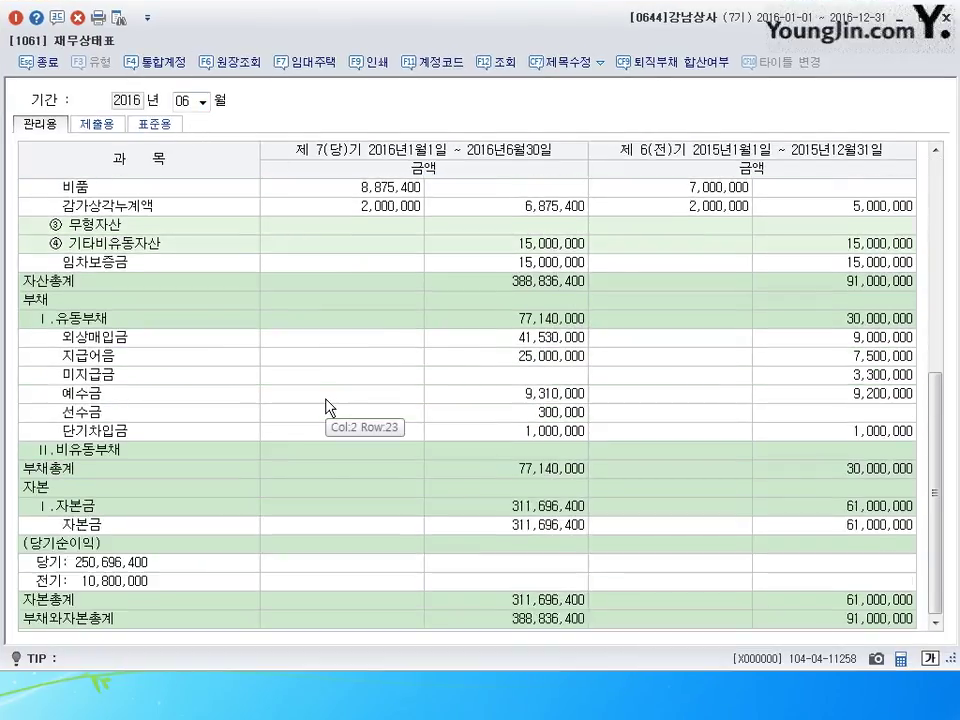
left_click(515, 319)
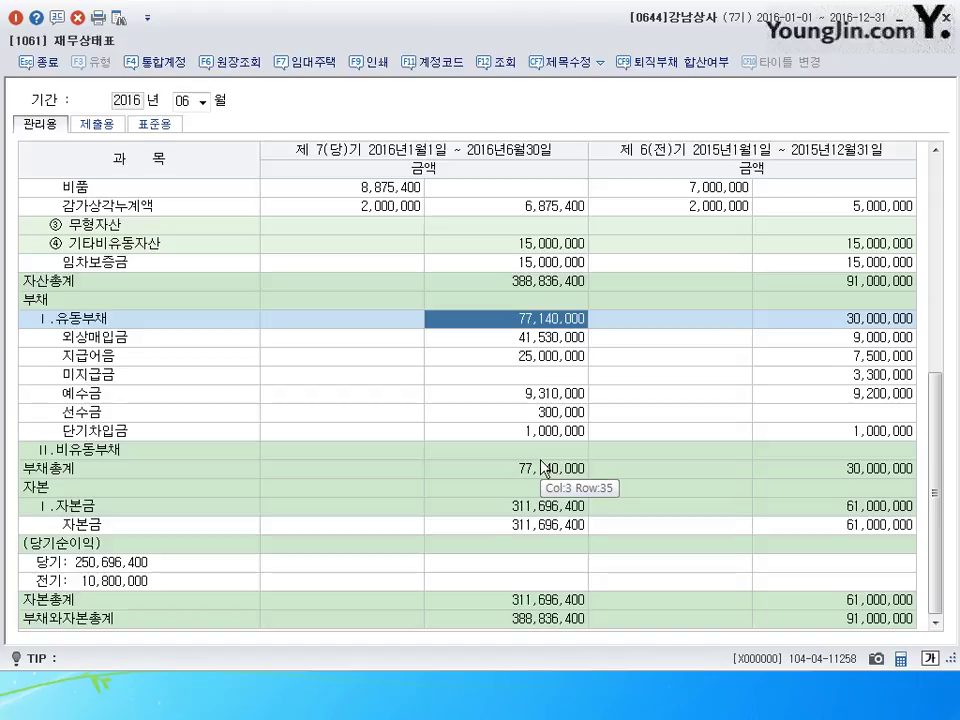